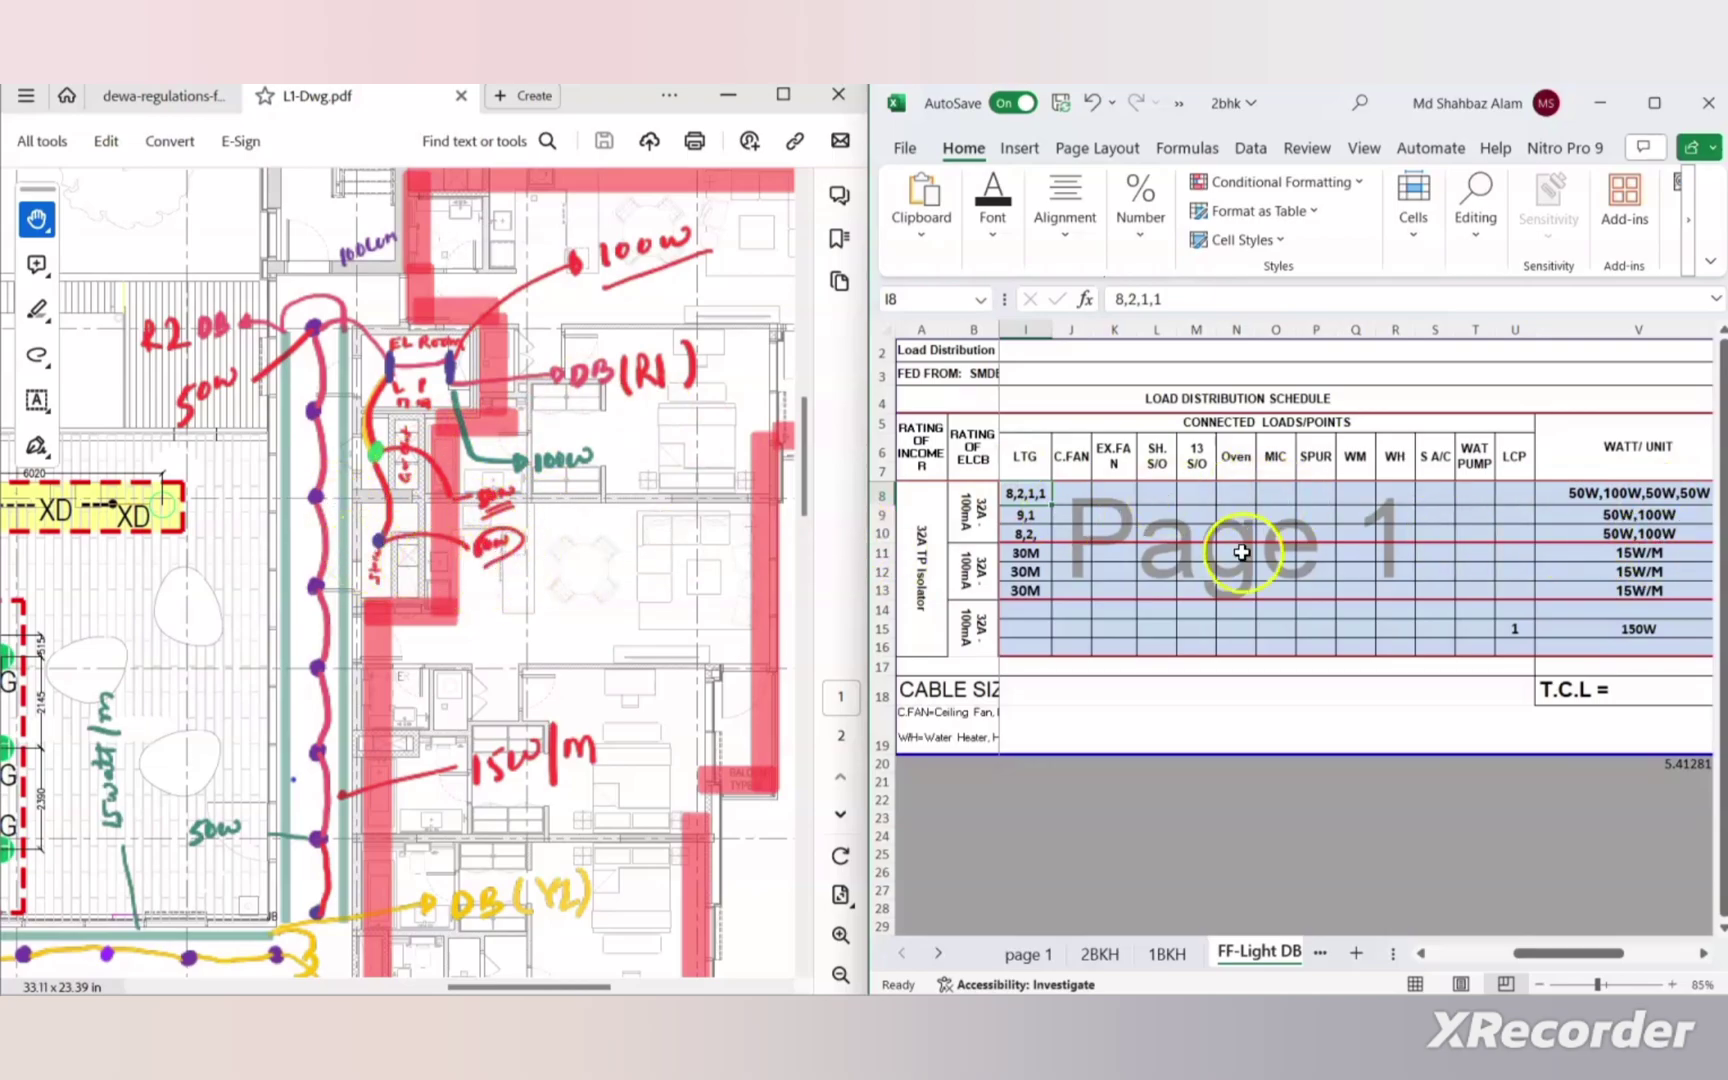
# Review circuit R1's watt-per-unit entry and connected-load formula, and trace circuit Y1 along the corridor on the drawing.
pyautogui.click(1672, 490)
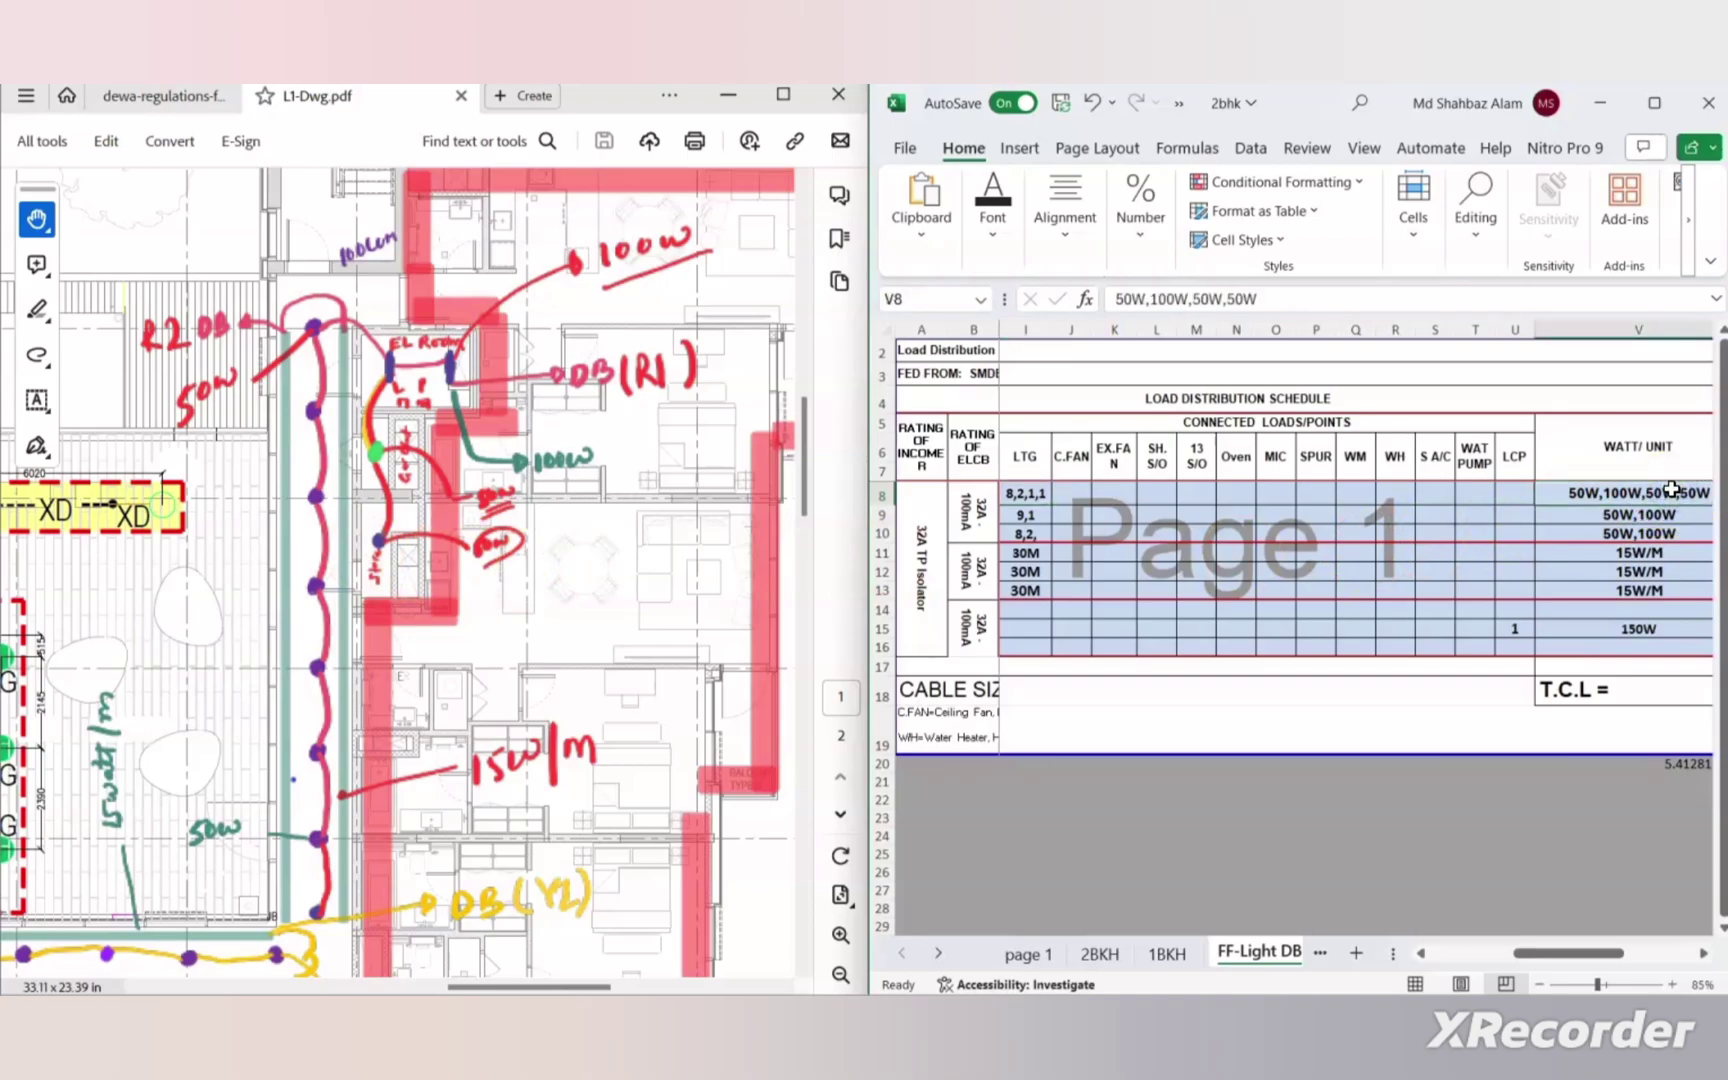
pyautogui.press('Right')
pyautogui.press('Right')
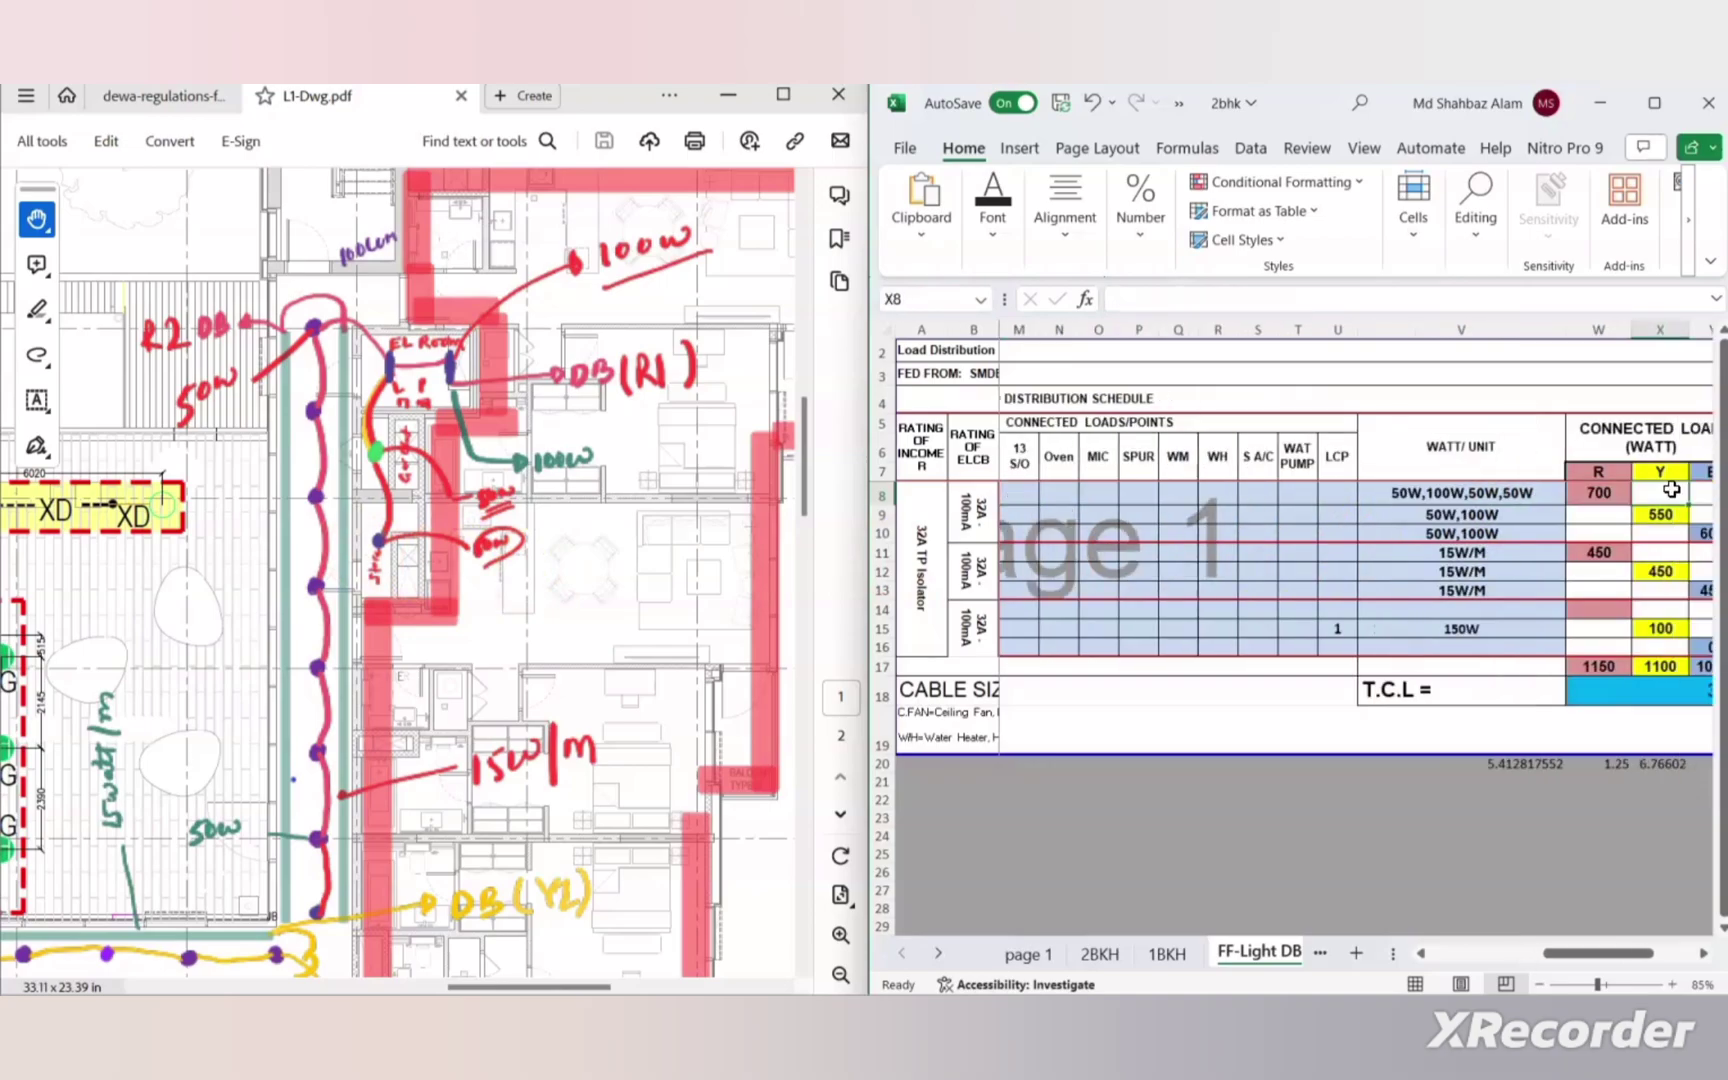
pyautogui.click(1602, 493)
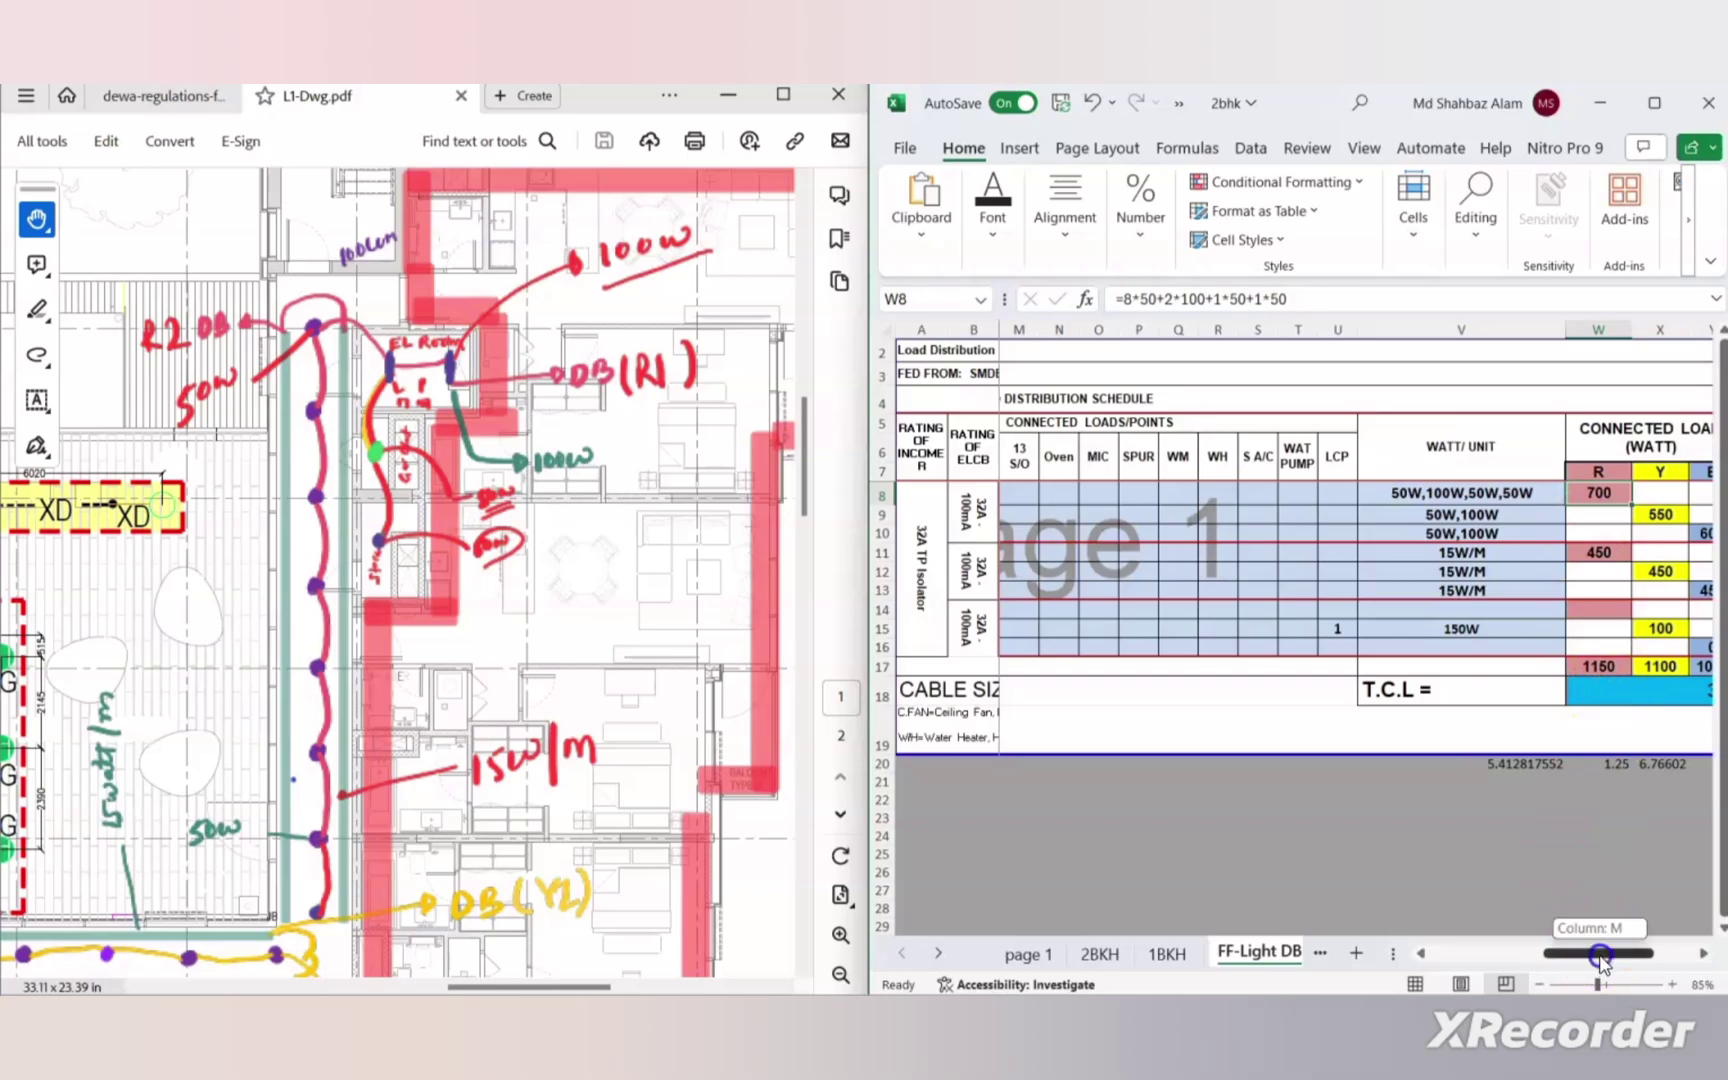
pyautogui.moveTo(1600, 953); pyautogui.dragTo(1490, 953)
pyautogui.click(1053, 514)
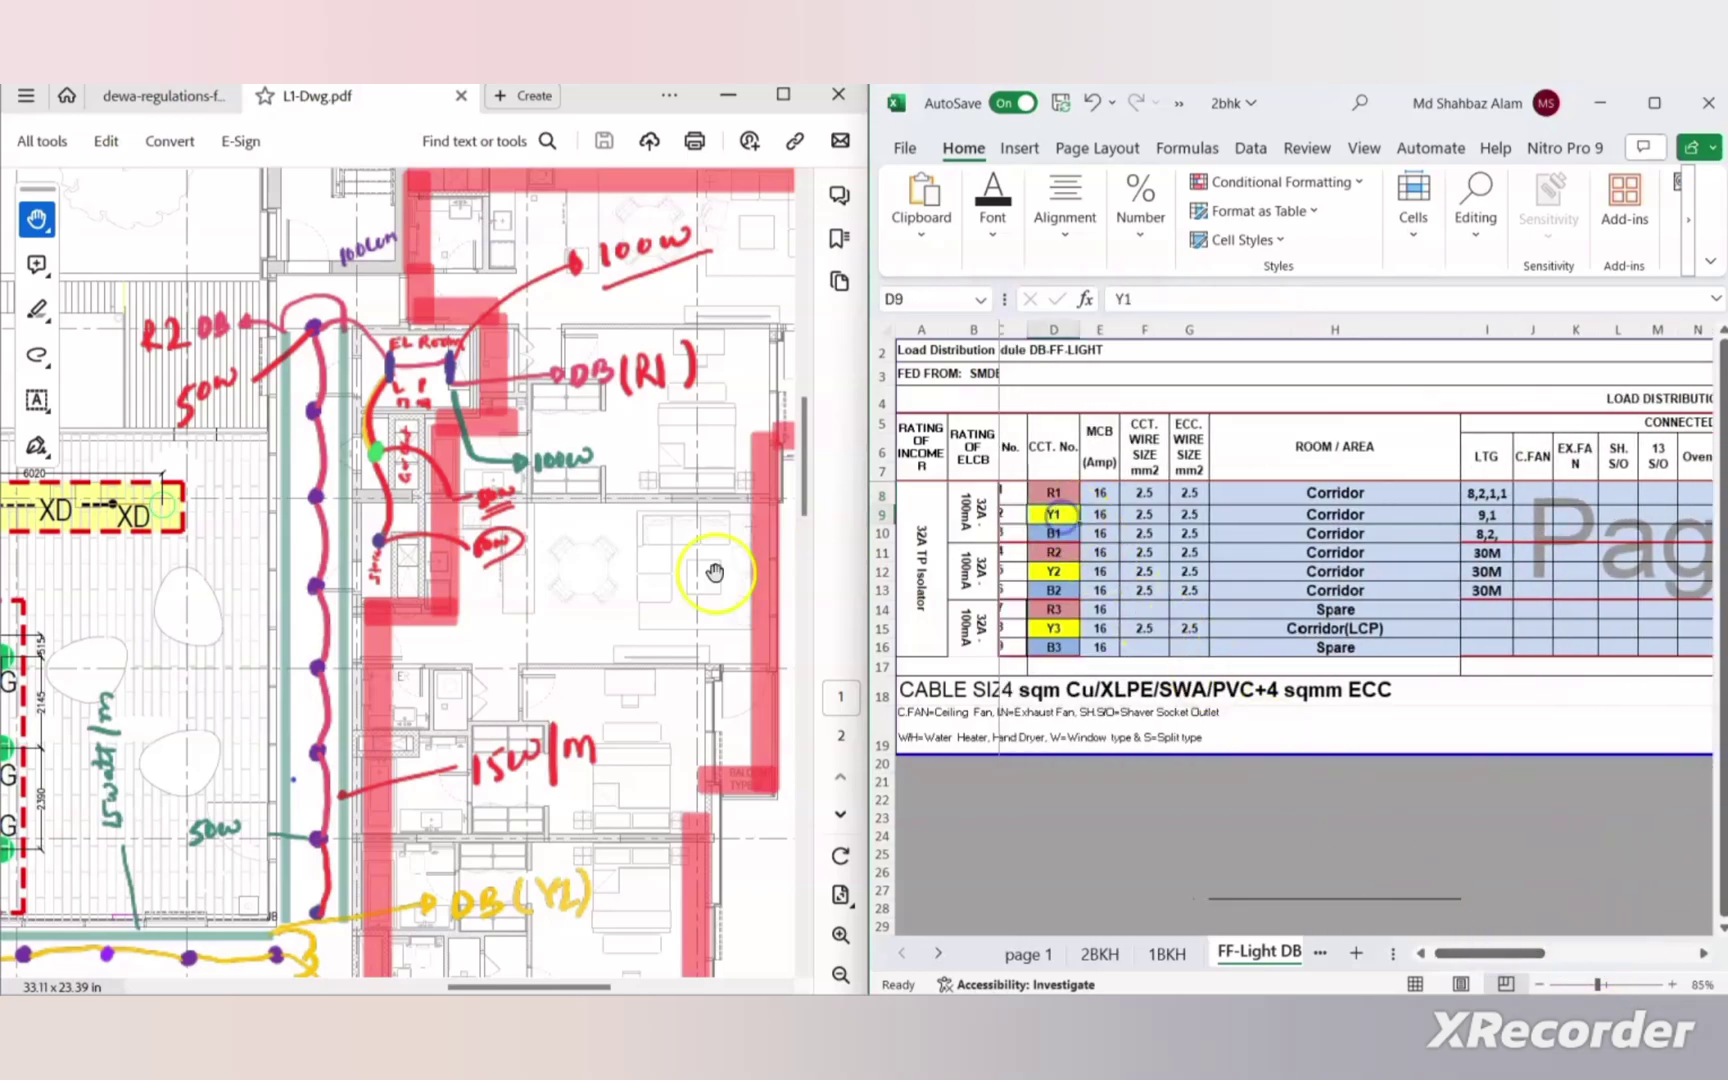
pyautogui.scroll(-5, 432, 733)
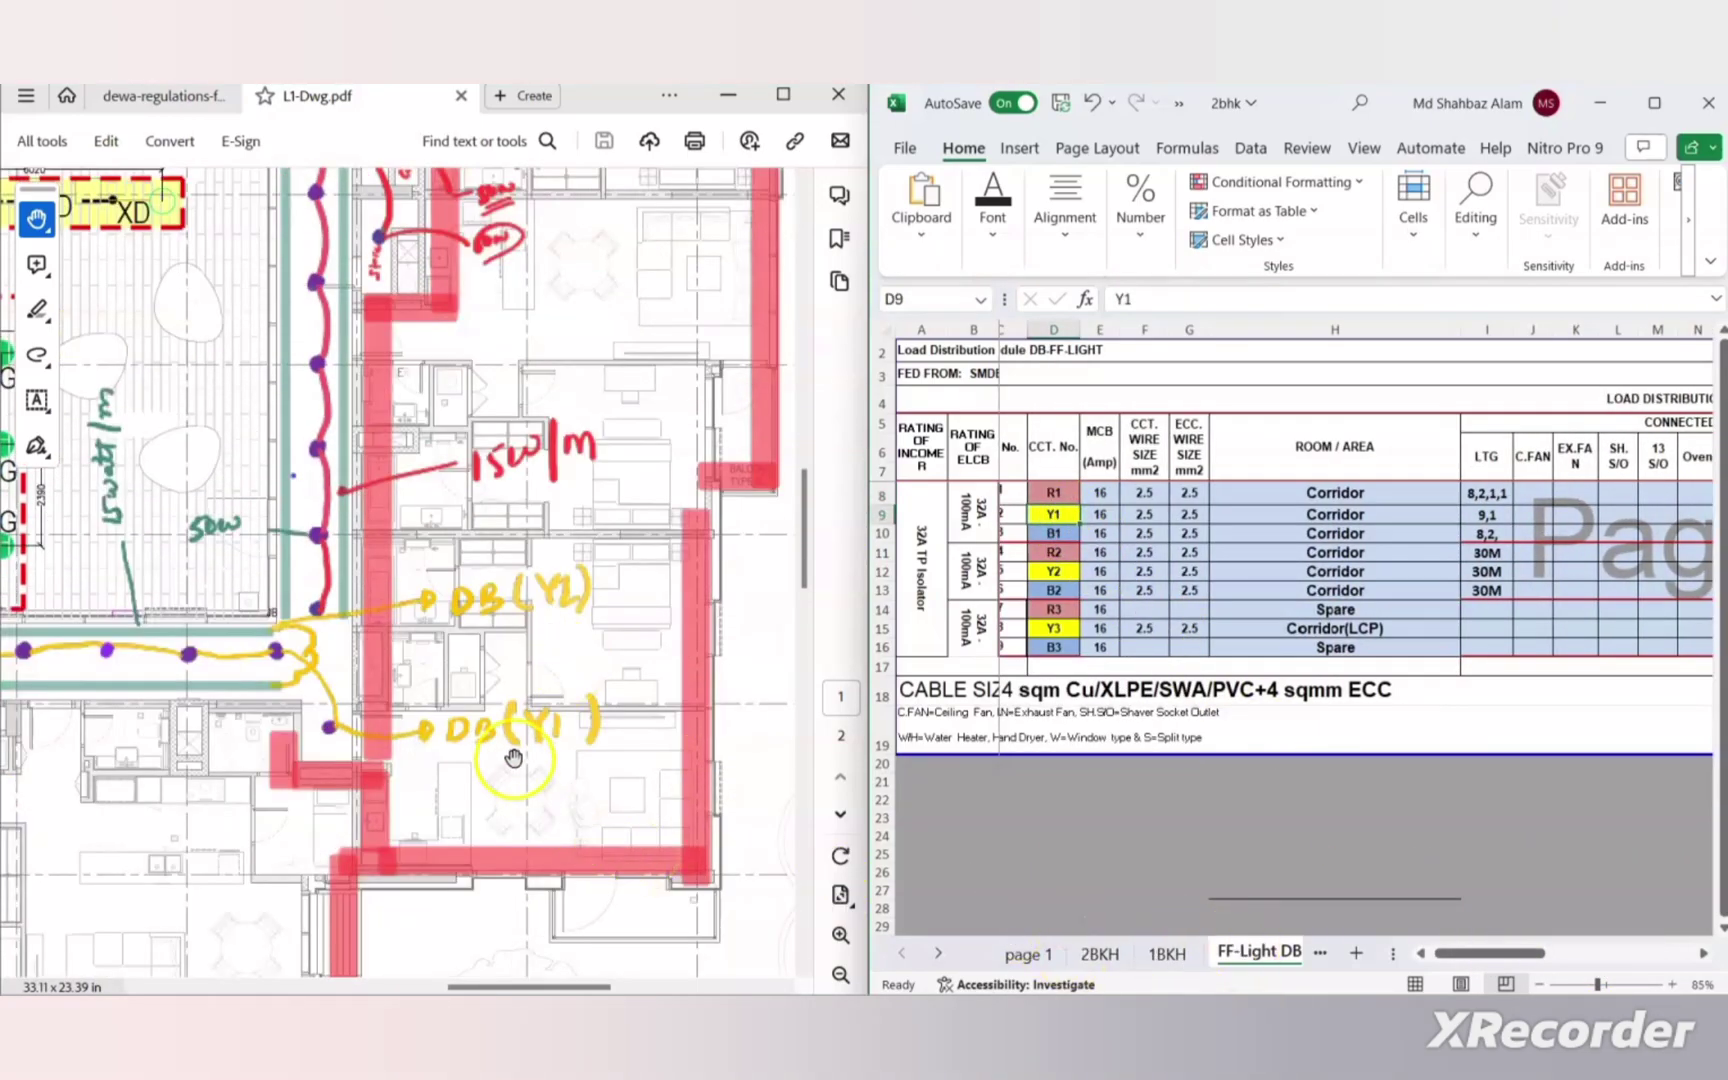
pyautogui.moveTo(503, 752)
pyautogui.mouseDown()
pyautogui.moveTo(706, 760)
pyautogui.moveTo(711, 665)
pyautogui.mouseUp()
pyautogui.moveTo(356, 690); pyautogui.dragTo(576, 729)
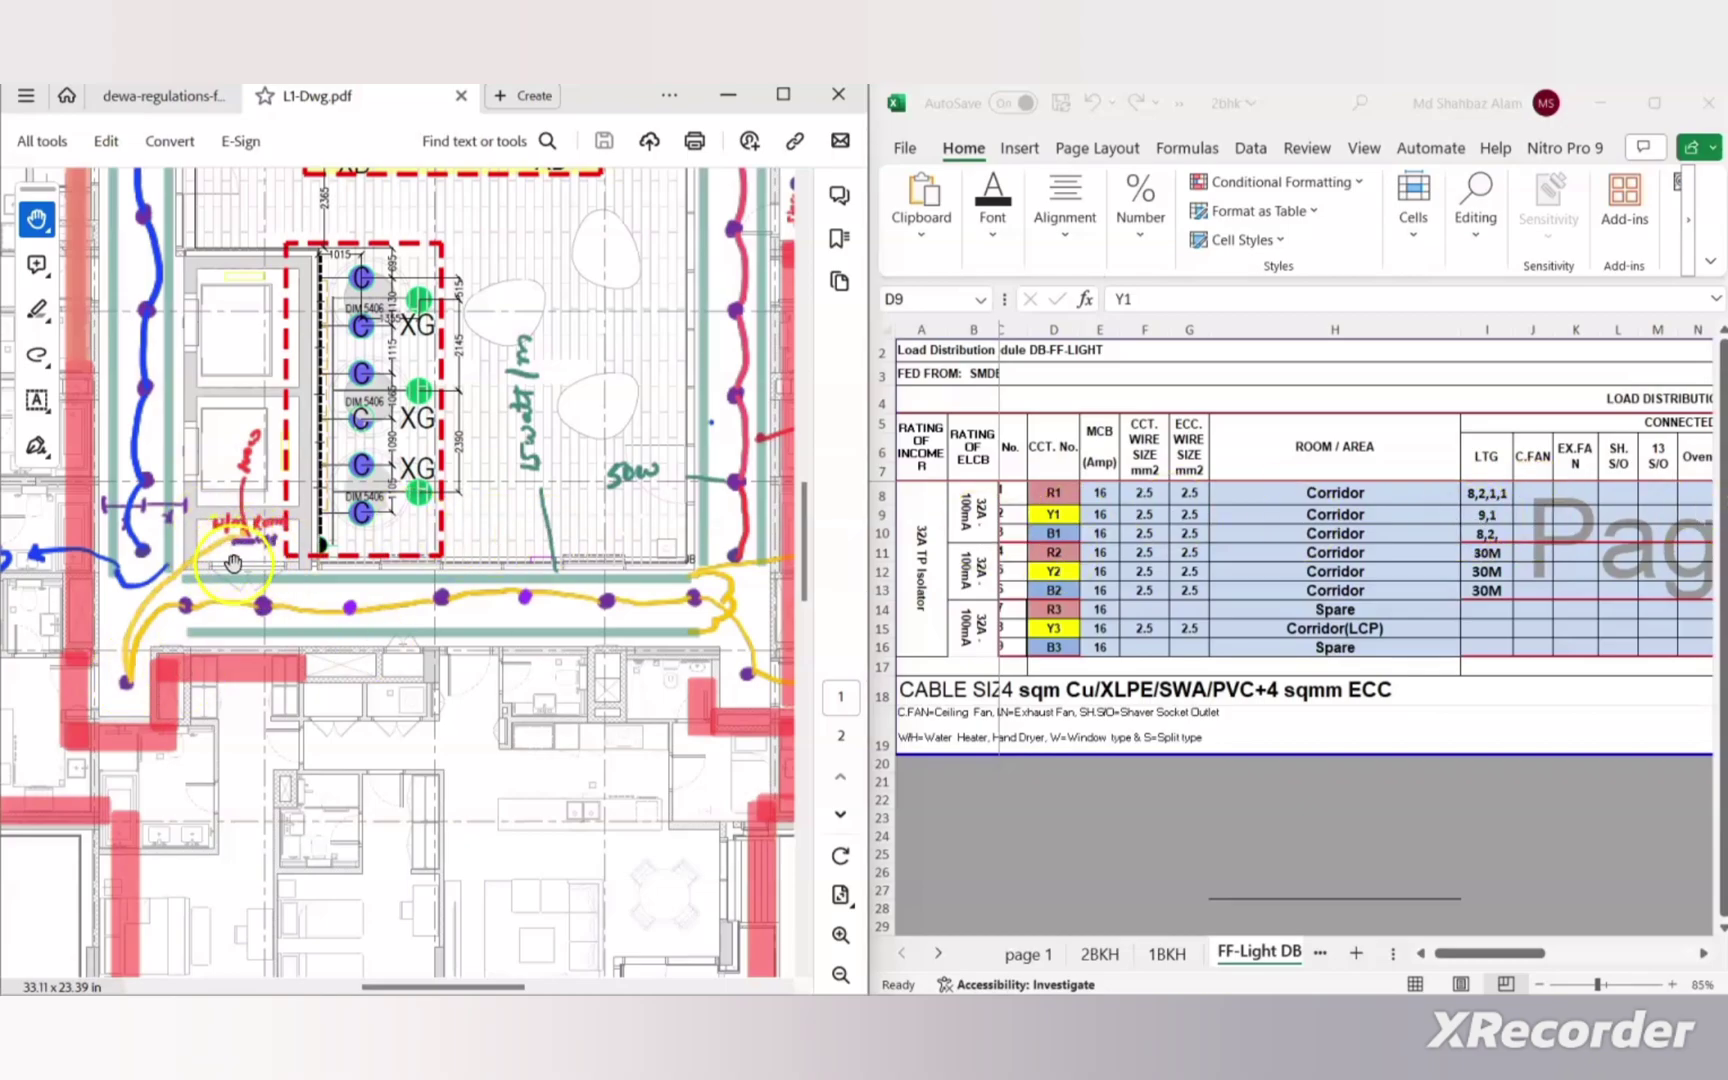
# Set the room/area of circuit Y1 to Corridor/WM and of circuit R1 to Corridor/EL/G. Chute/Store.
pyautogui.click(1387, 515)
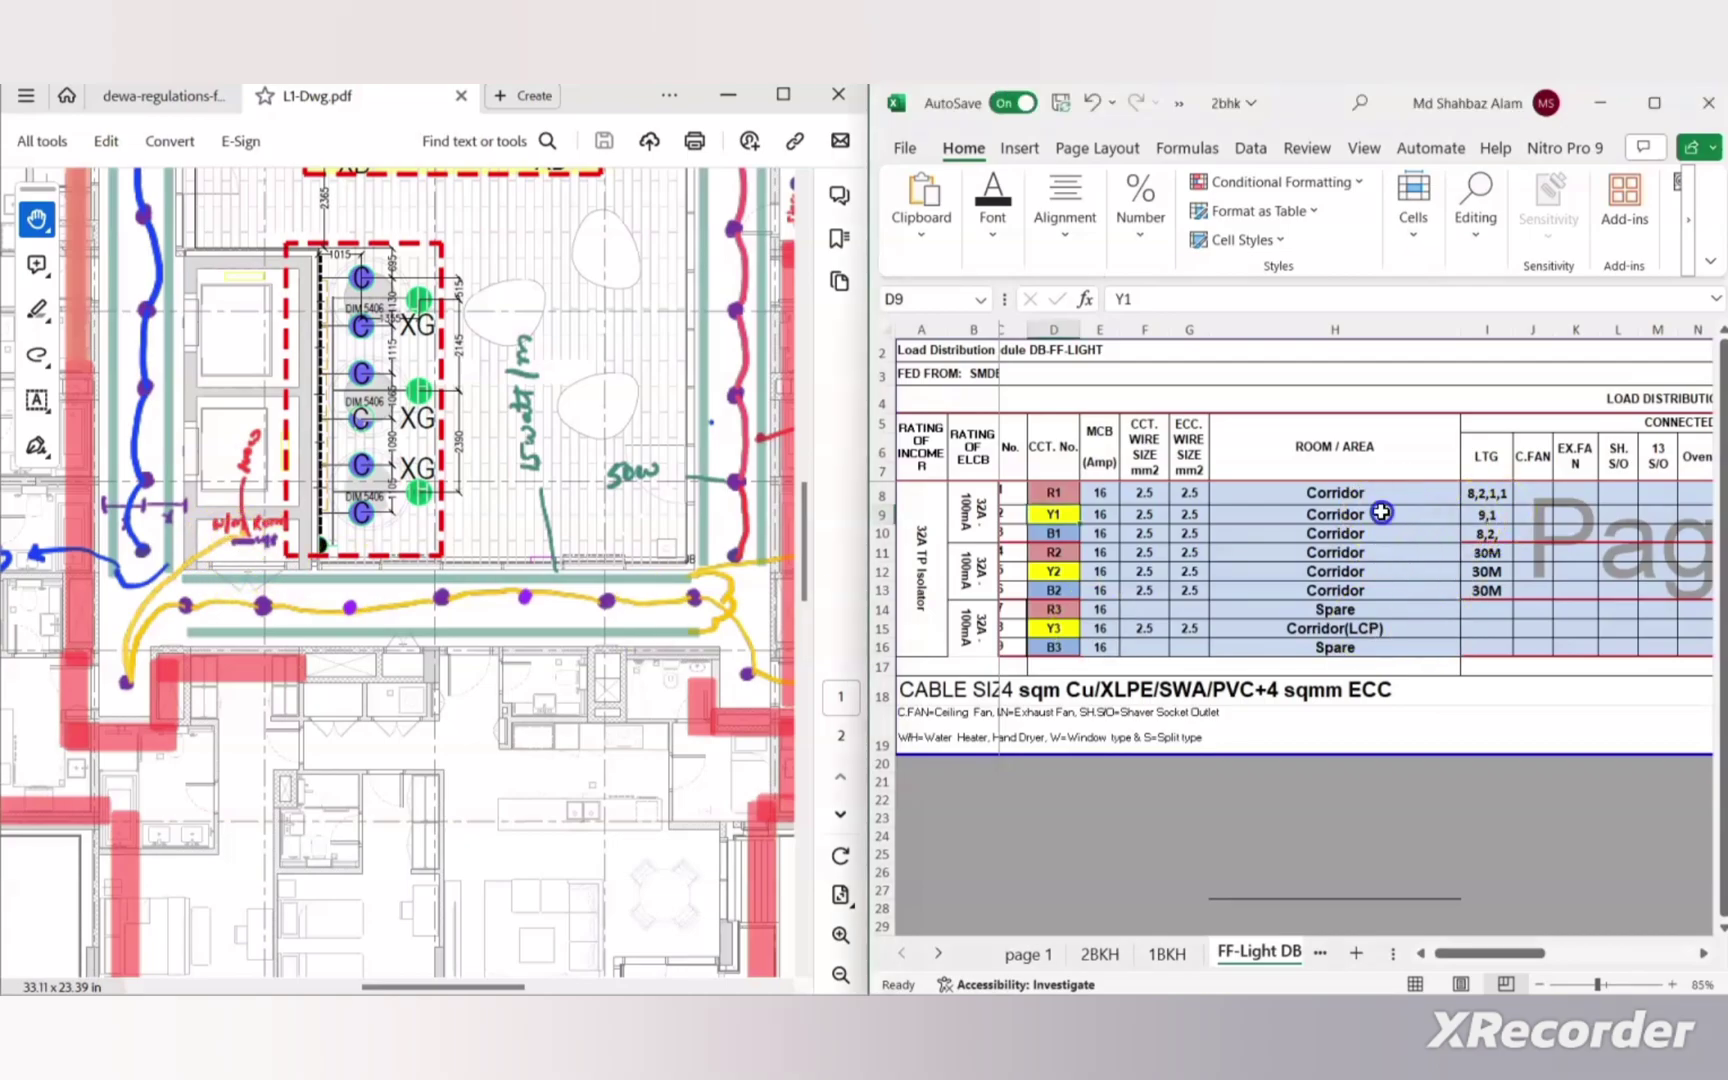
pyautogui.doubleClick(1384, 514)
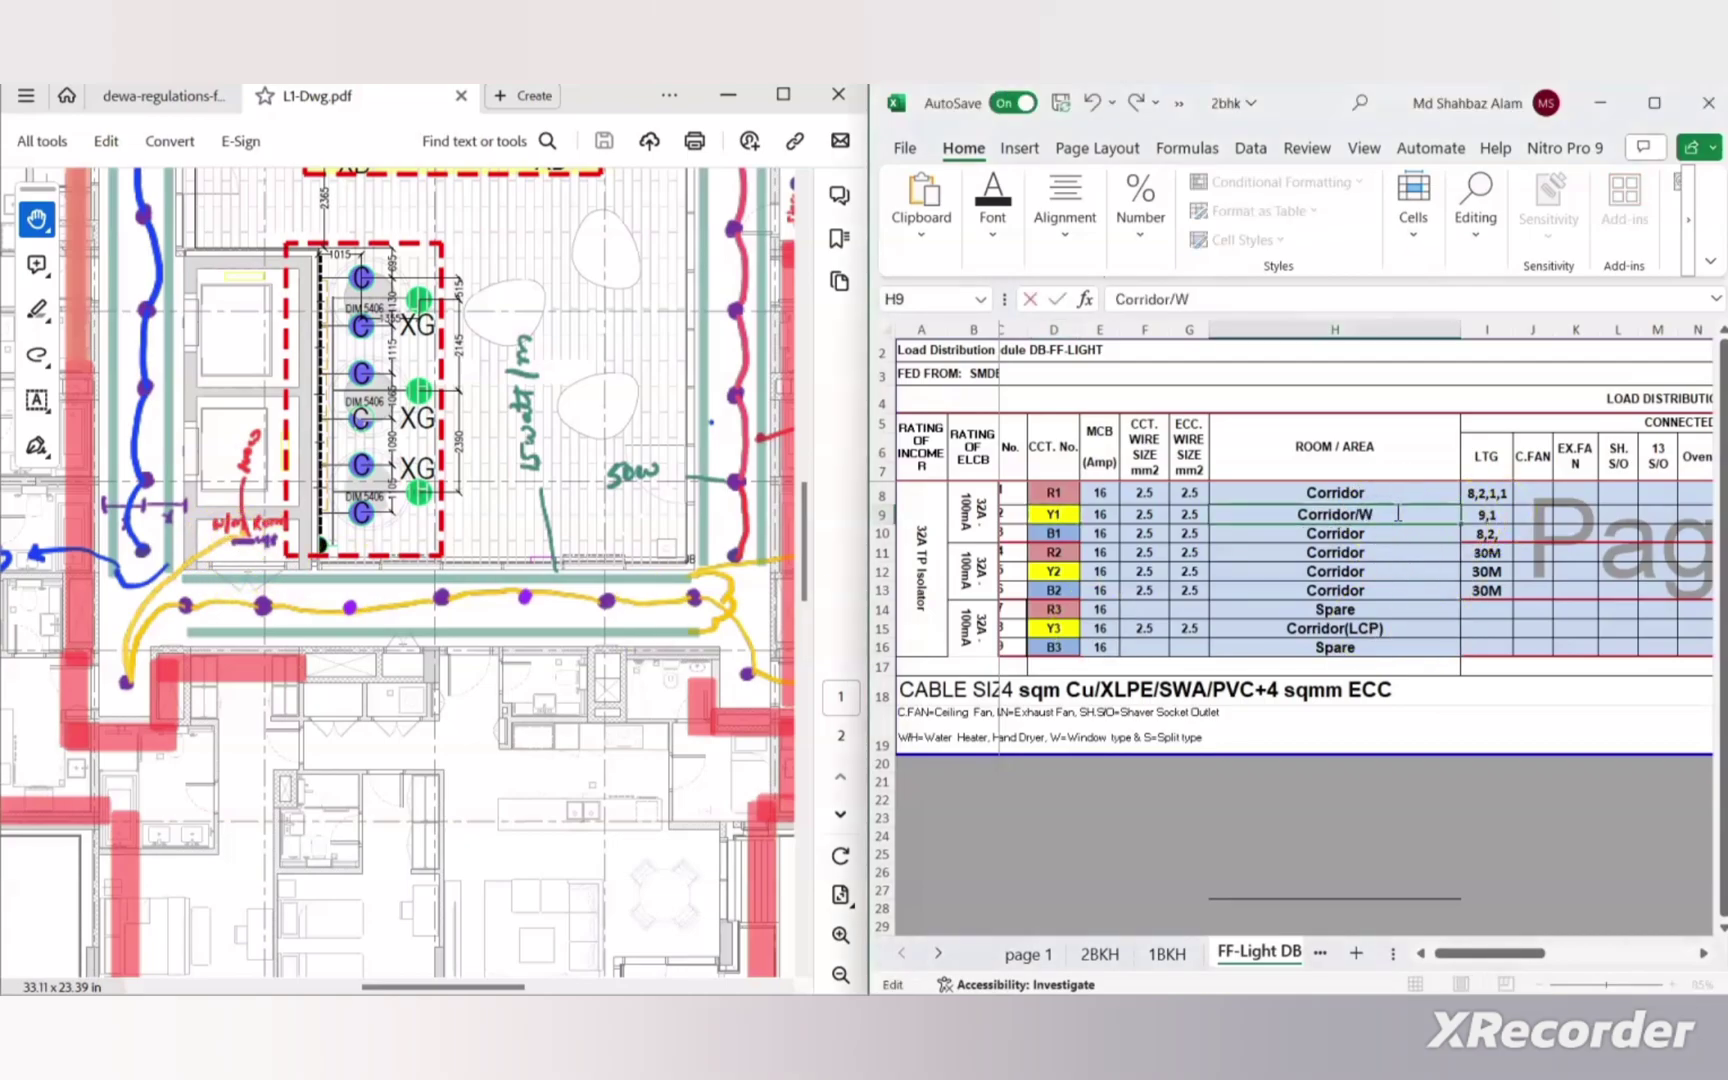
pyautogui.click(1387, 493)
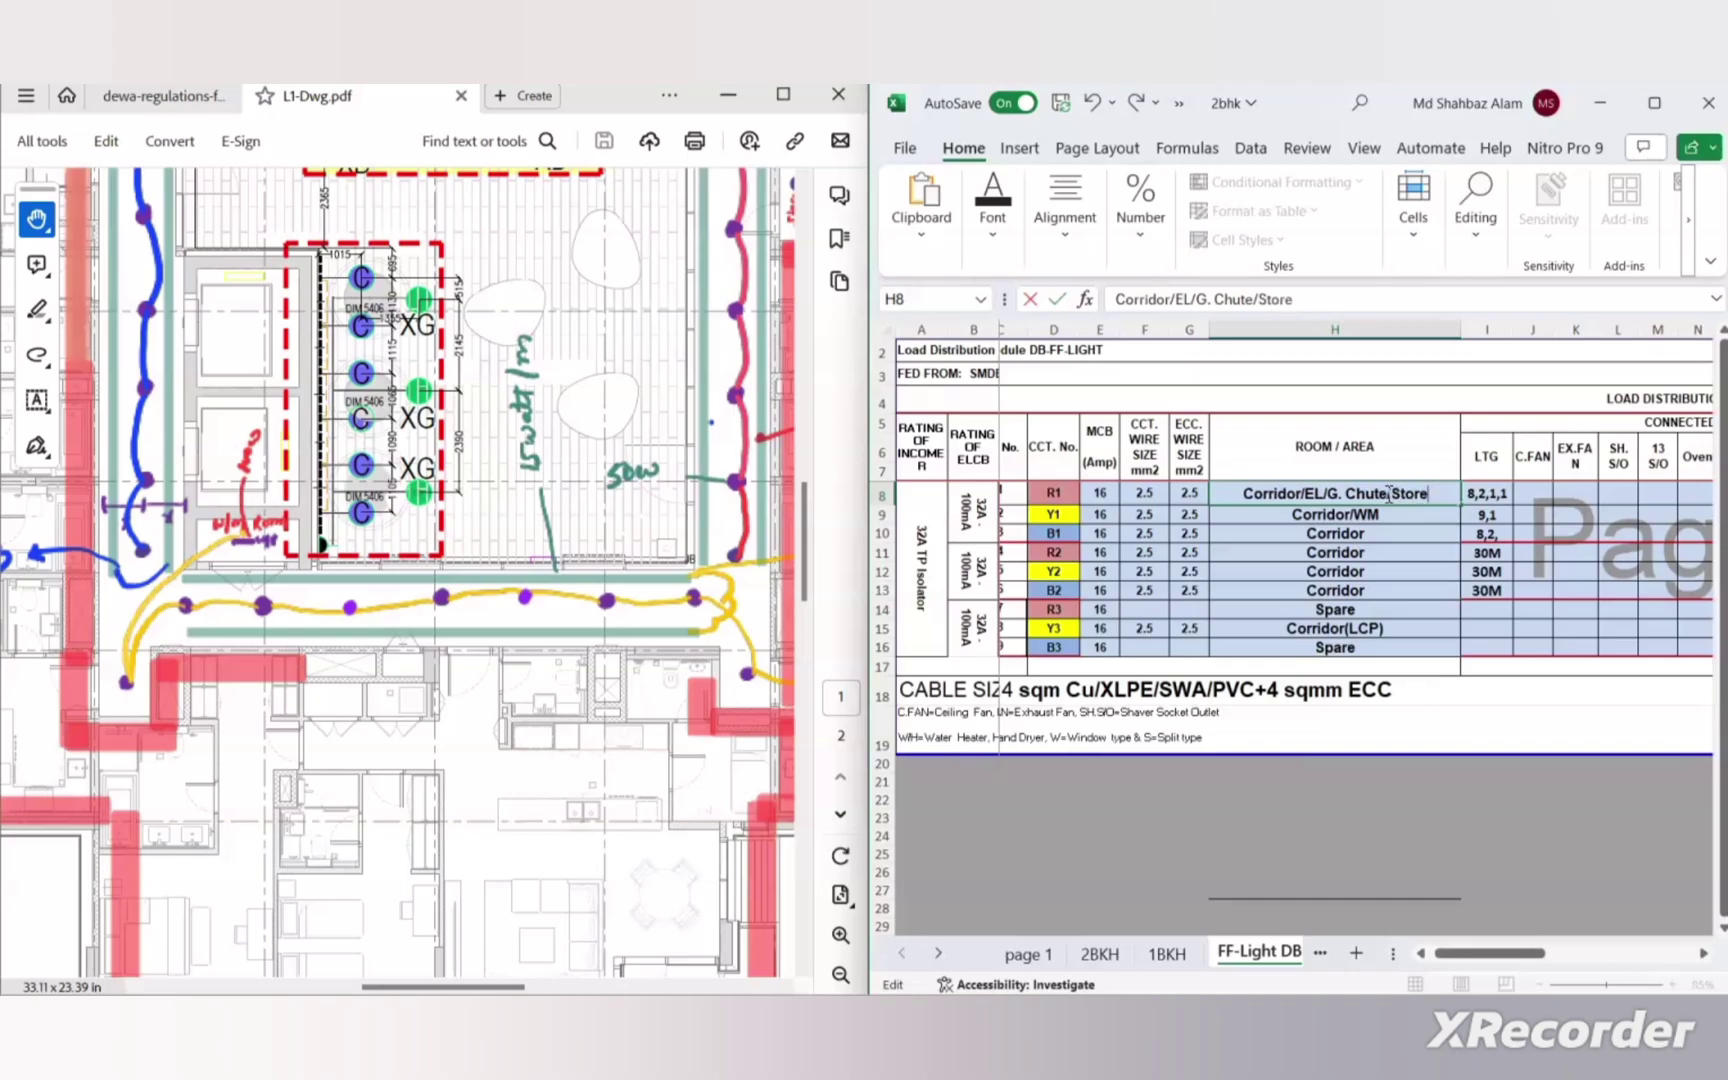
pyautogui.click(1473, 519)
# Check circuit Y1's connected points and watt-per-unit entry against the yellow corridor circuit on the drawing.
pyautogui.press('Right')
pyautogui.press('Right')
pyautogui.press('Right')
pyautogui.press('Right')
pyautogui.press('Right')
pyautogui.press('Right')
pyautogui.press('Right')
pyautogui.press('Right')
pyautogui.press('Right')
pyautogui.press('Right')
pyautogui.press('Right')
pyautogui.press('Right')
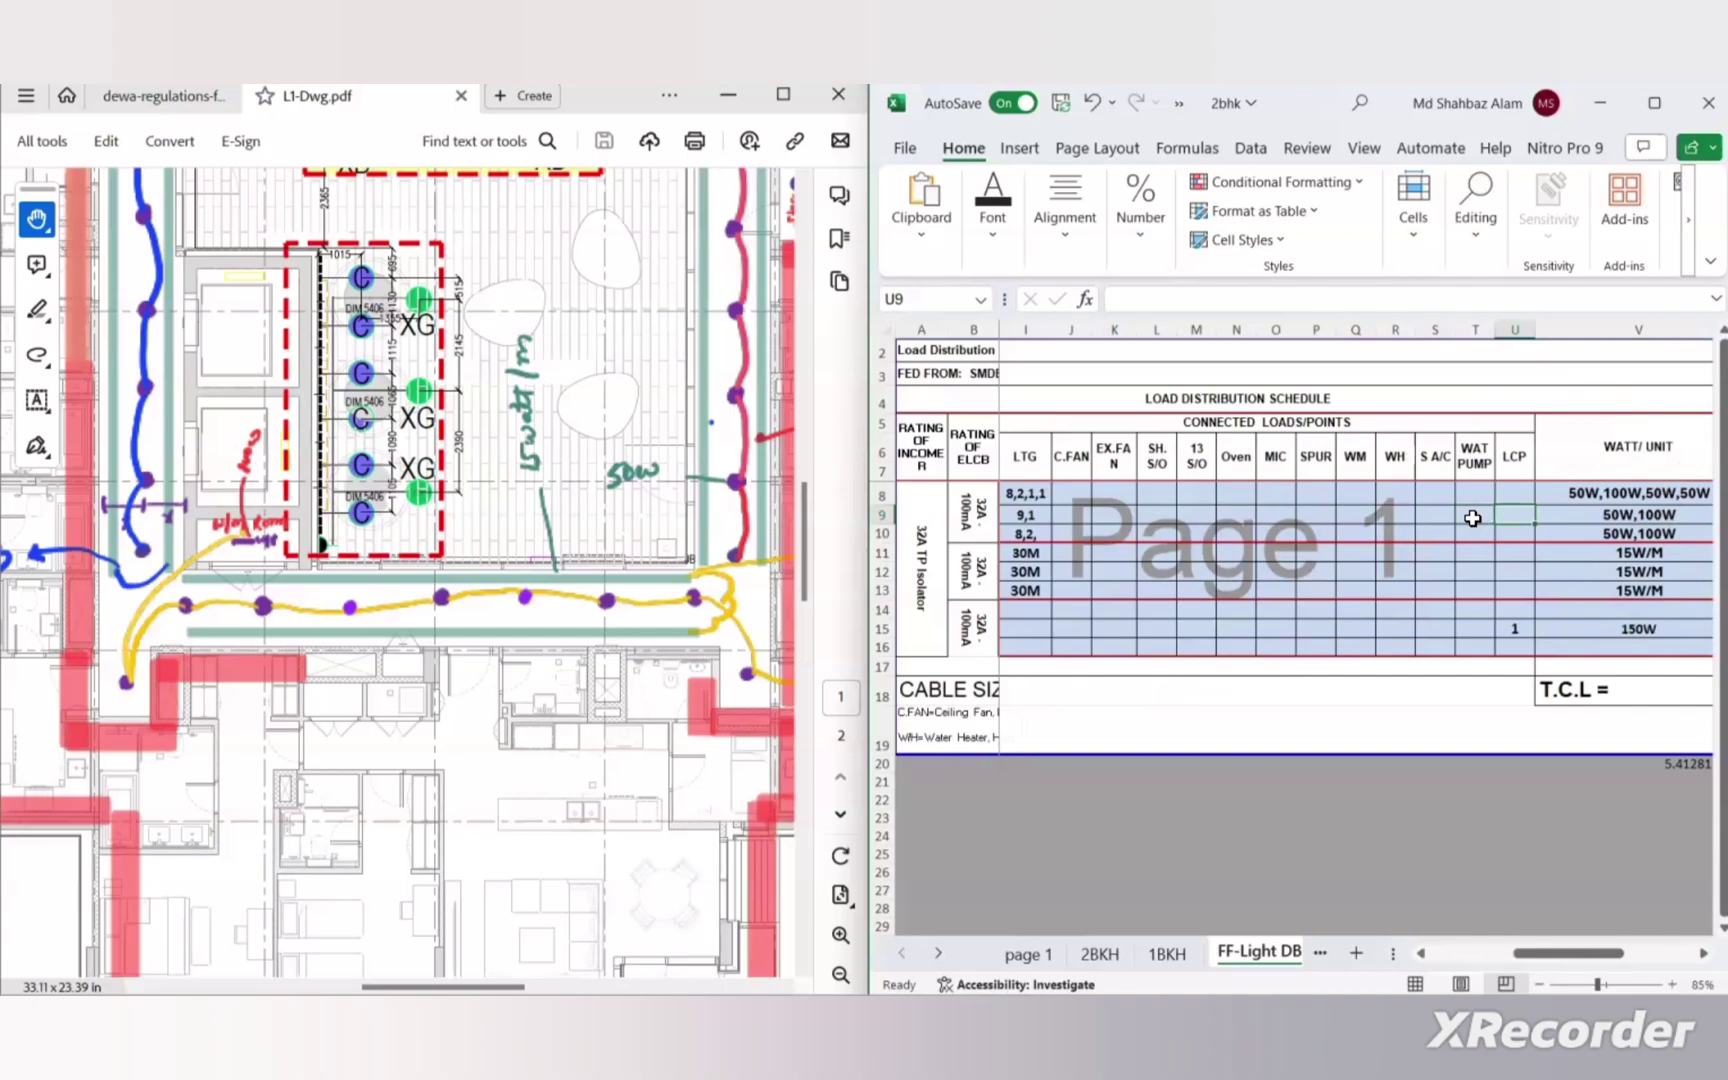
pyautogui.click(712, 664)
pyautogui.click(268, 560)
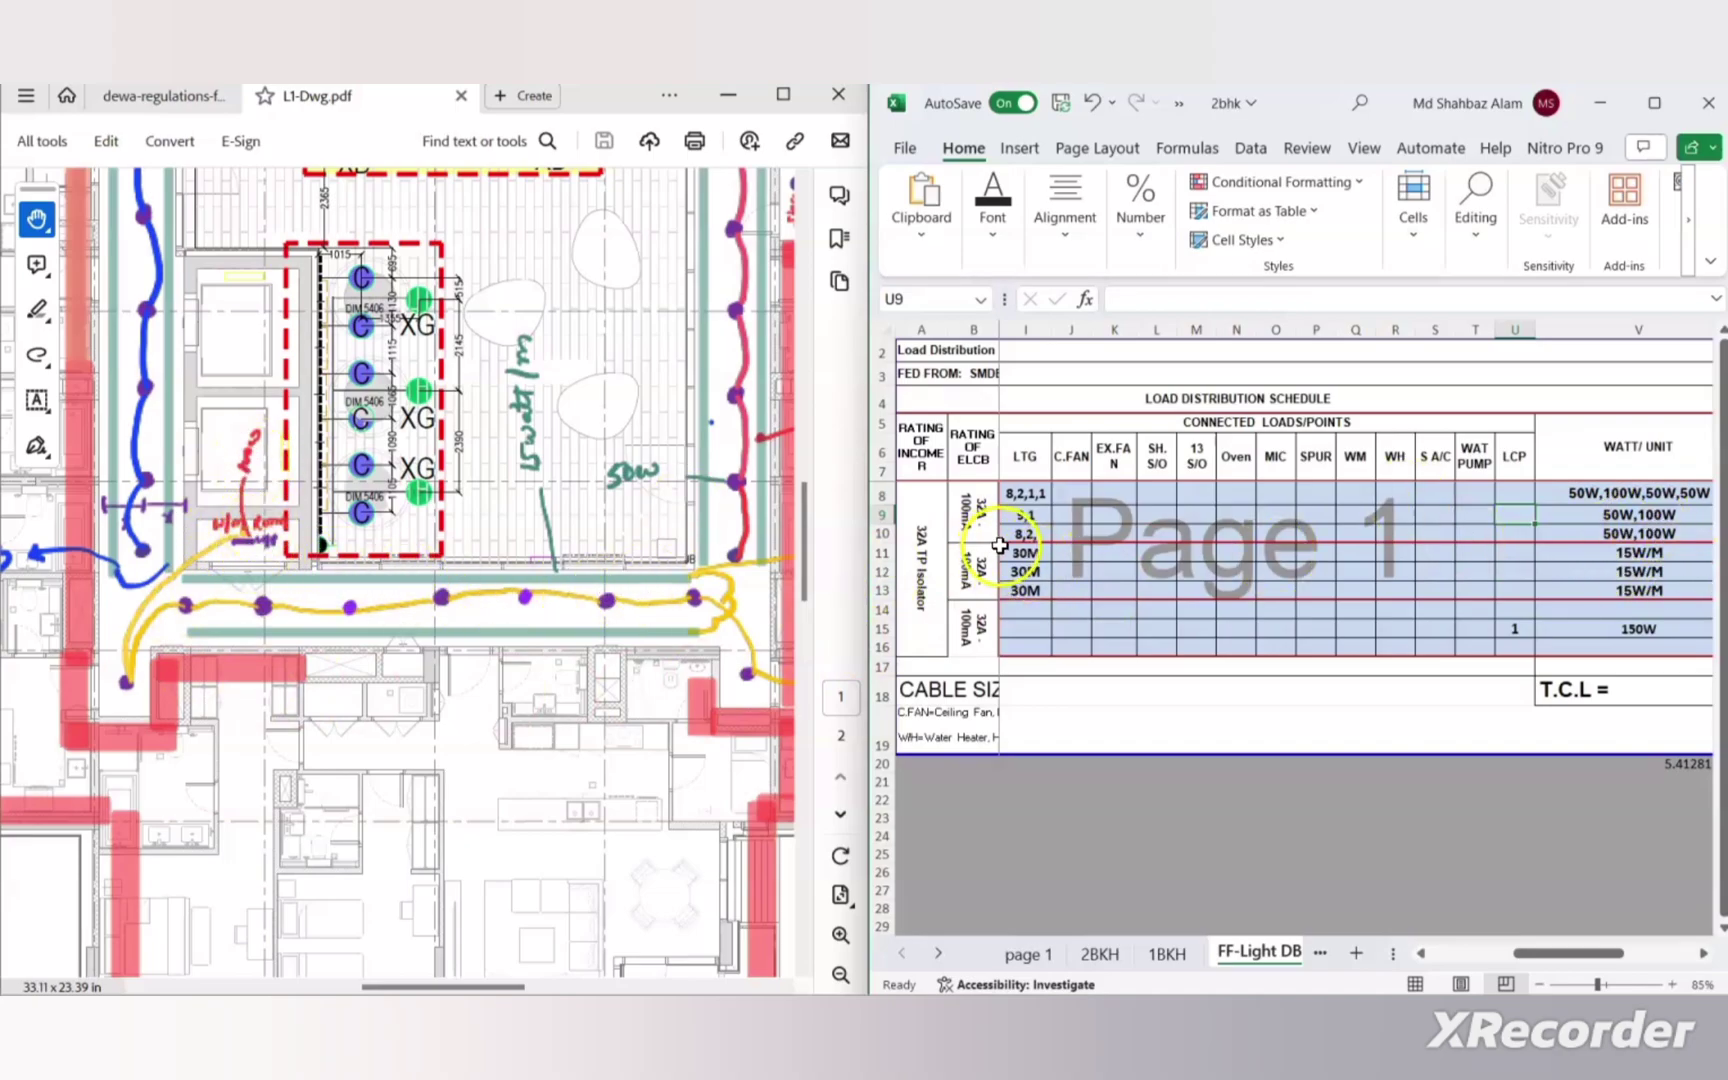
# Locate circuit B1 on the drawing and set its room/area in the schedule to Corridor/Tel Room.
pyautogui.moveTo(530, 780)
pyautogui.mouseDown()
pyautogui.moveTo(656, 783)
pyautogui.moveTo(721, 926)
pyautogui.mouseUp()
pyautogui.scroll(1, 657, 519)
pyautogui.moveTo(657, 519); pyautogui.dragTo(669, 534)
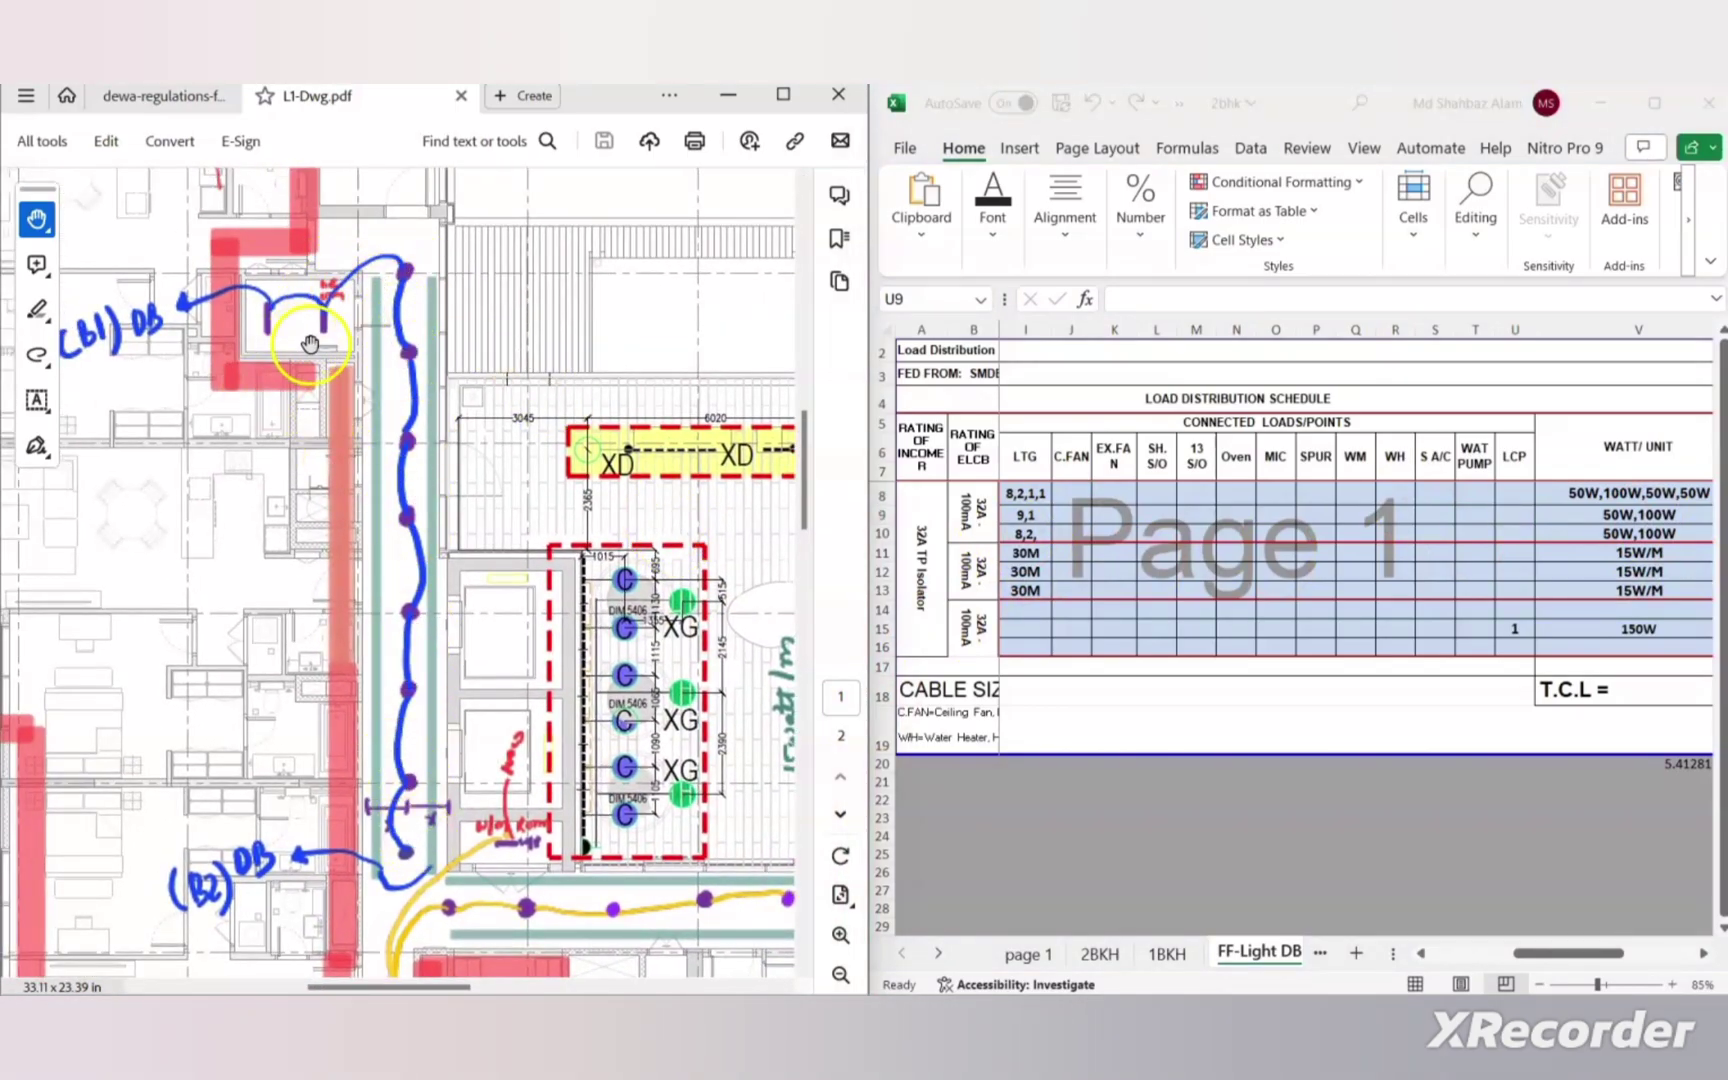
pyautogui.moveTo(1515, 950); pyautogui.dragTo(1448, 953)
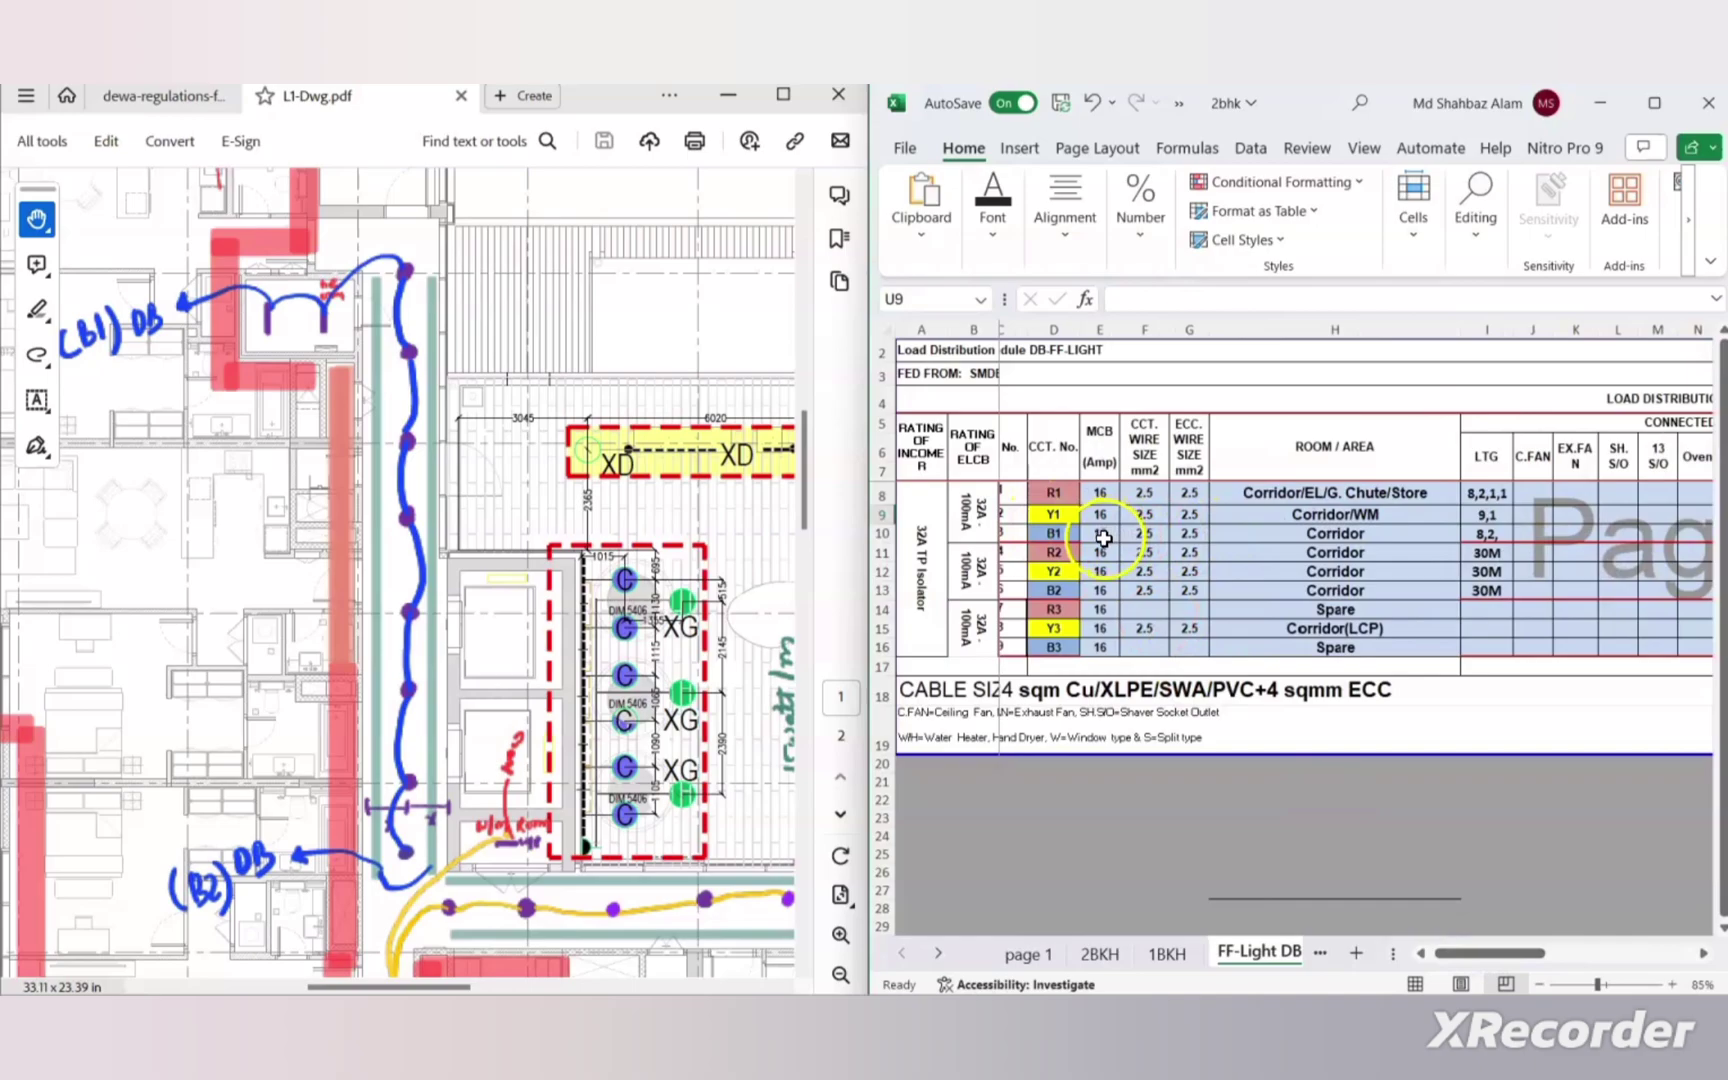
pyautogui.click(1100, 535)
pyautogui.click(1145, 535)
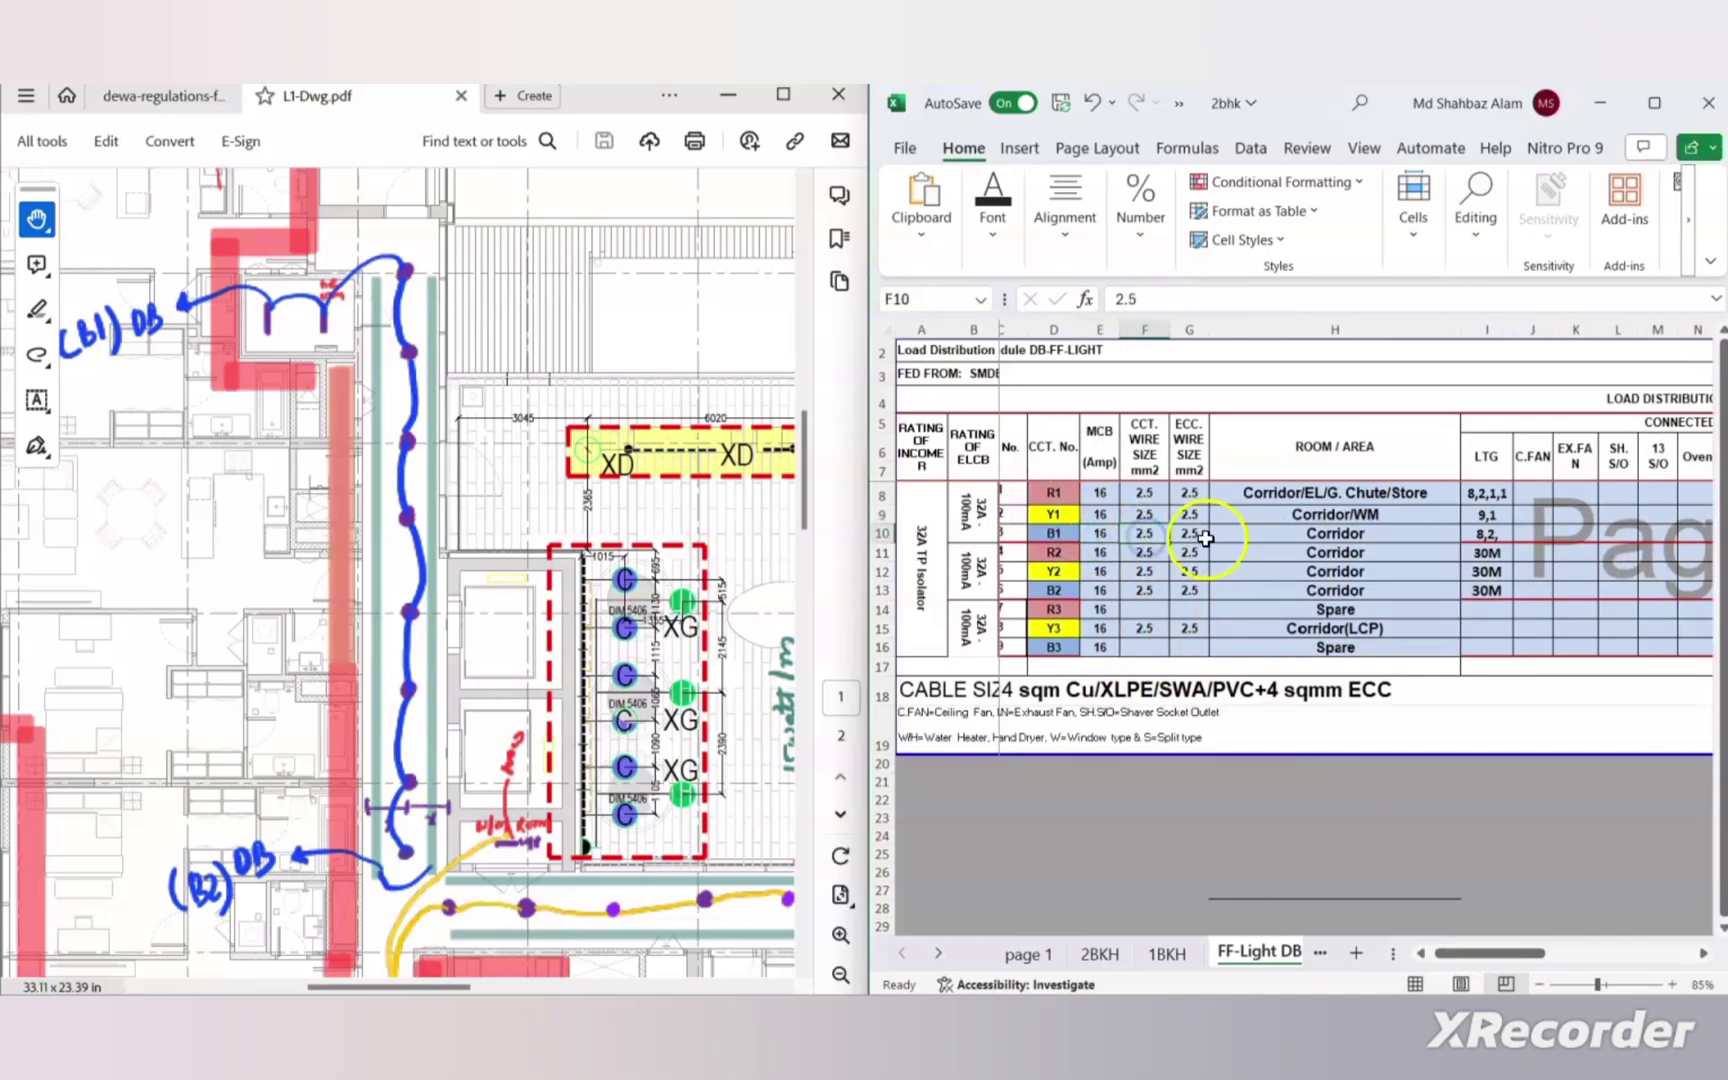
pyautogui.click(1195, 533)
pyautogui.click(1277, 531)
pyautogui.doubleClick(1360, 530)
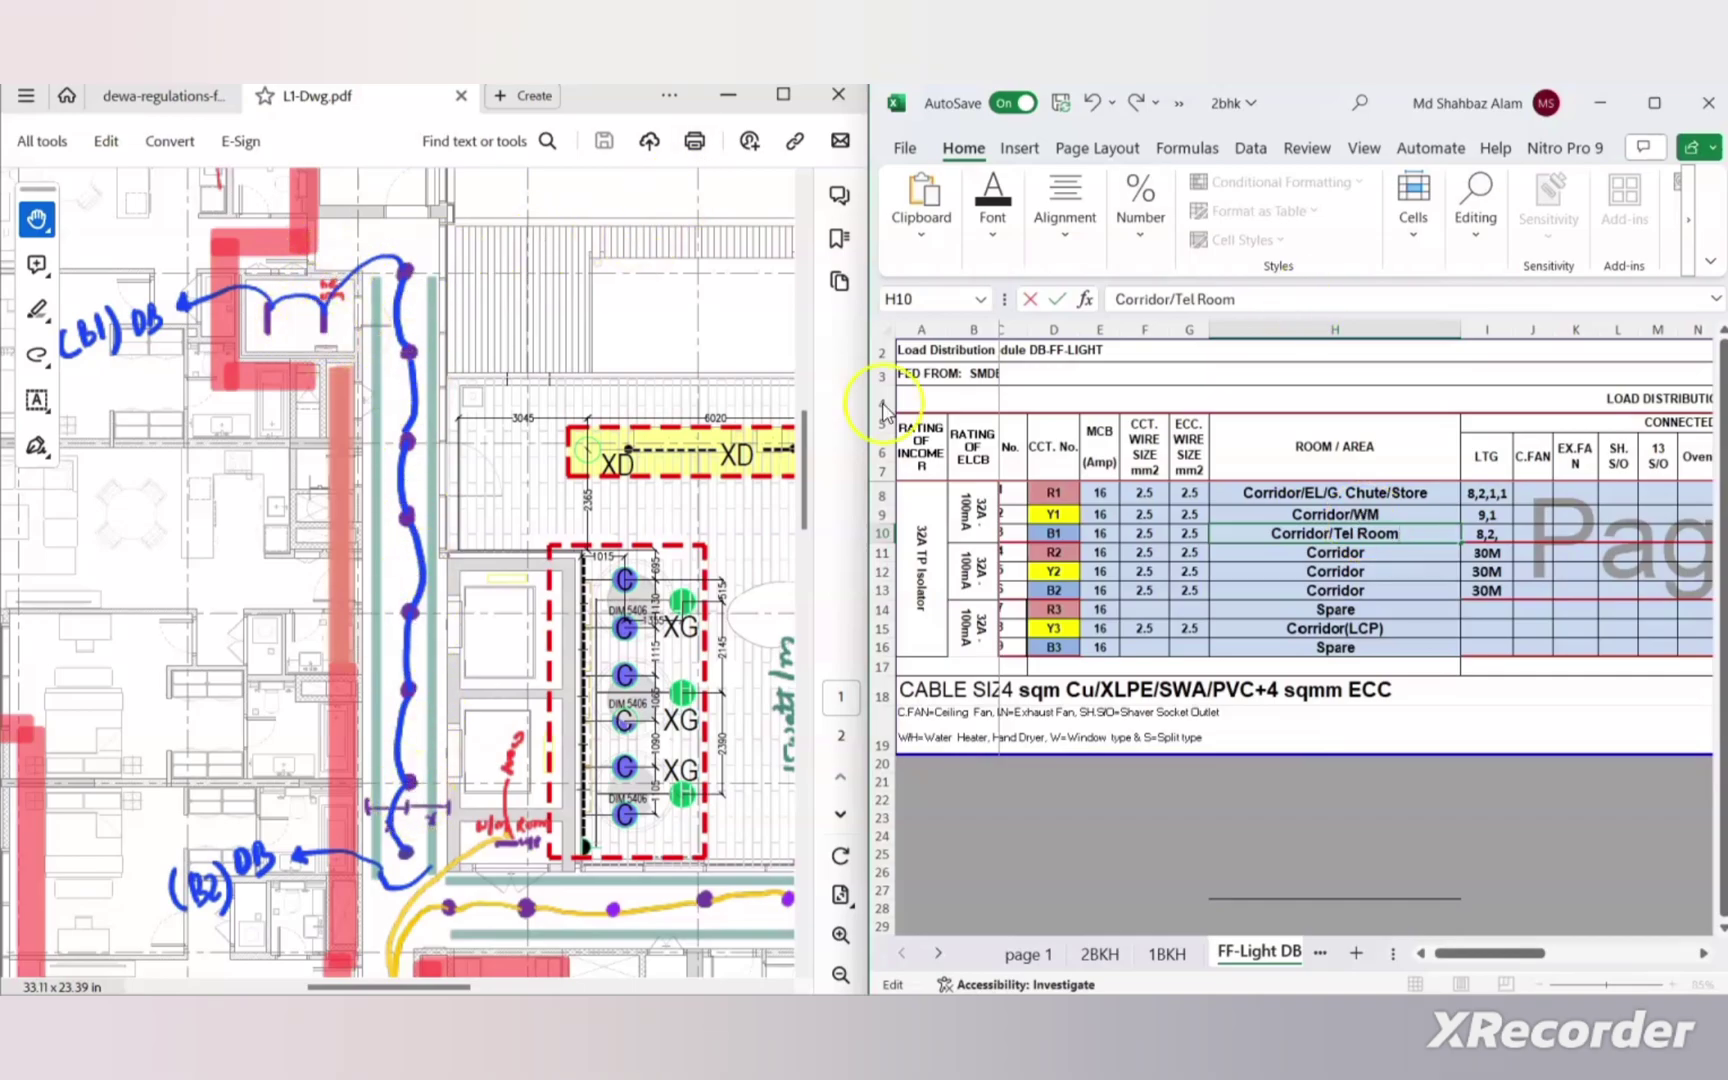
pyautogui.click(1487, 533)
# Check circuit B1's connected points across its row up to the watt-per-unit entry.
pyautogui.press('Right')
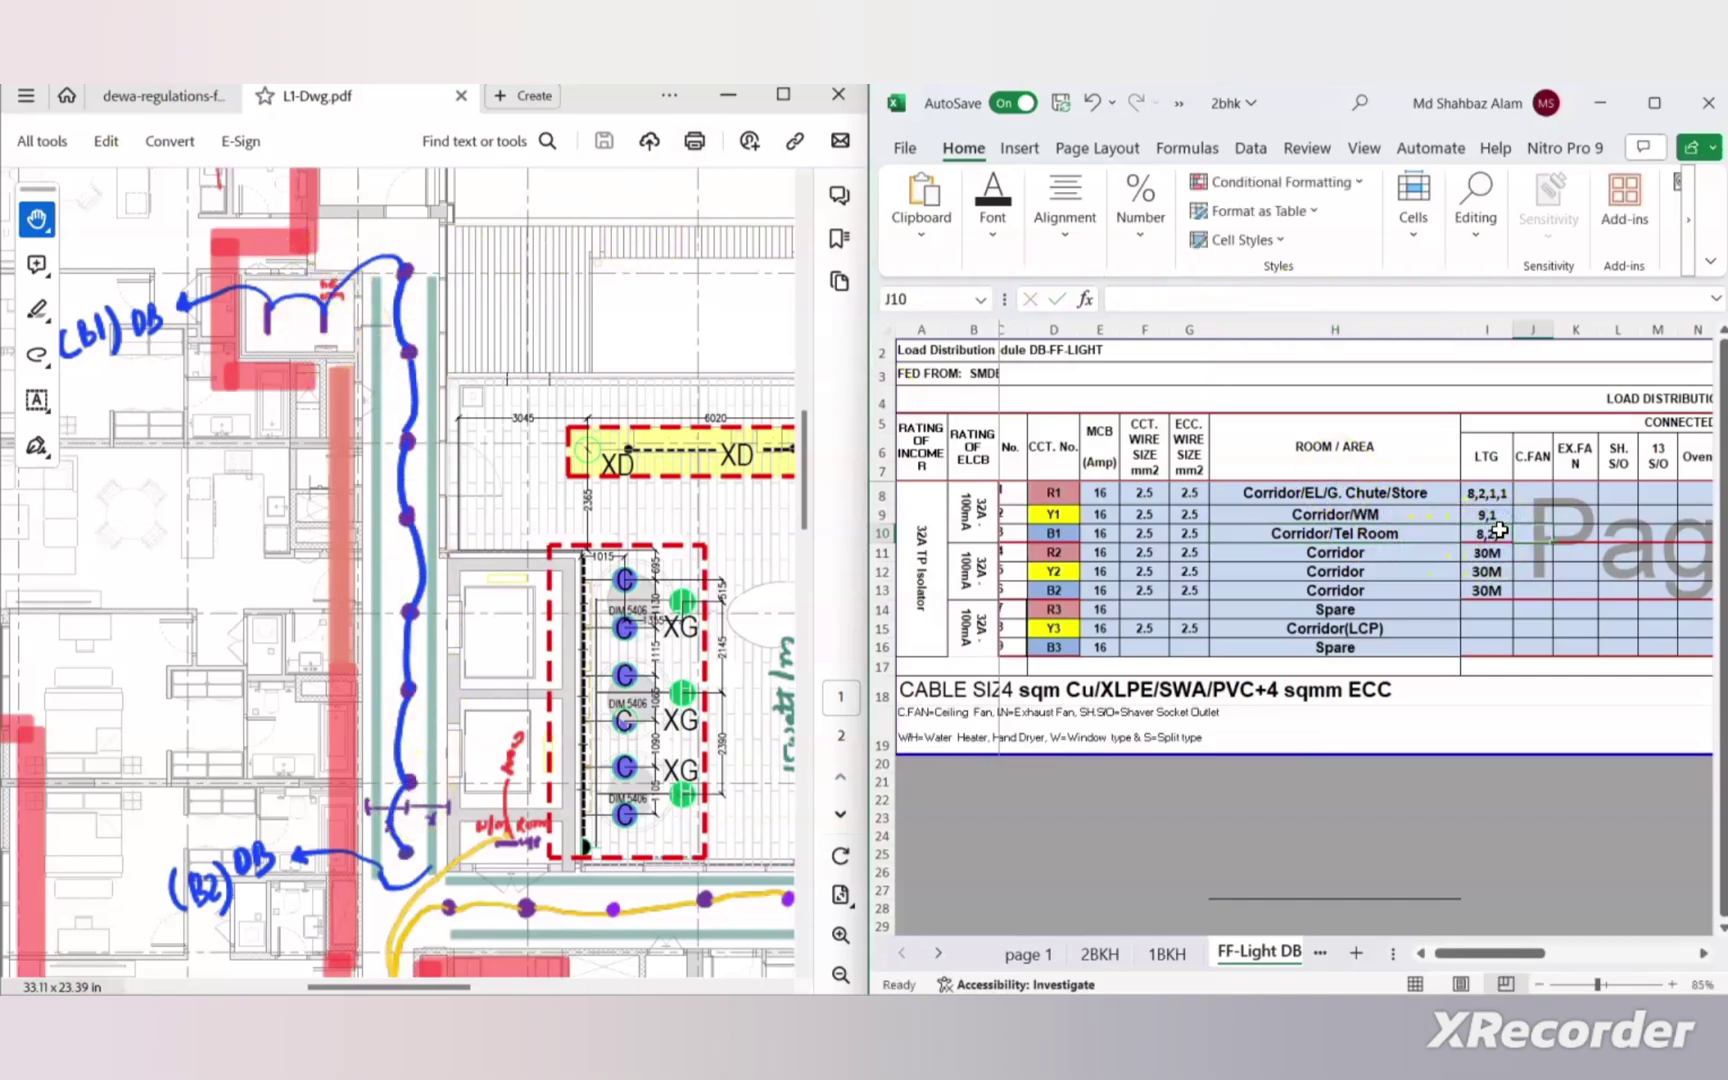
pyautogui.press('Right')
pyautogui.press('Right')
pyautogui.press('Right')
pyautogui.press('Right')
pyautogui.press('Right')
pyautogui.press('Right')
pyautogui.press('Right')
pyautogui.press('Right')
pyautogui.press('Right')
pyautogui.press('Right')
pyautogui.press('Right')
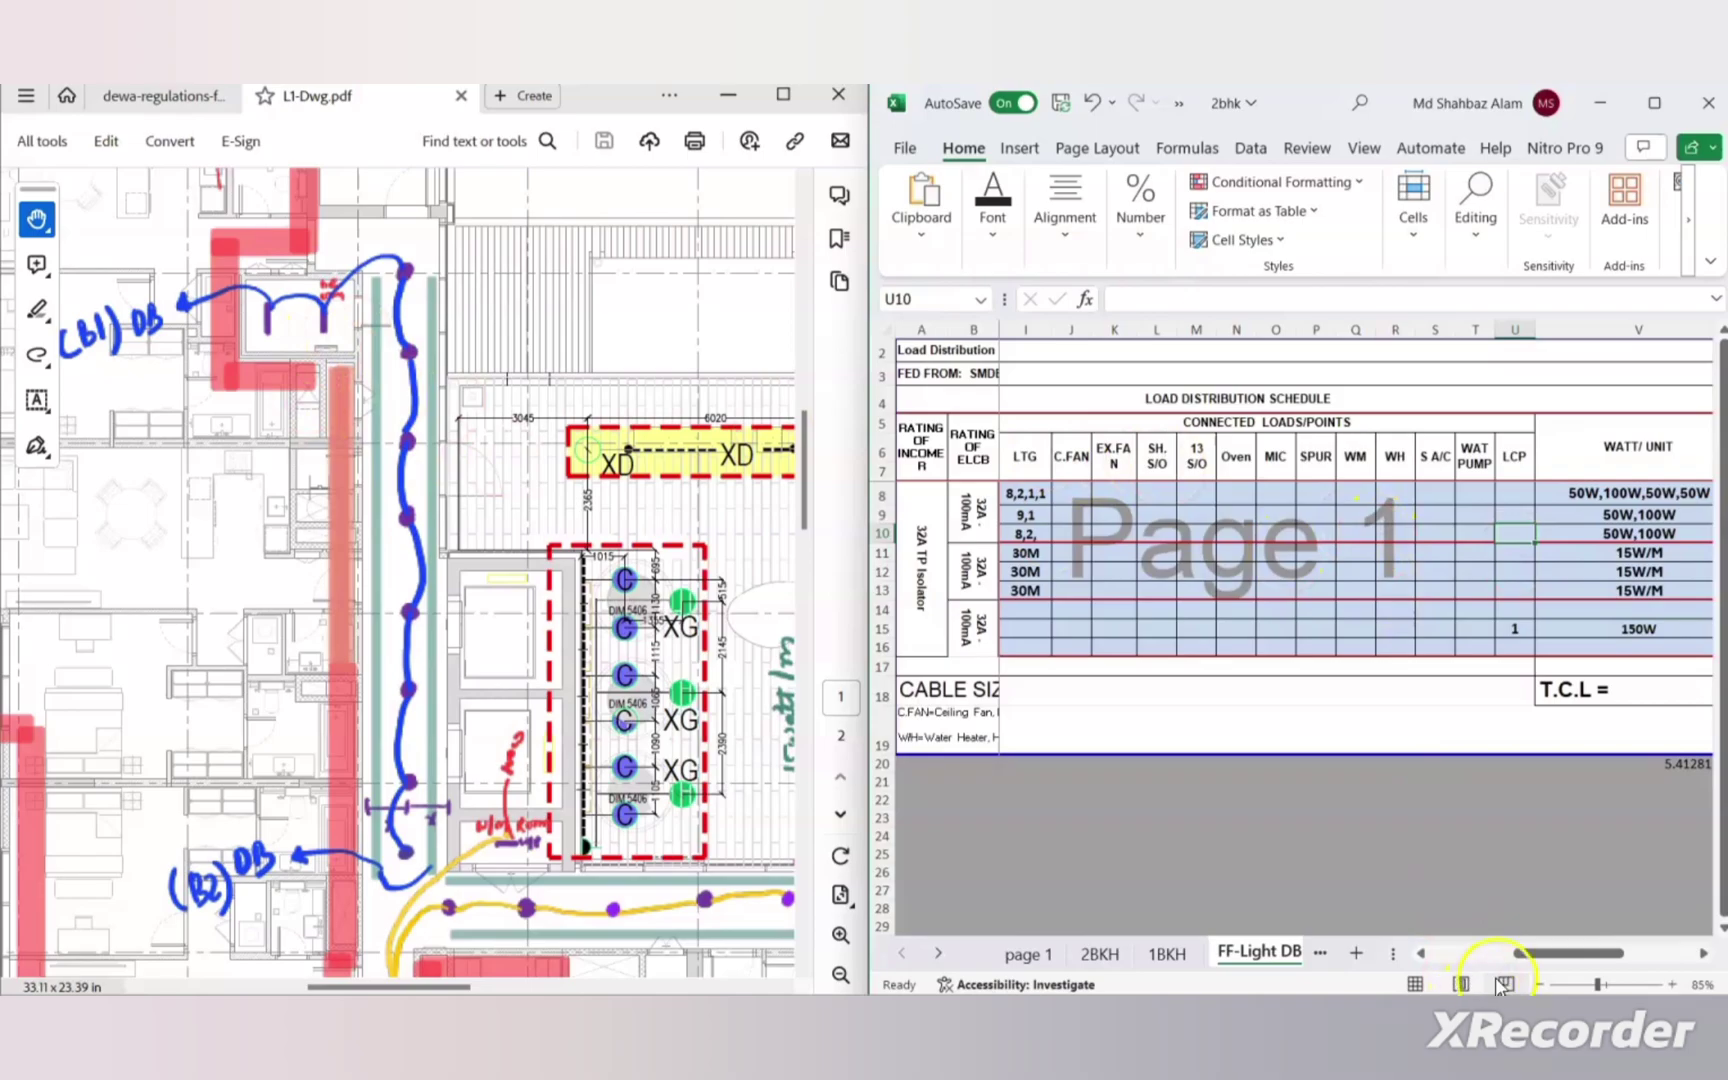
# Examine circuit R2 on the drawing and compare it with its lighting length and watt-per-metre entries in the schedule.
pyautogui.moveTo(1527, 955); pyautogui.dragTo(1442, 956)
pyautogui.click(1080, 552)
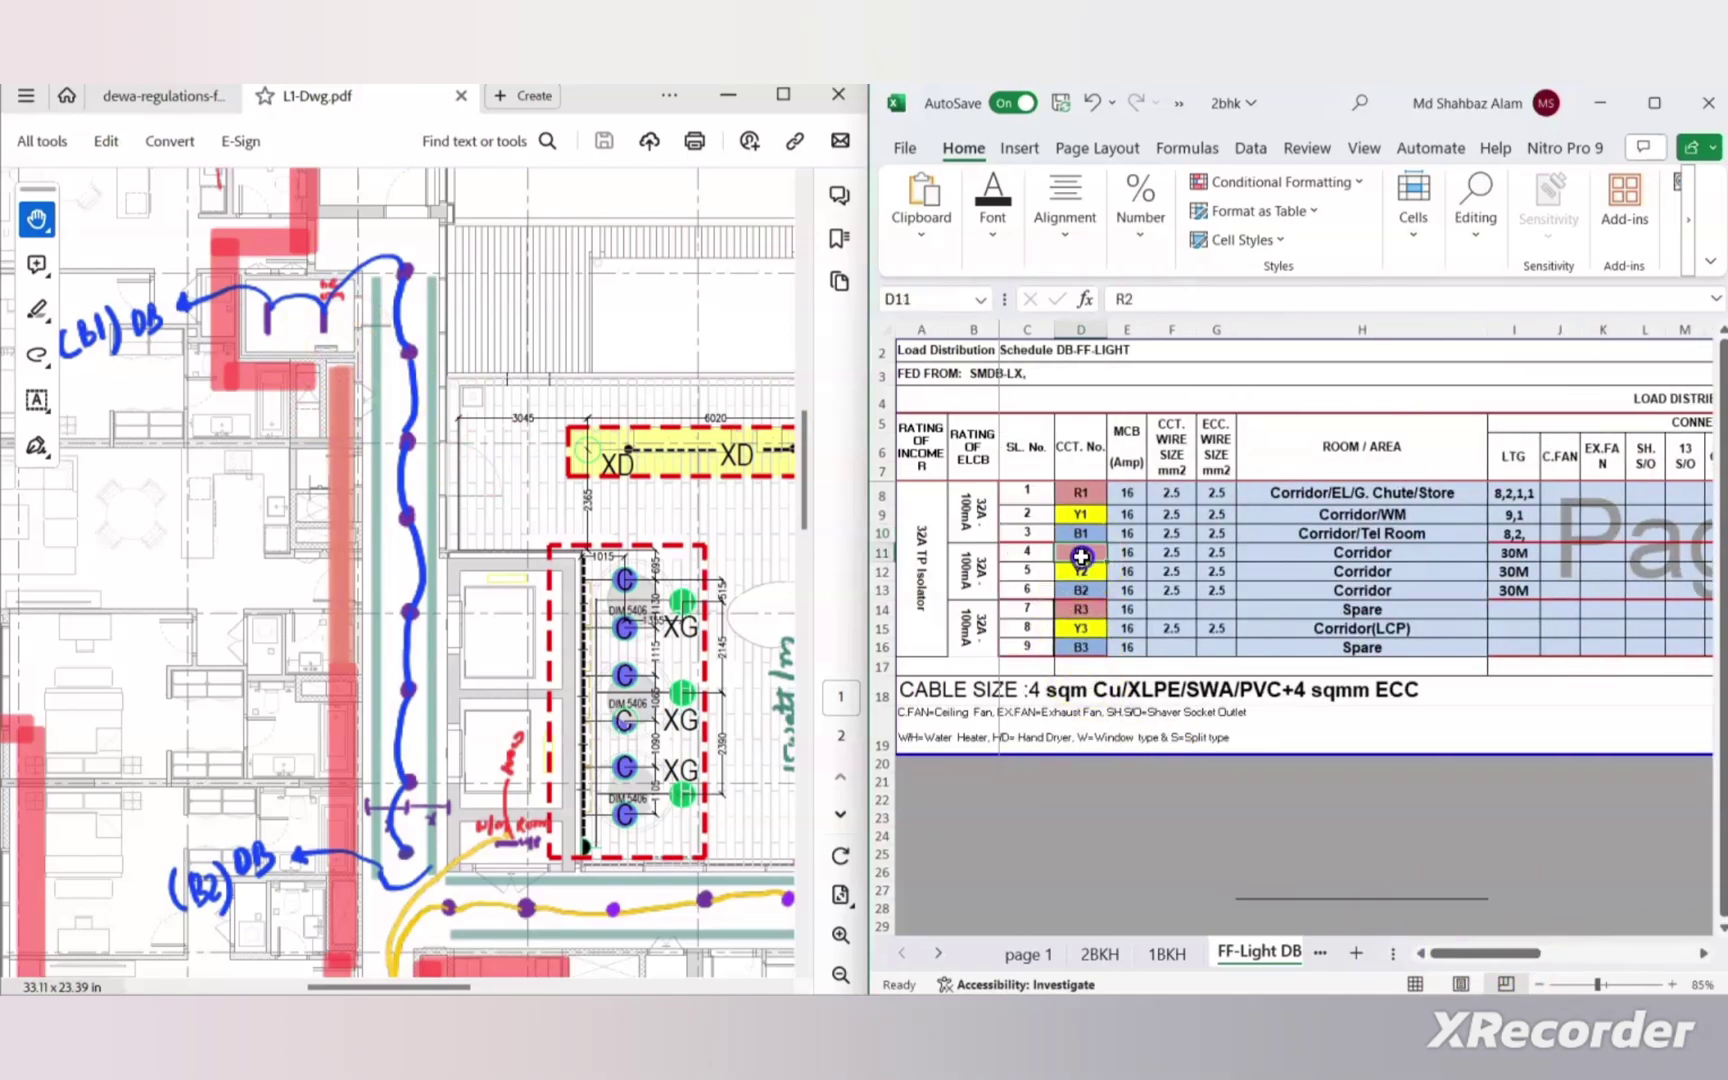
pyautogui.moveTo(565, 521); pyautogui.dragTo(172, 564)
pyautogui.moveTo(425, 409); pyautogui.dragTo(328, 424)
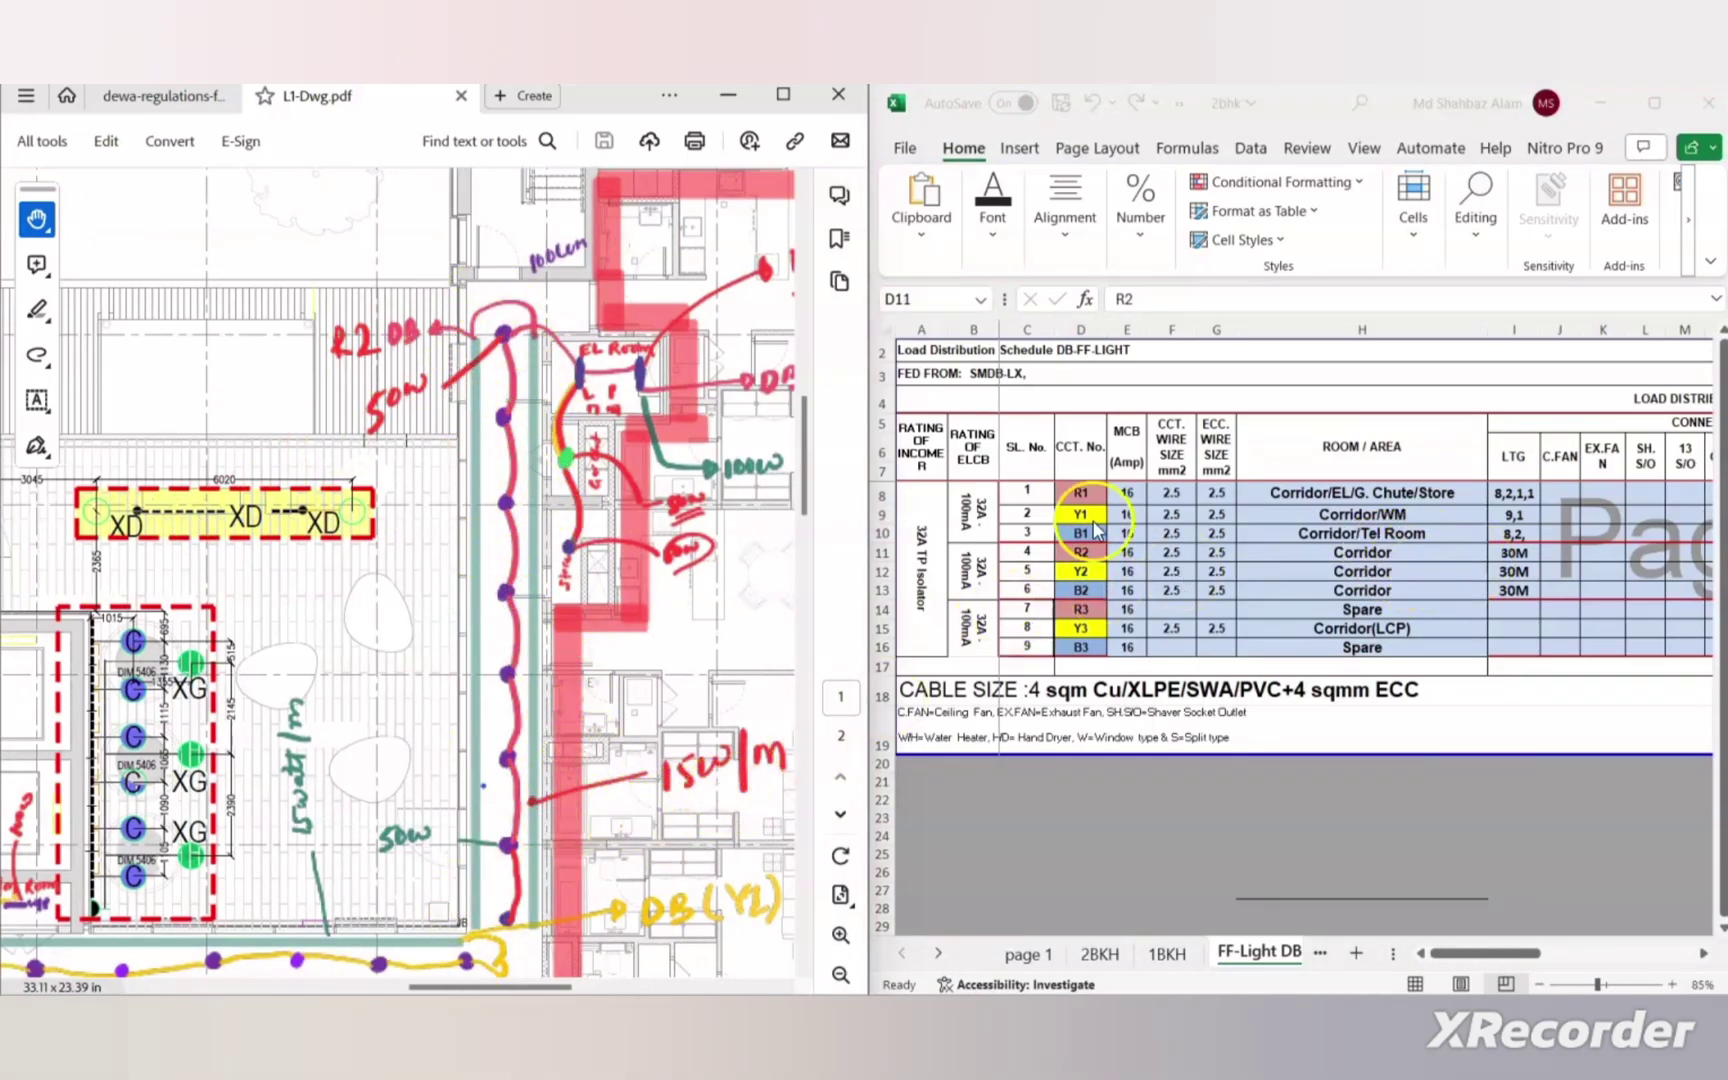
pyautogui.scroll(-1, 494, 335)
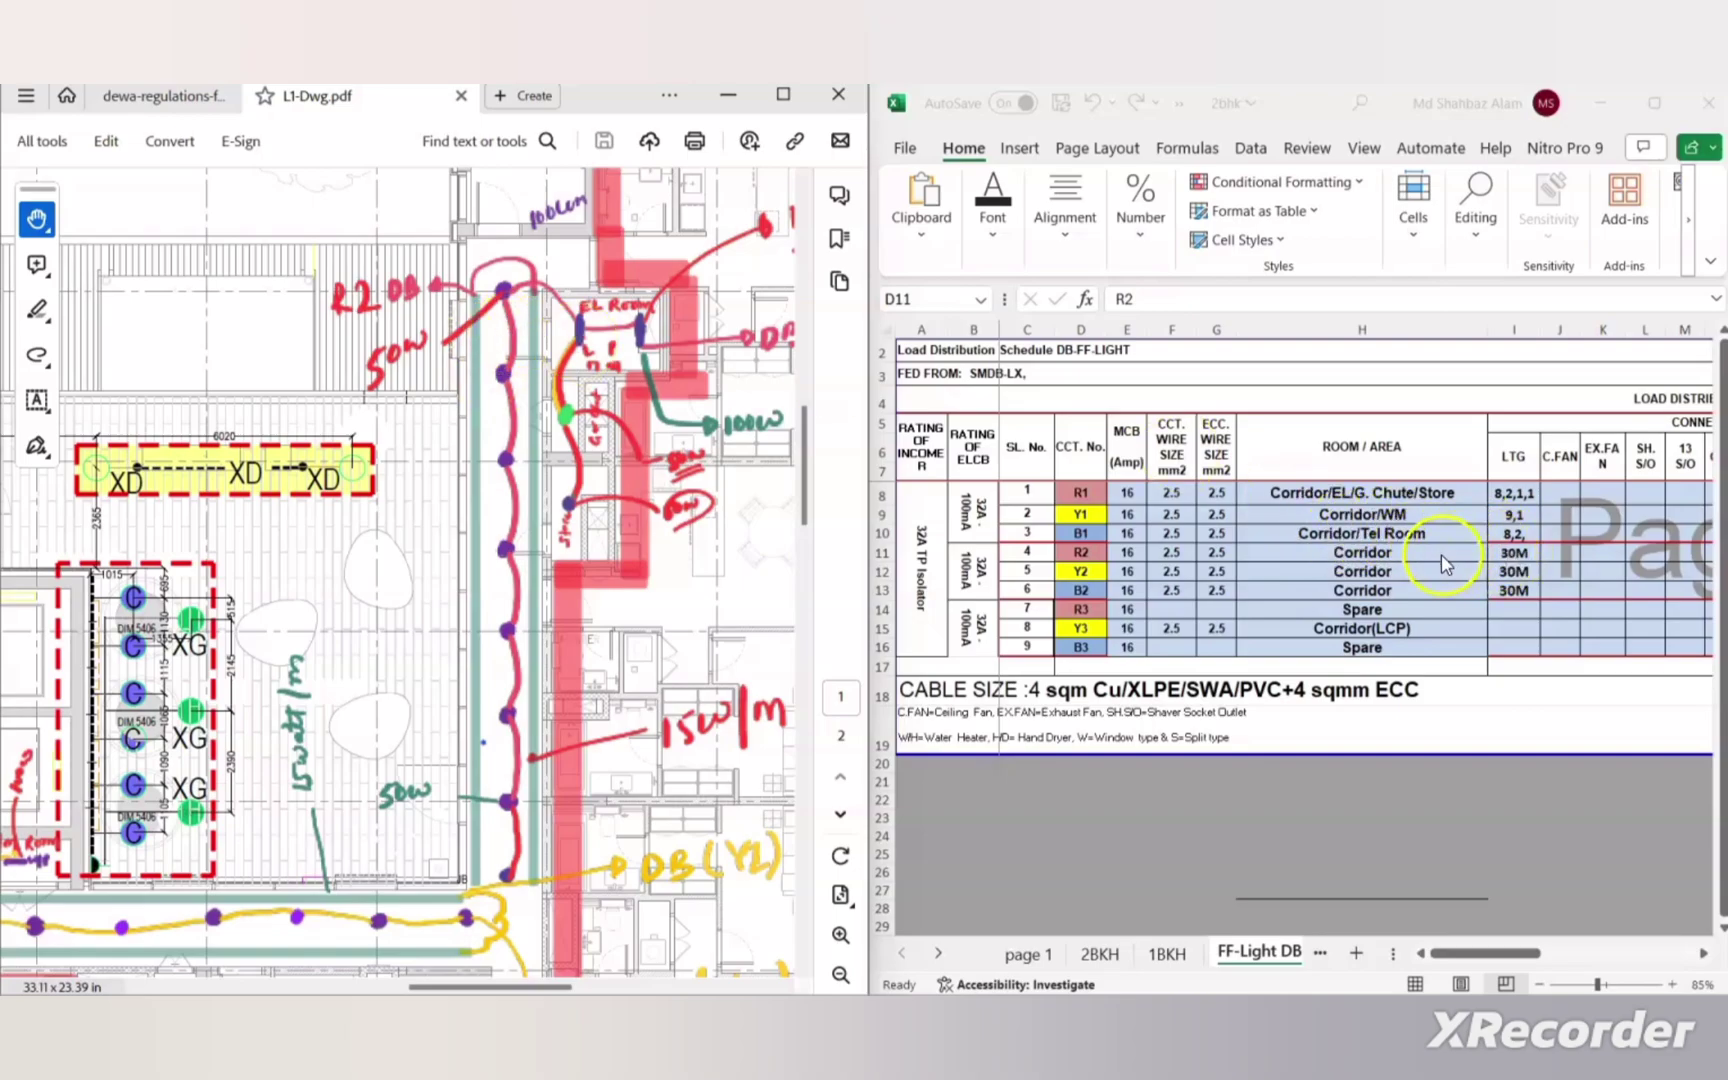
pyautogui.click(1518, 551)
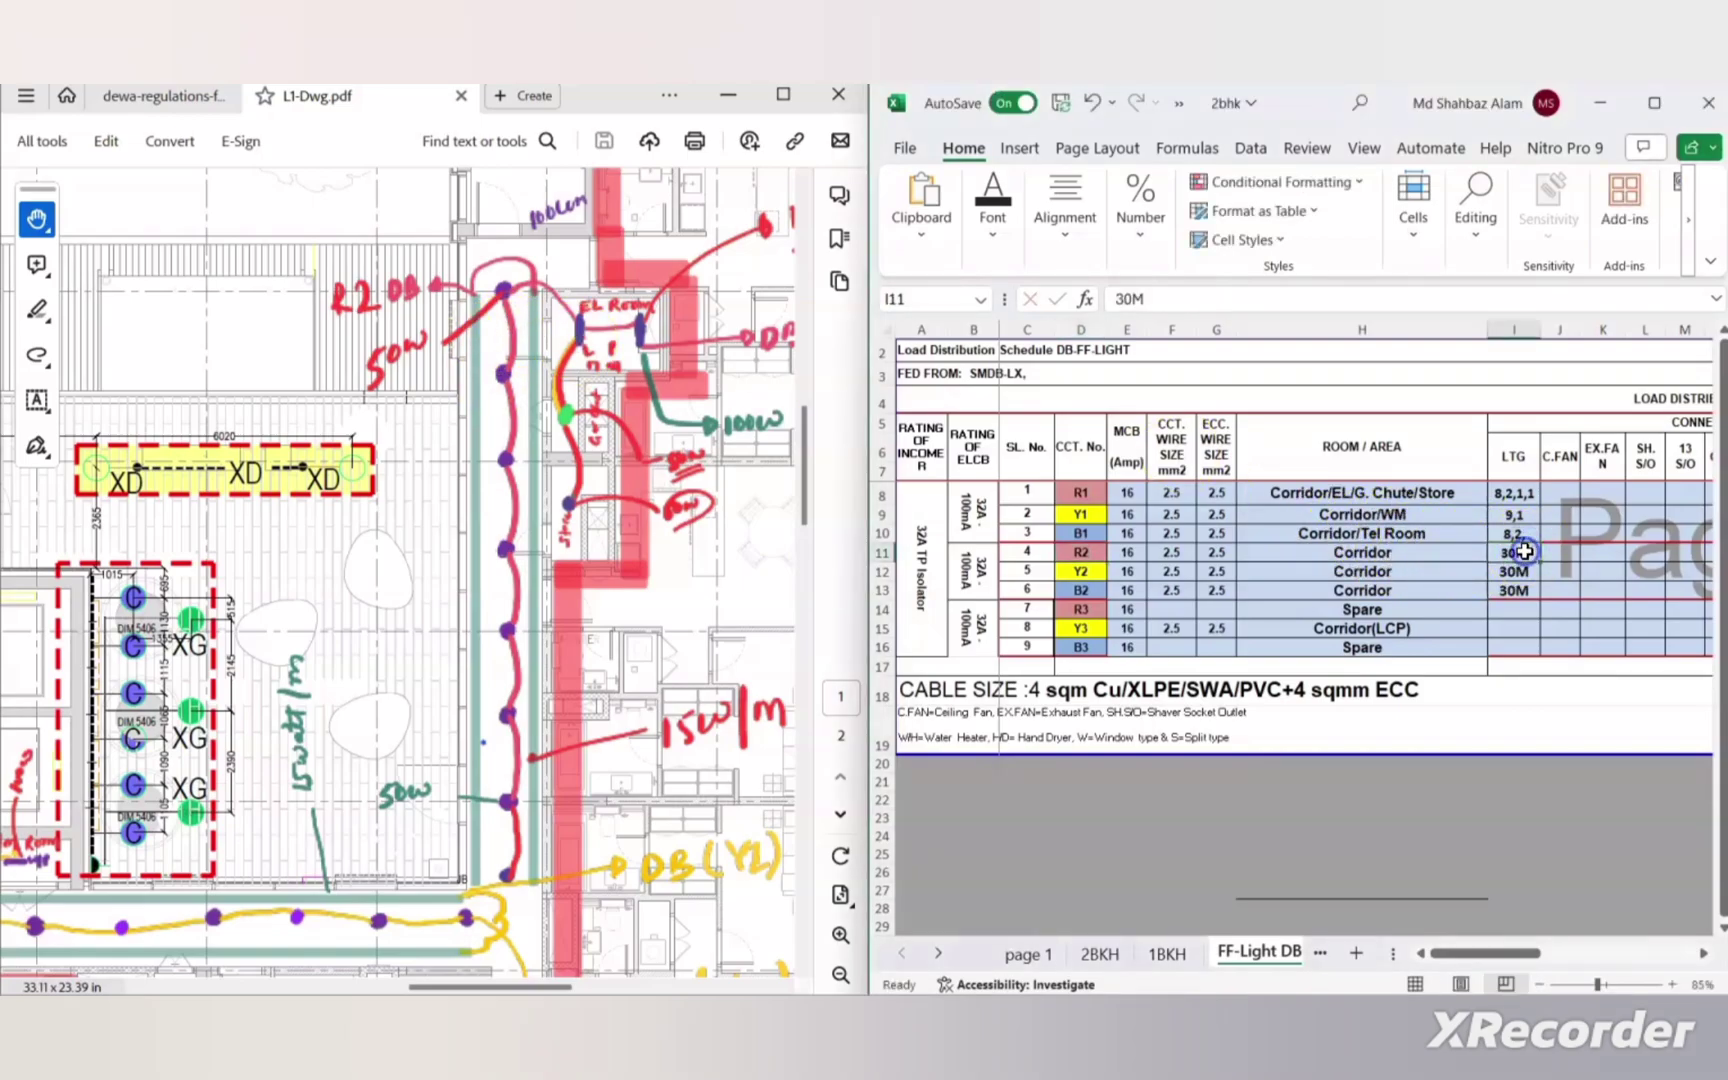
pyautogui.press('Right')
pyautogui.press('Right')
pyautogui.press('Right')
pyautogui.press('Right')
pyautogui.press('Right')
pyautogui.press('Right')
pyautogui.press('Right')
pyautogui.press('Right')
pyautogui.press('Right')
pyautogui.press('Right')
pyautogui.press('Right')
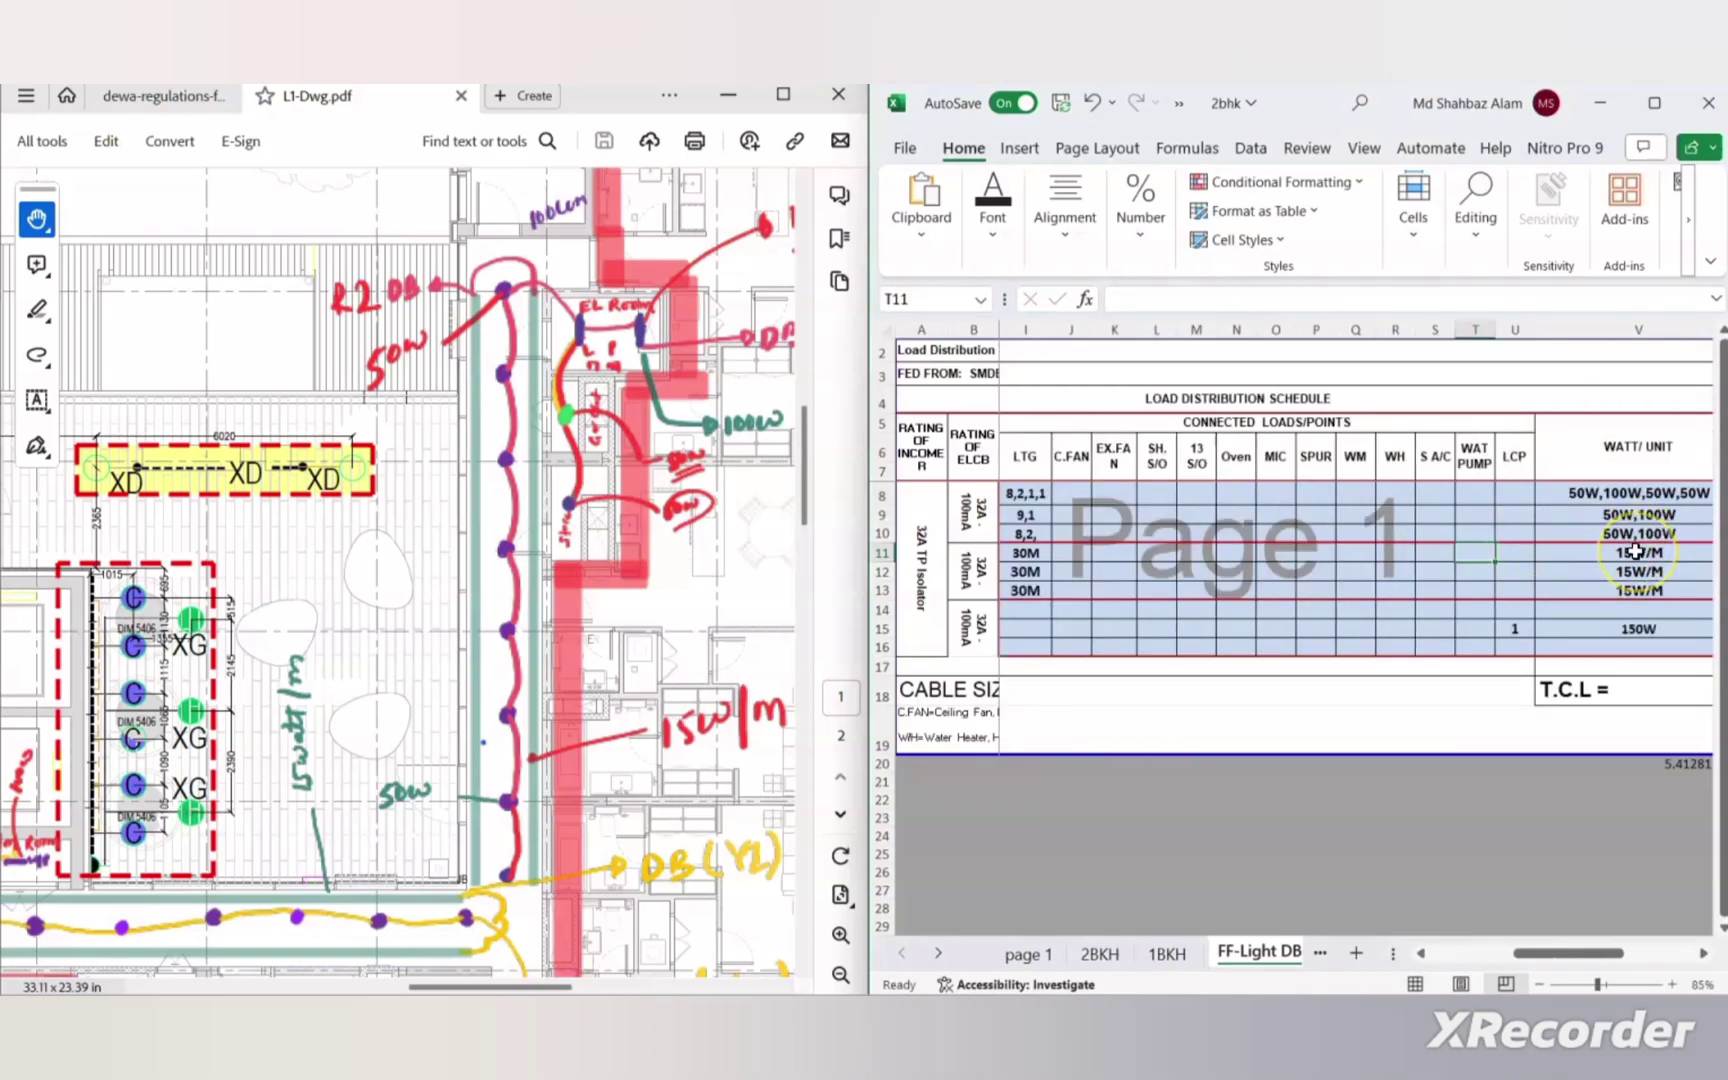
pyautogui.press('Left')
pyautogui.press('Left')
pyautogui.press('Left')
pyautogui.press('Left')
pyautogui.press('Left')
pyautogui.press('Left')
pyautogui.press('Left')
pyautogui.press('Left')
pyautogui.press('Left')
pyautogui.press('Left')
pyautogui.press('Left')
pyautogui.press('Left')
pyautogui.press('Left')
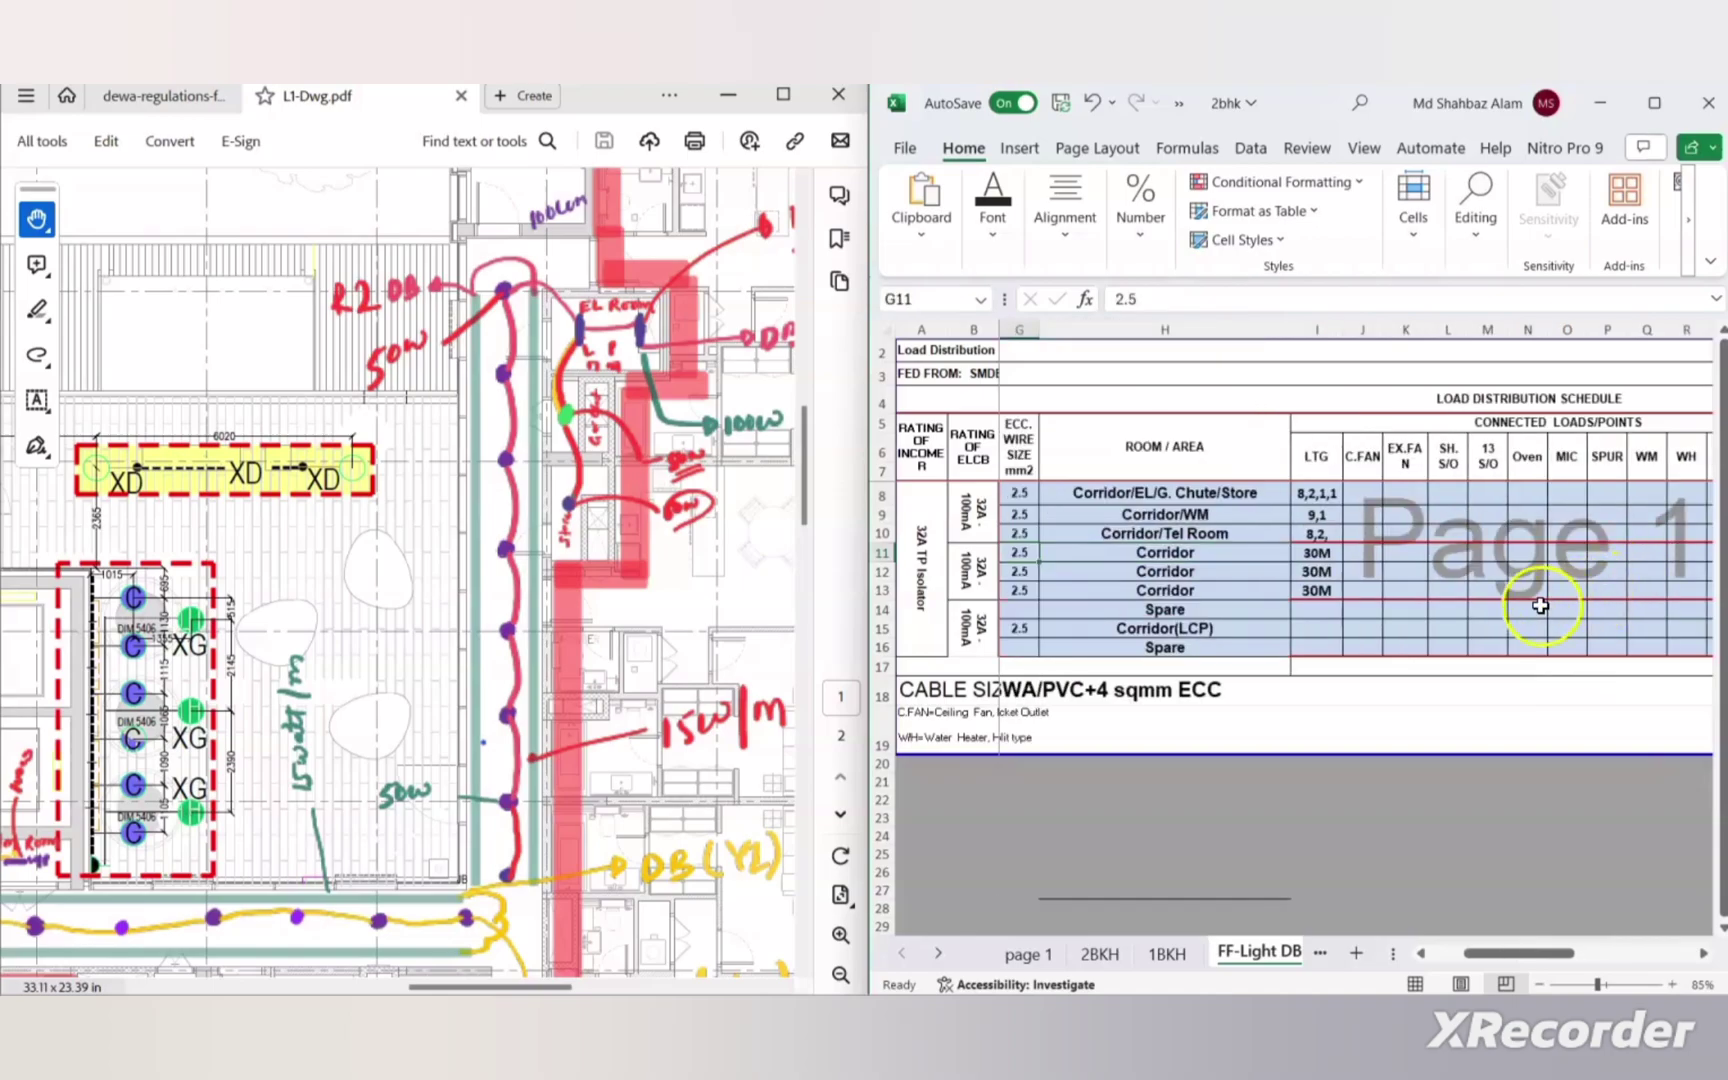
pyautogui.press('Left')
pyautogui.press('Left')
pyautogui.press('Left')
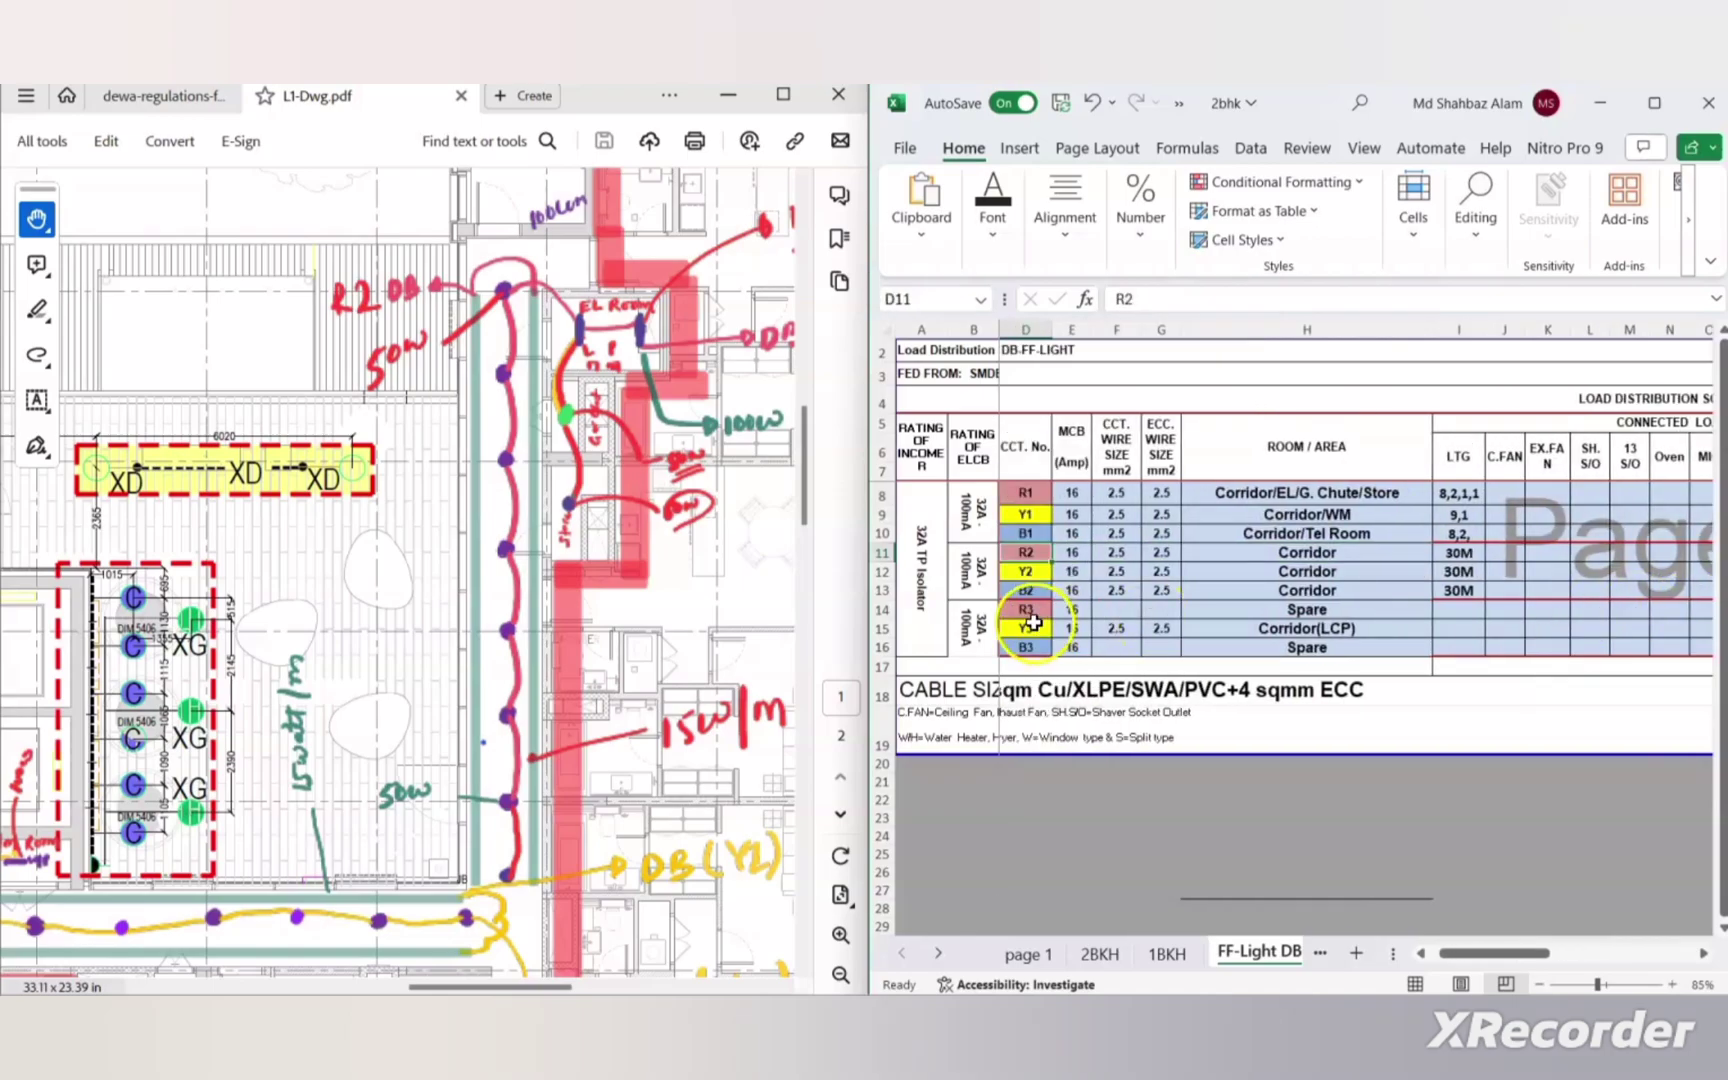
# Review circuit B2's row through to the connected-load columns, and inspect the phase R load formula of circuit R1.
pyautogui.click(1326, 589)
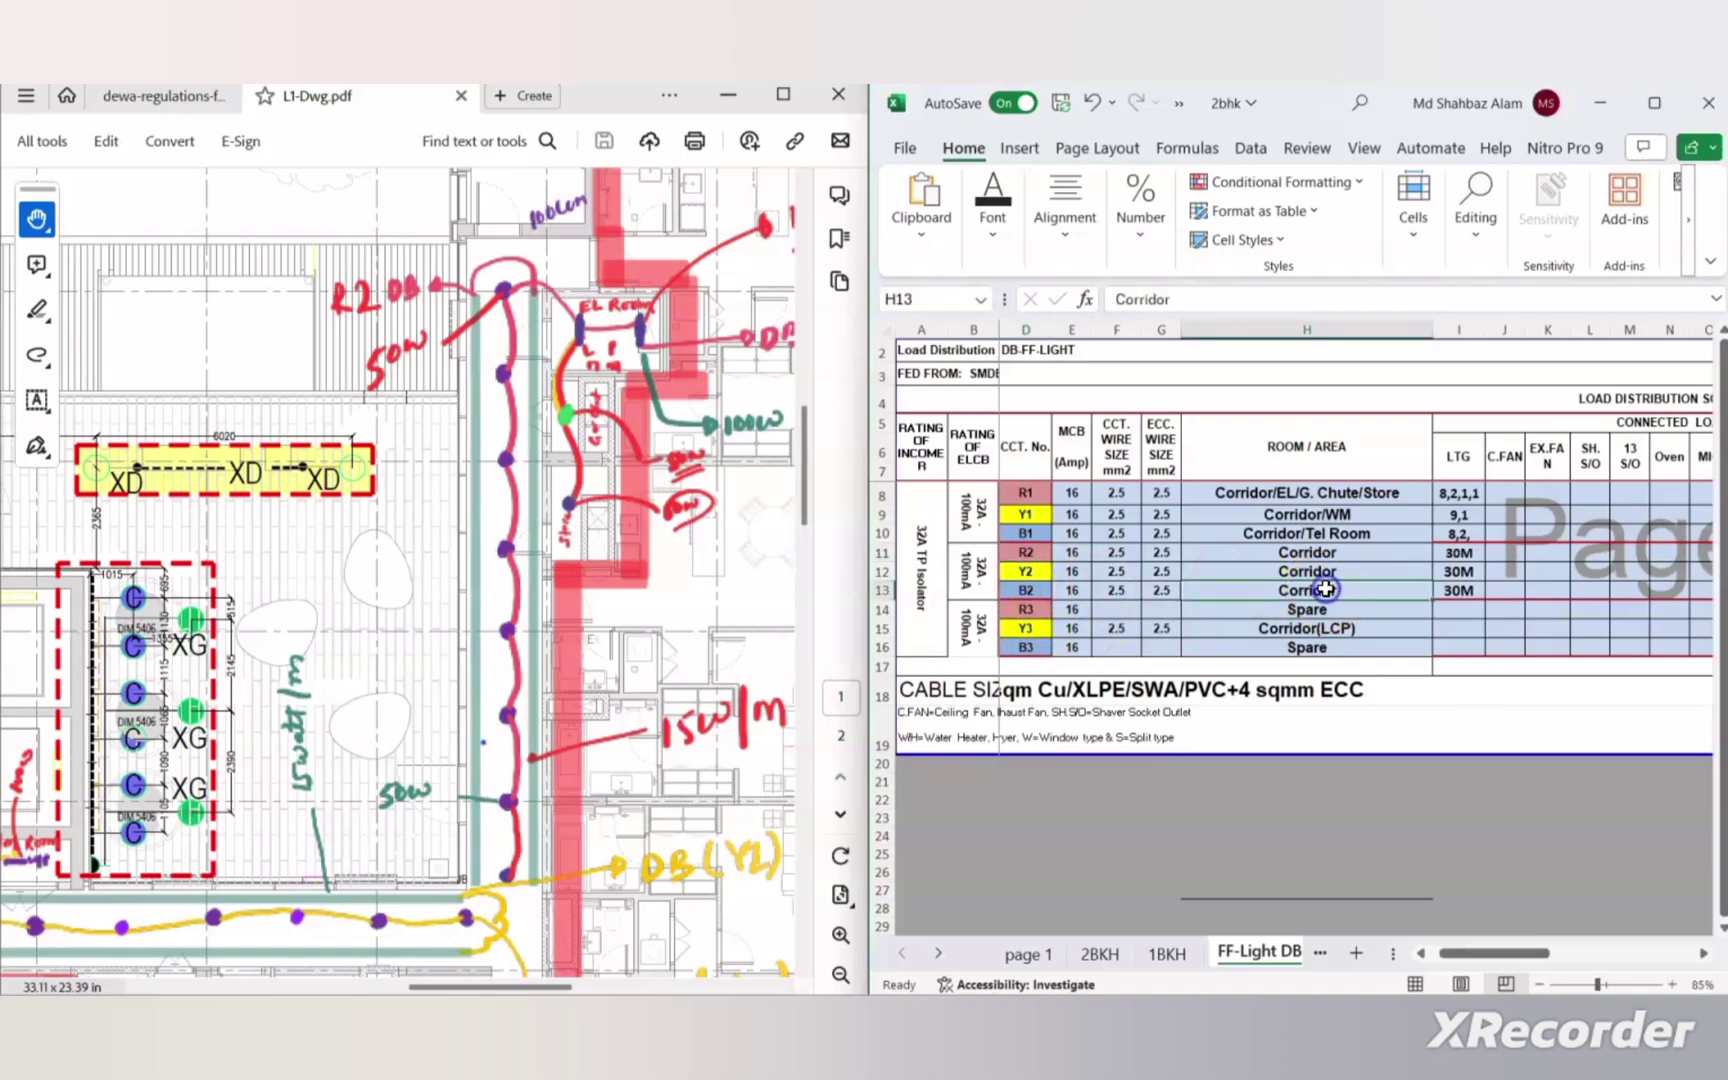
pyautogui.press('Right')
pyautogui.press('Right')
pyautogui.press('Right')
pyautogui.press('Right')
pyautogui.press('Right')
pyautogui.press('Right')
pyautogui.press('Right')
pyautogui.press('Right')
pyautogui.press('Right')
pyautogui.press('Right')
pyautogui.press('Right')
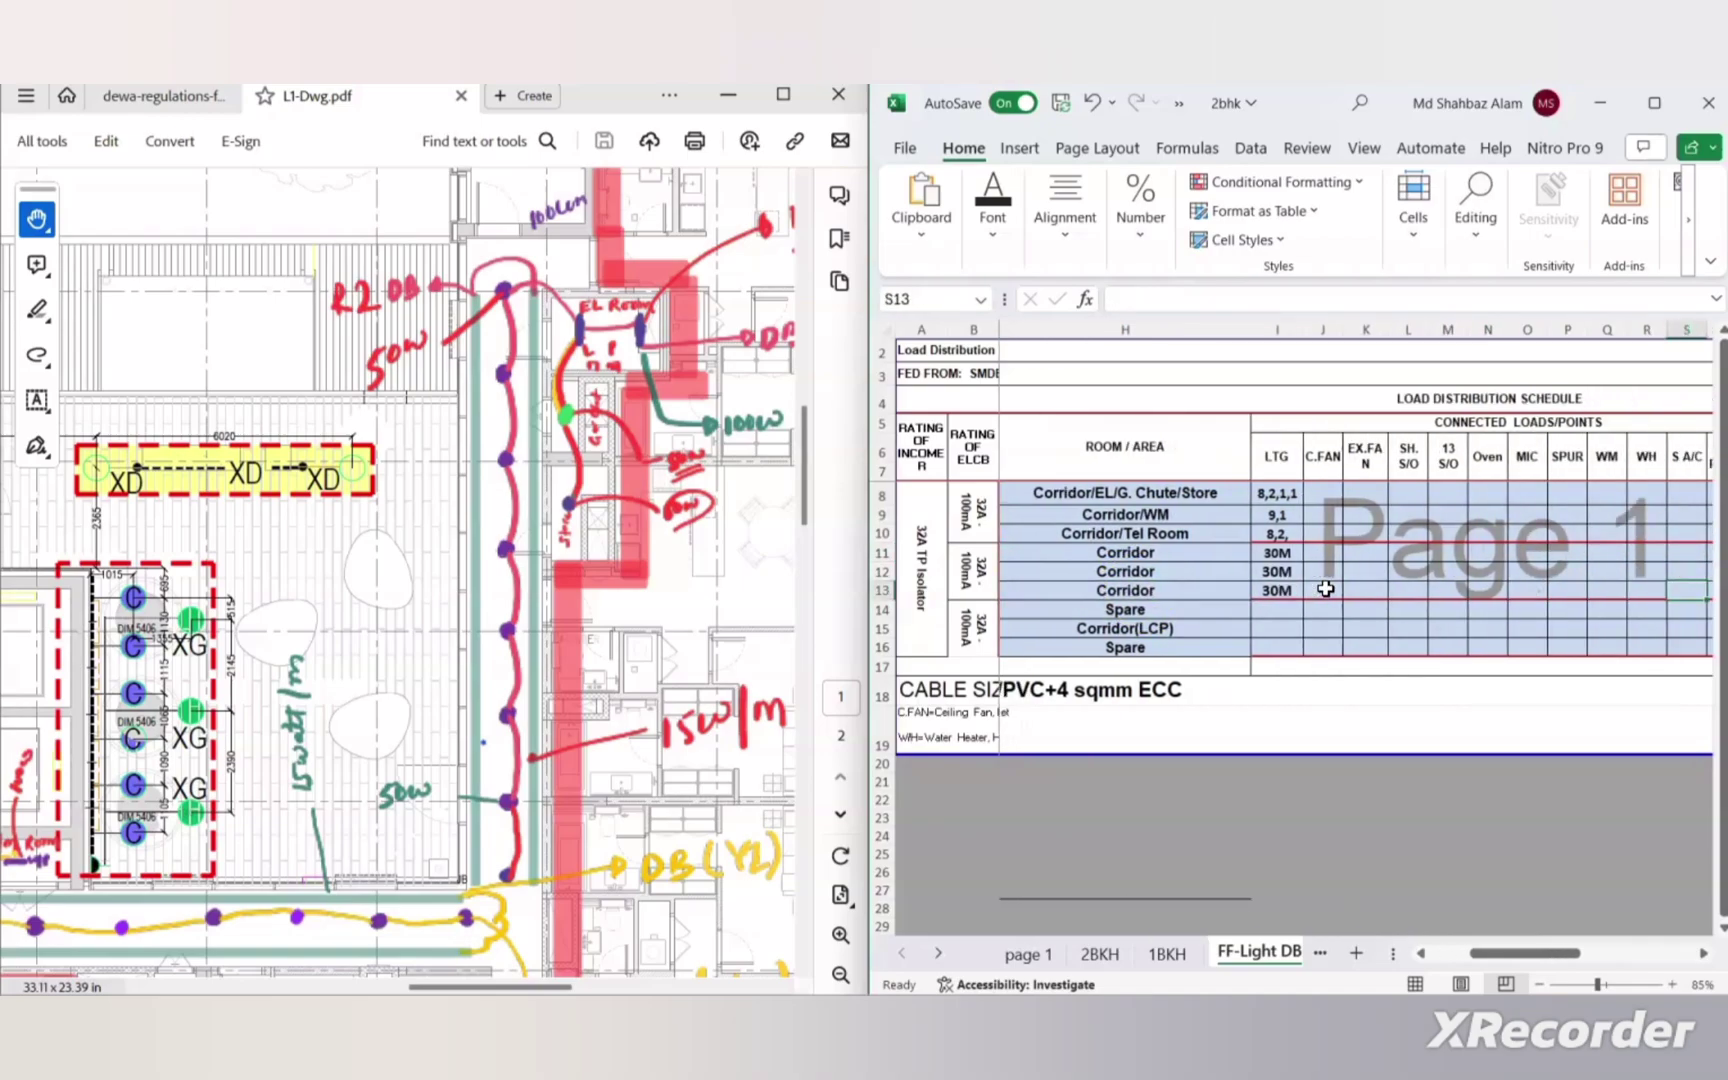
pyautogui.press('Right')
pyautogui.press('Right')
pyautogui.press('Right')
pyautogui.press('Right')
pyautogui.press('Right')
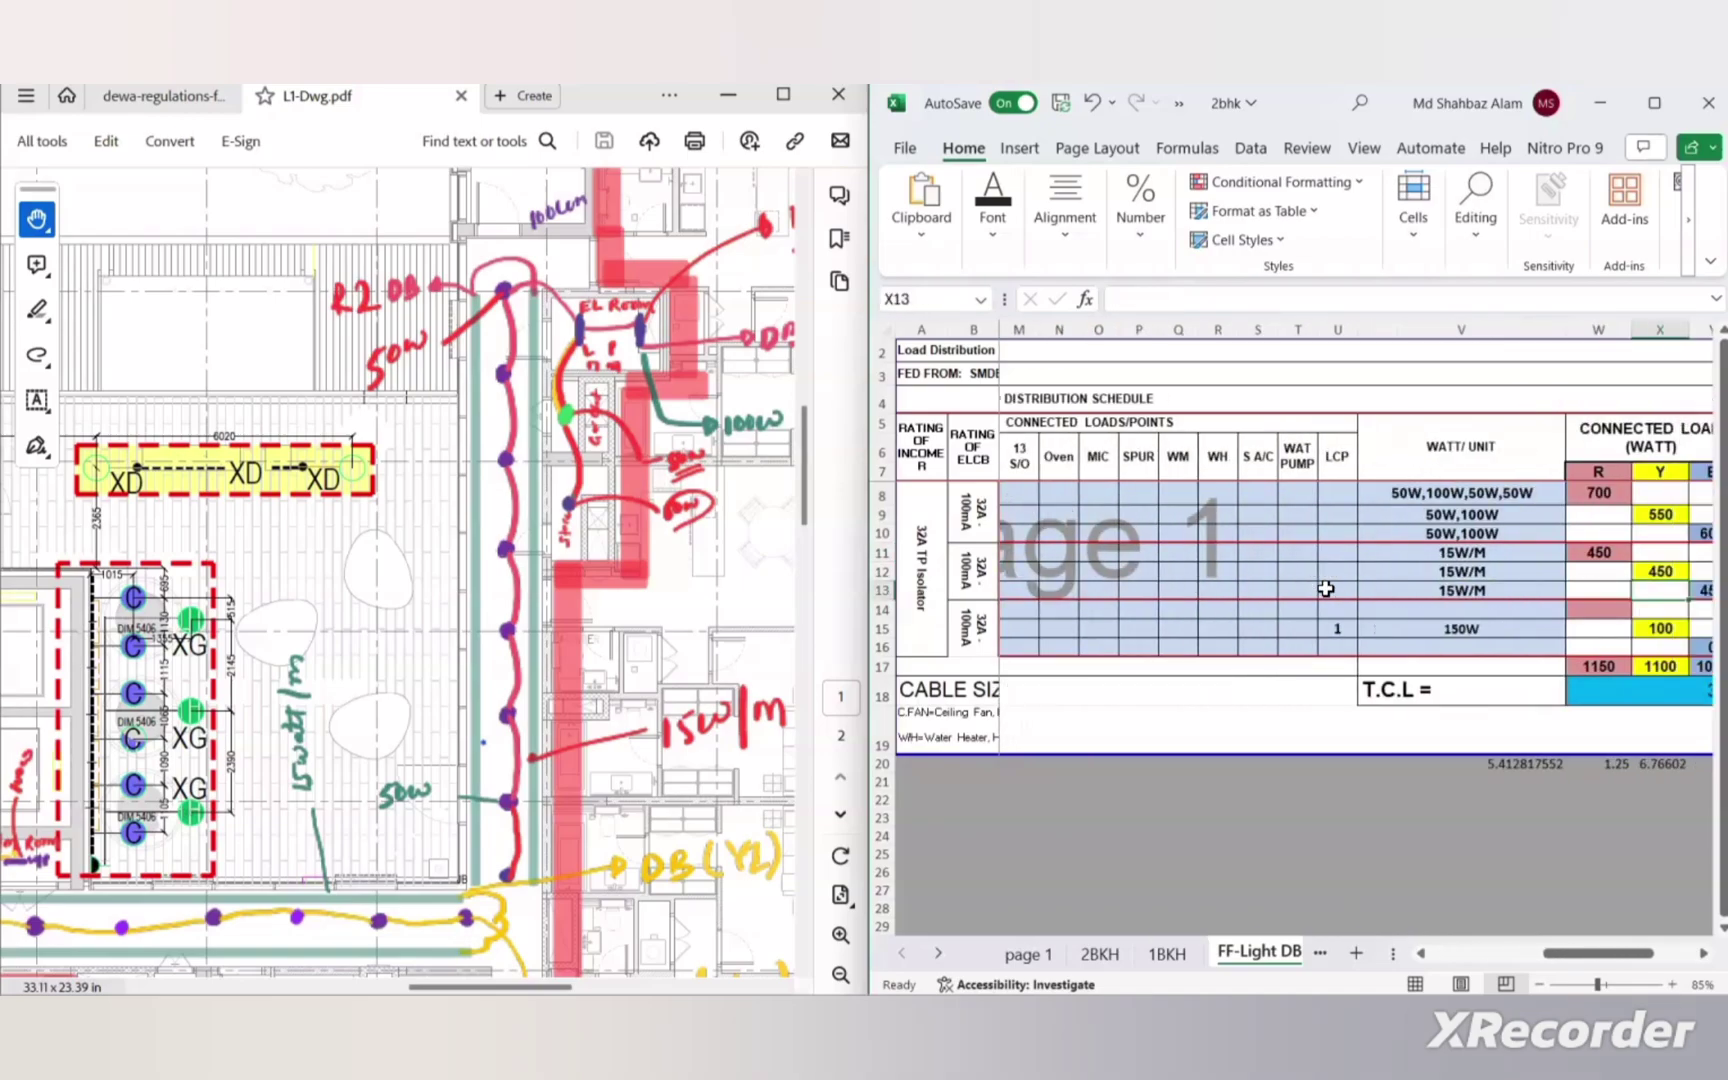
pyautogui.press('Right')
pyautogui.press('Right')
pyautogui.press('Right')
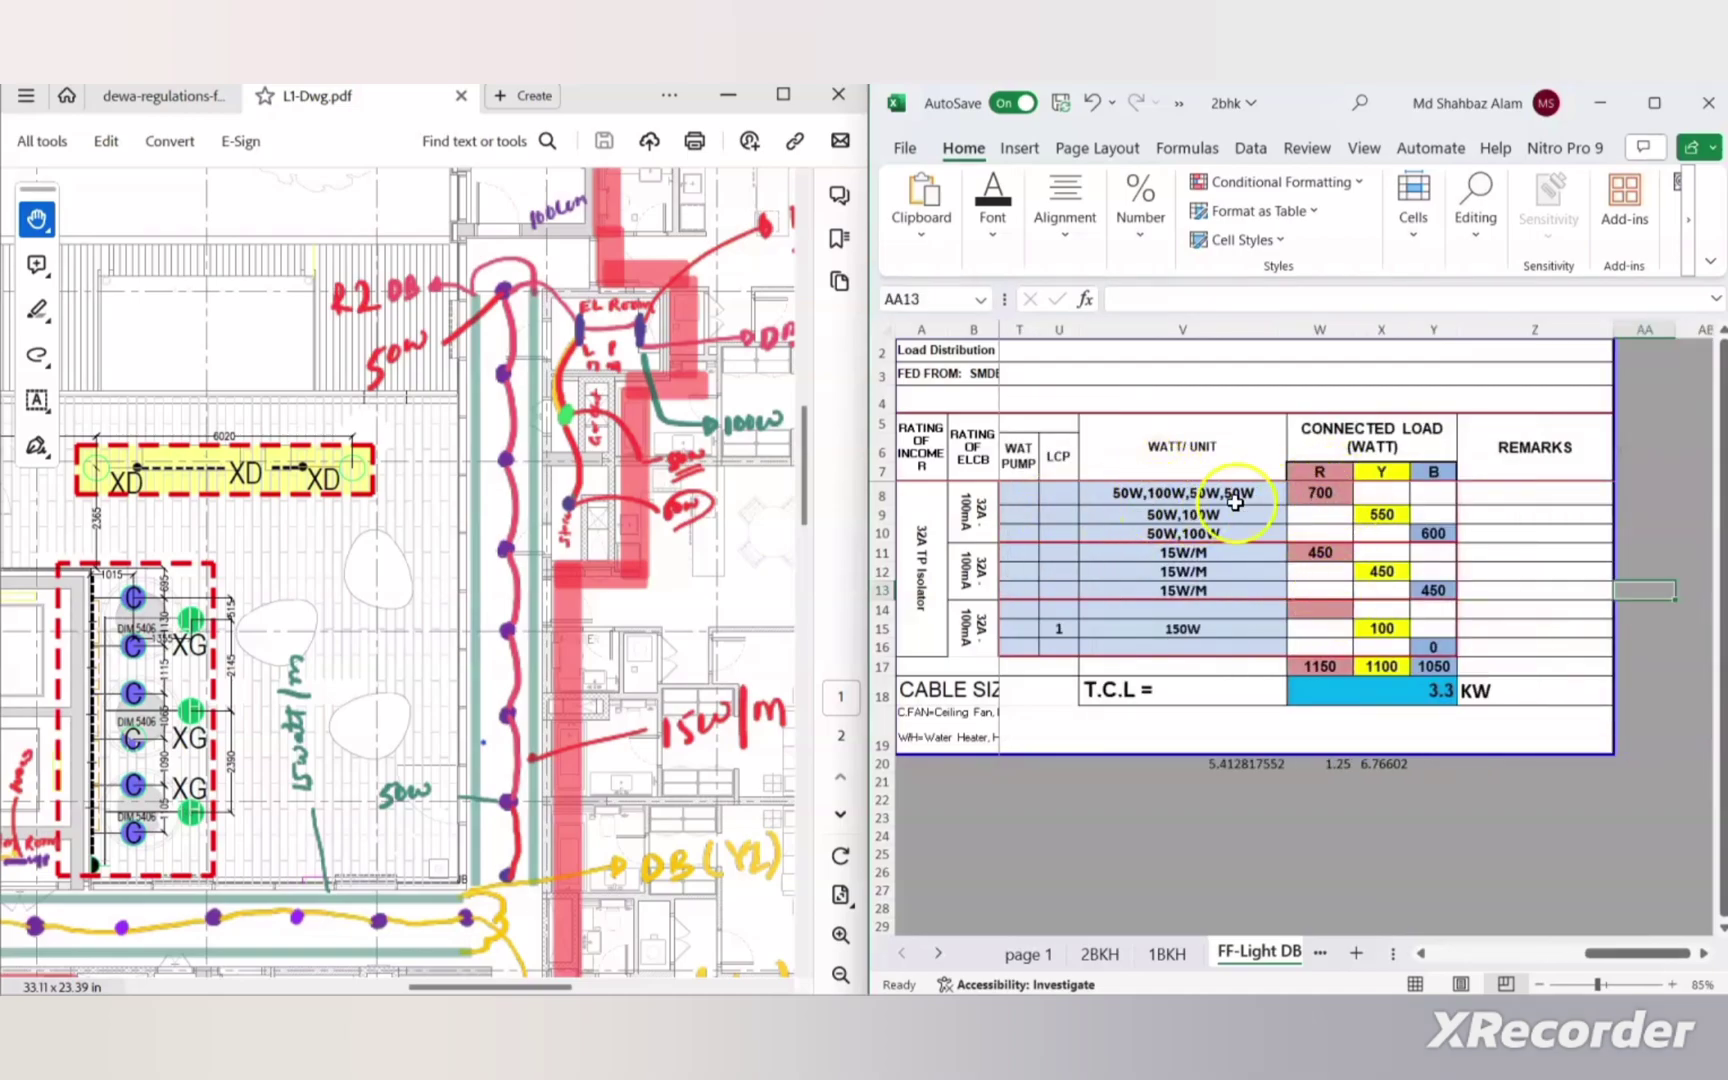
pyautogui.click(1322, 495)
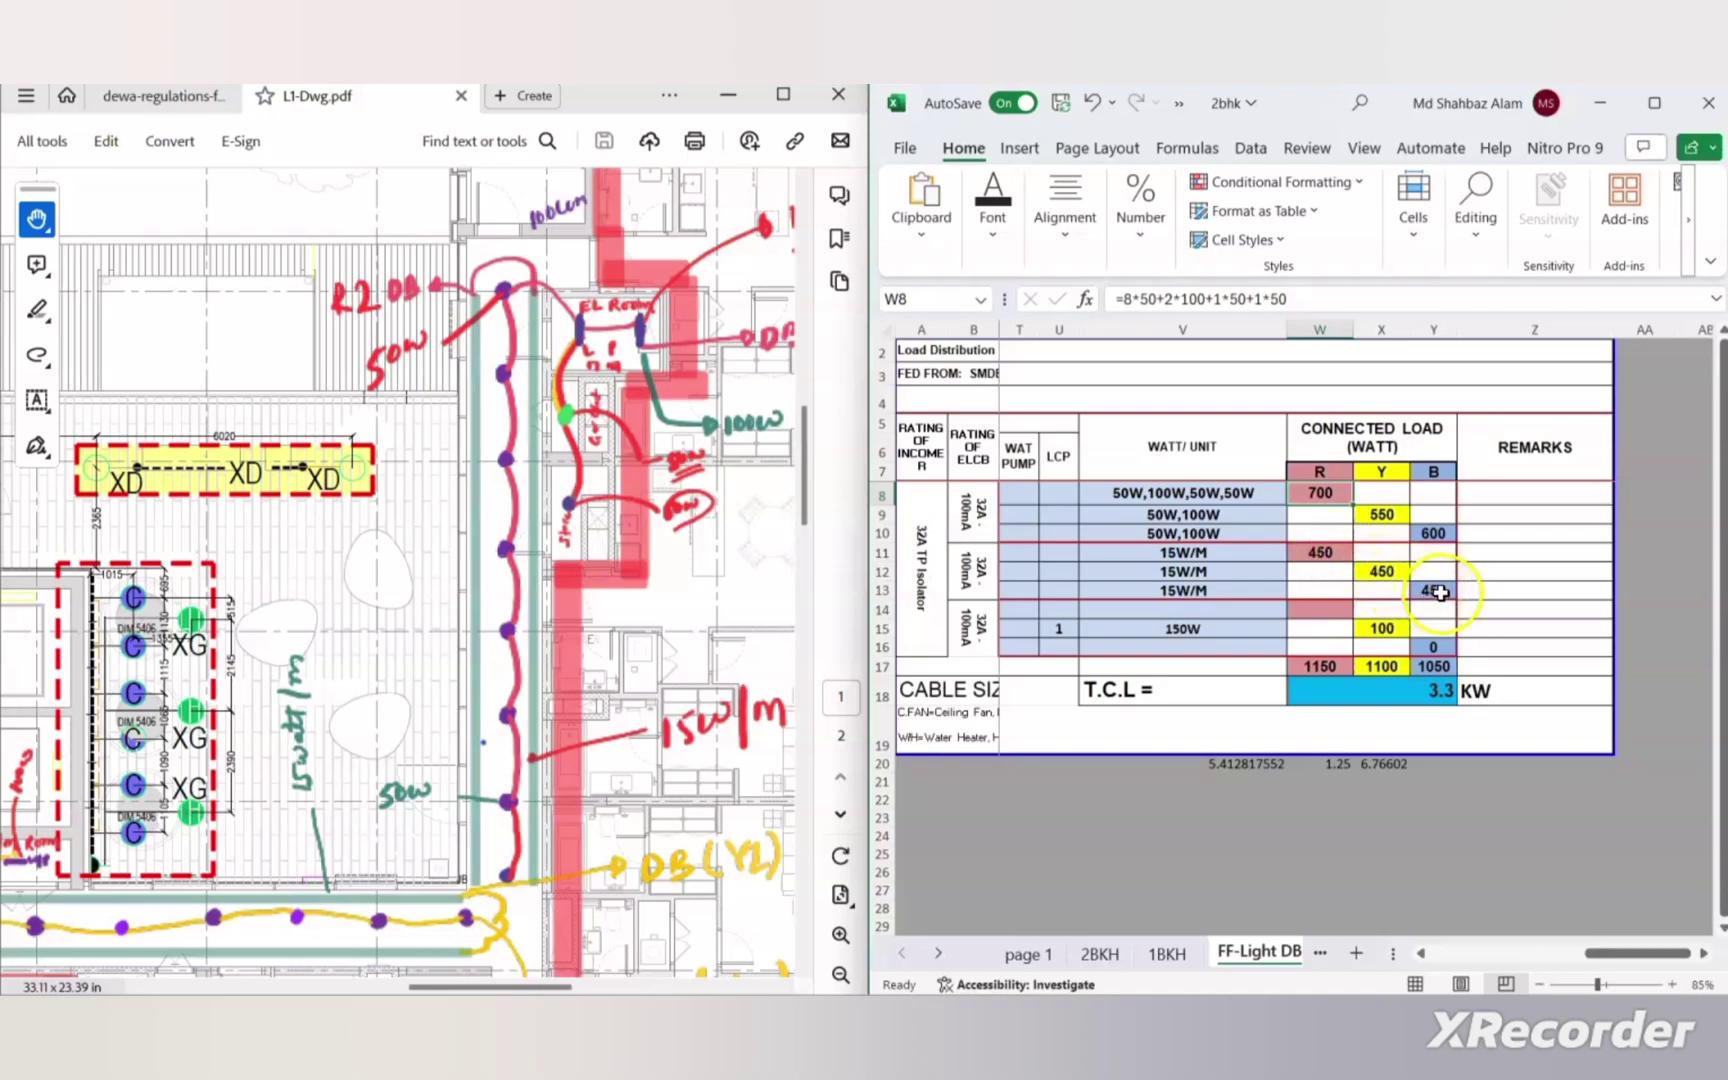
# Set the phase Y connected load of the Corridor(LCP) circuit Y3 to 150 W.
pyautogui.scroll(-1, 1443, 592)
pyautogui.click(1378, 578)
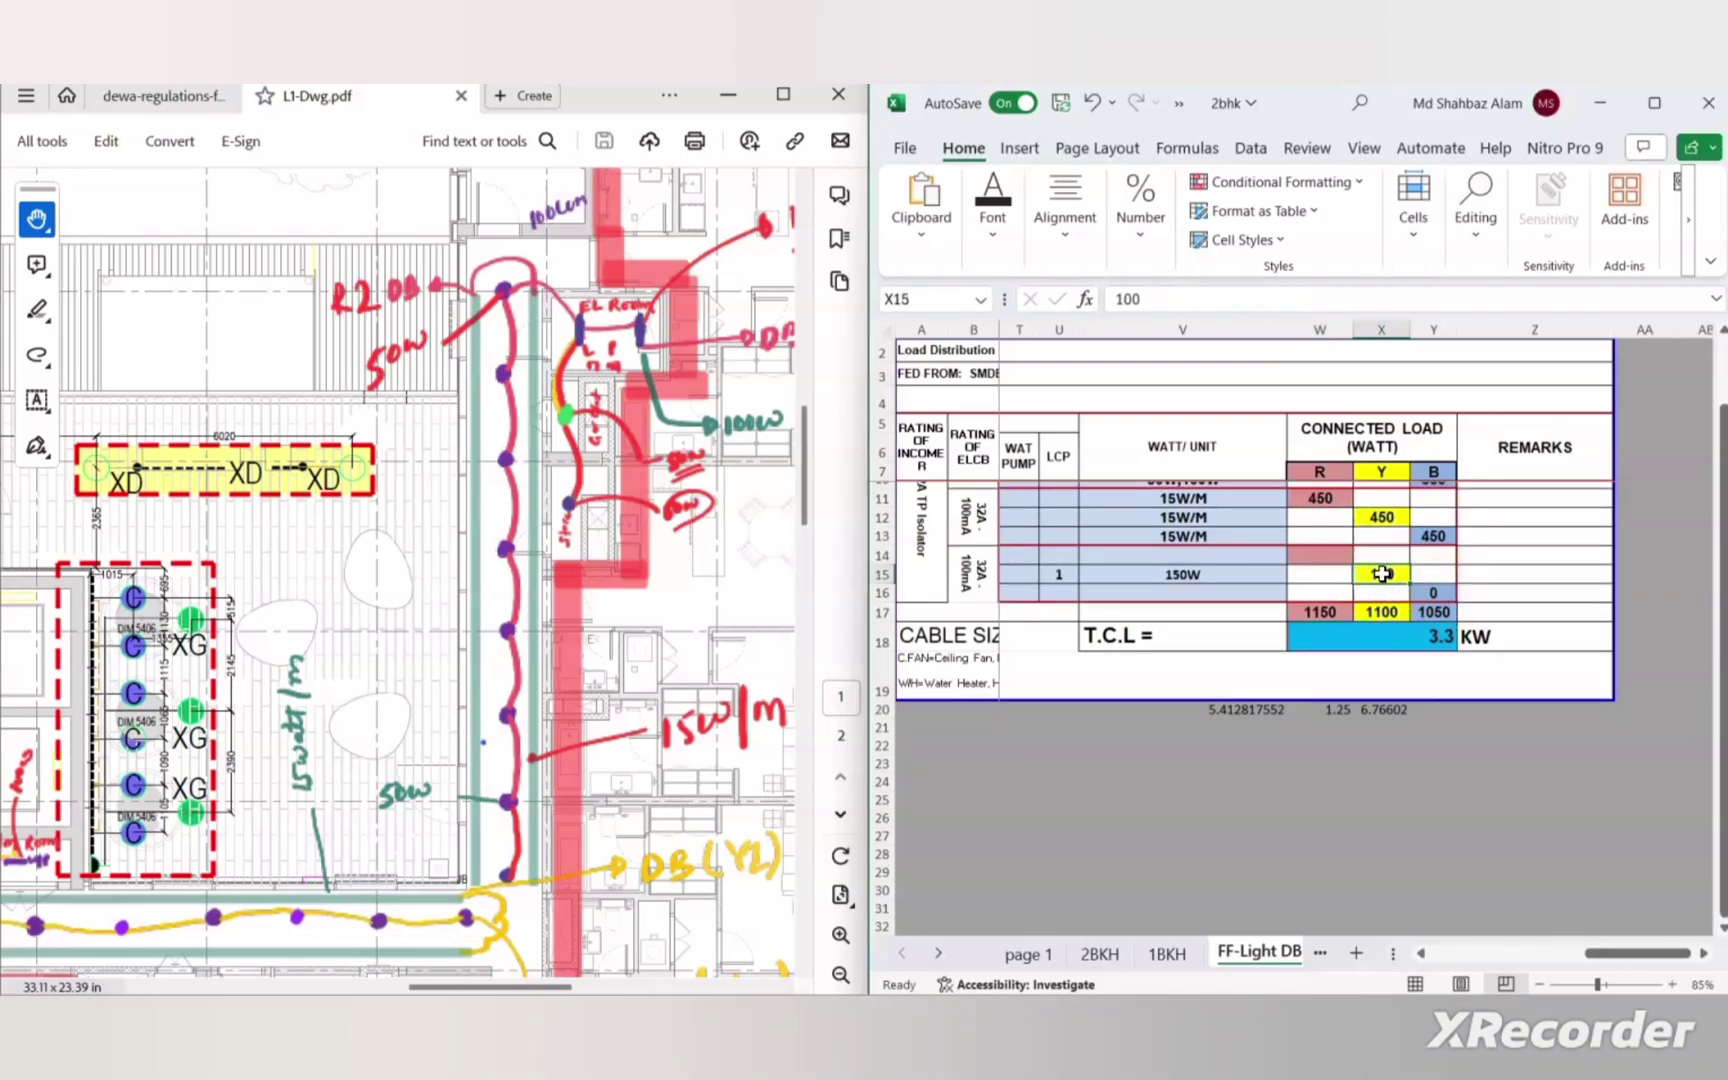
pyautogui.write('1')
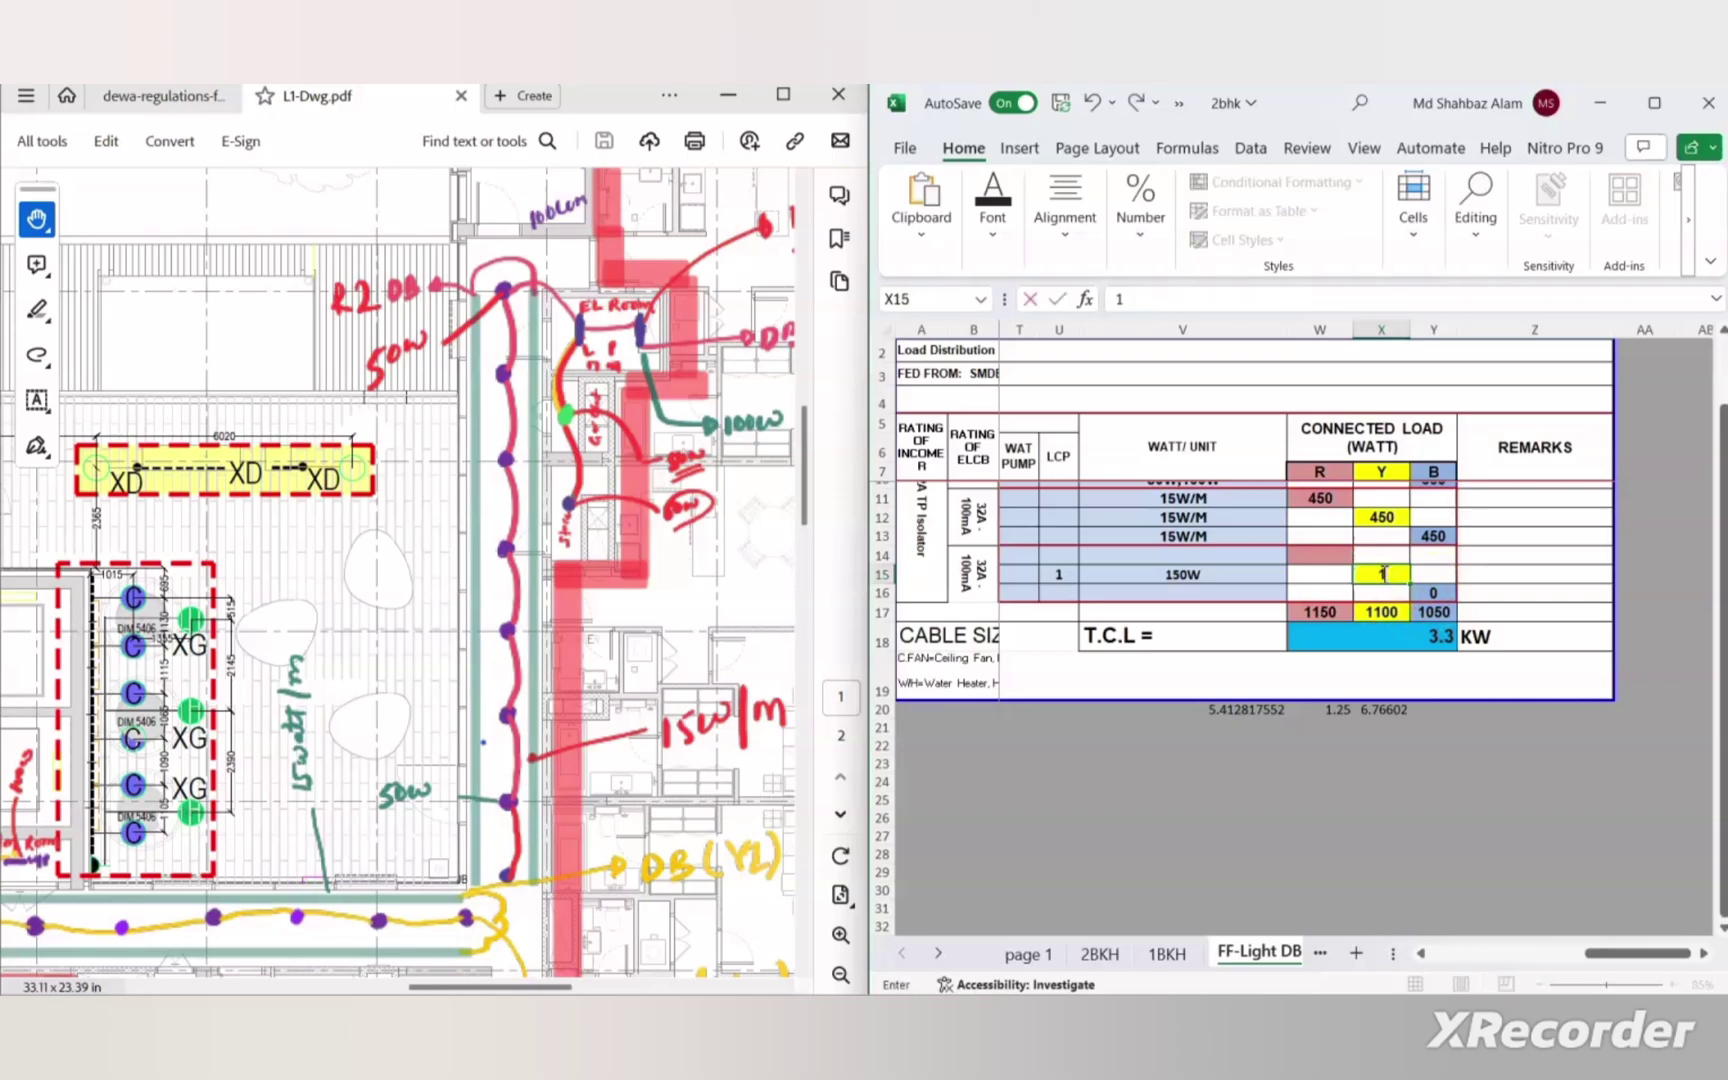
pyautogui.click(1235, 578)
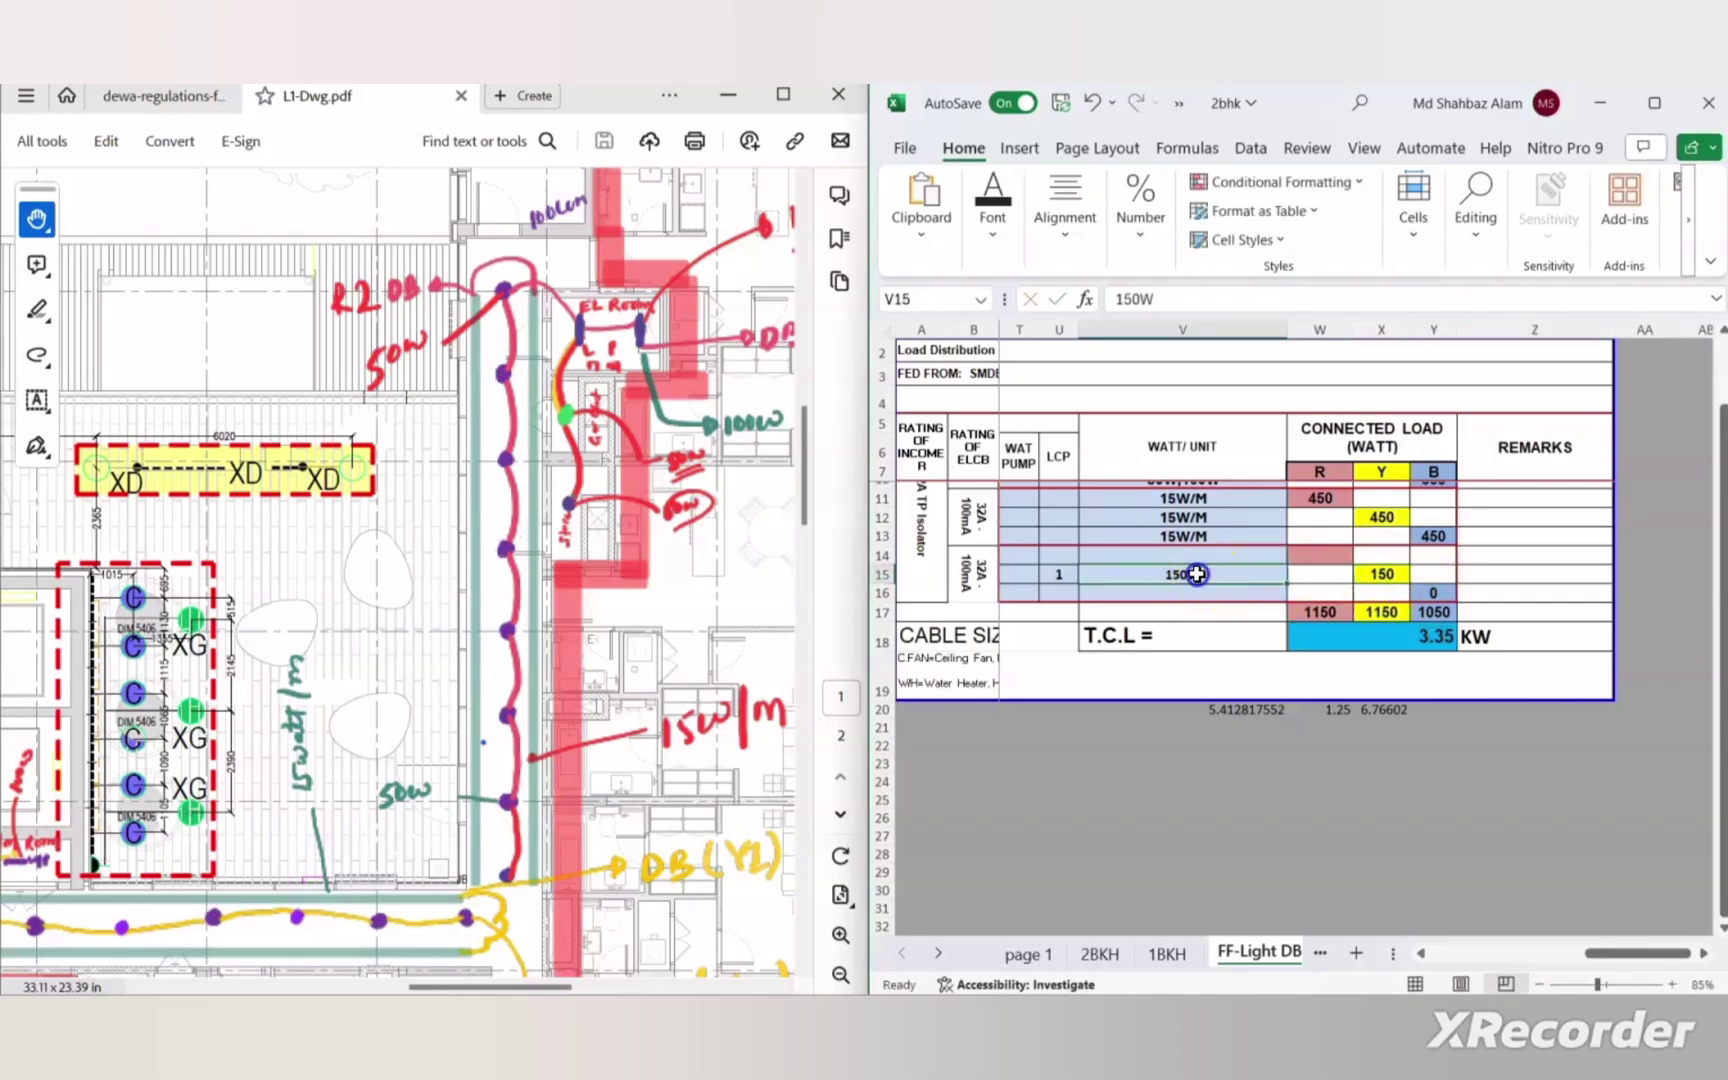
# Check the LCP quantity and the other connected-point columns in the row of circuit Y3.
pyautogui.press('Left')
pyautogui.press('Left')
pyautogui.press('Left')
pyautogui.press('Left')
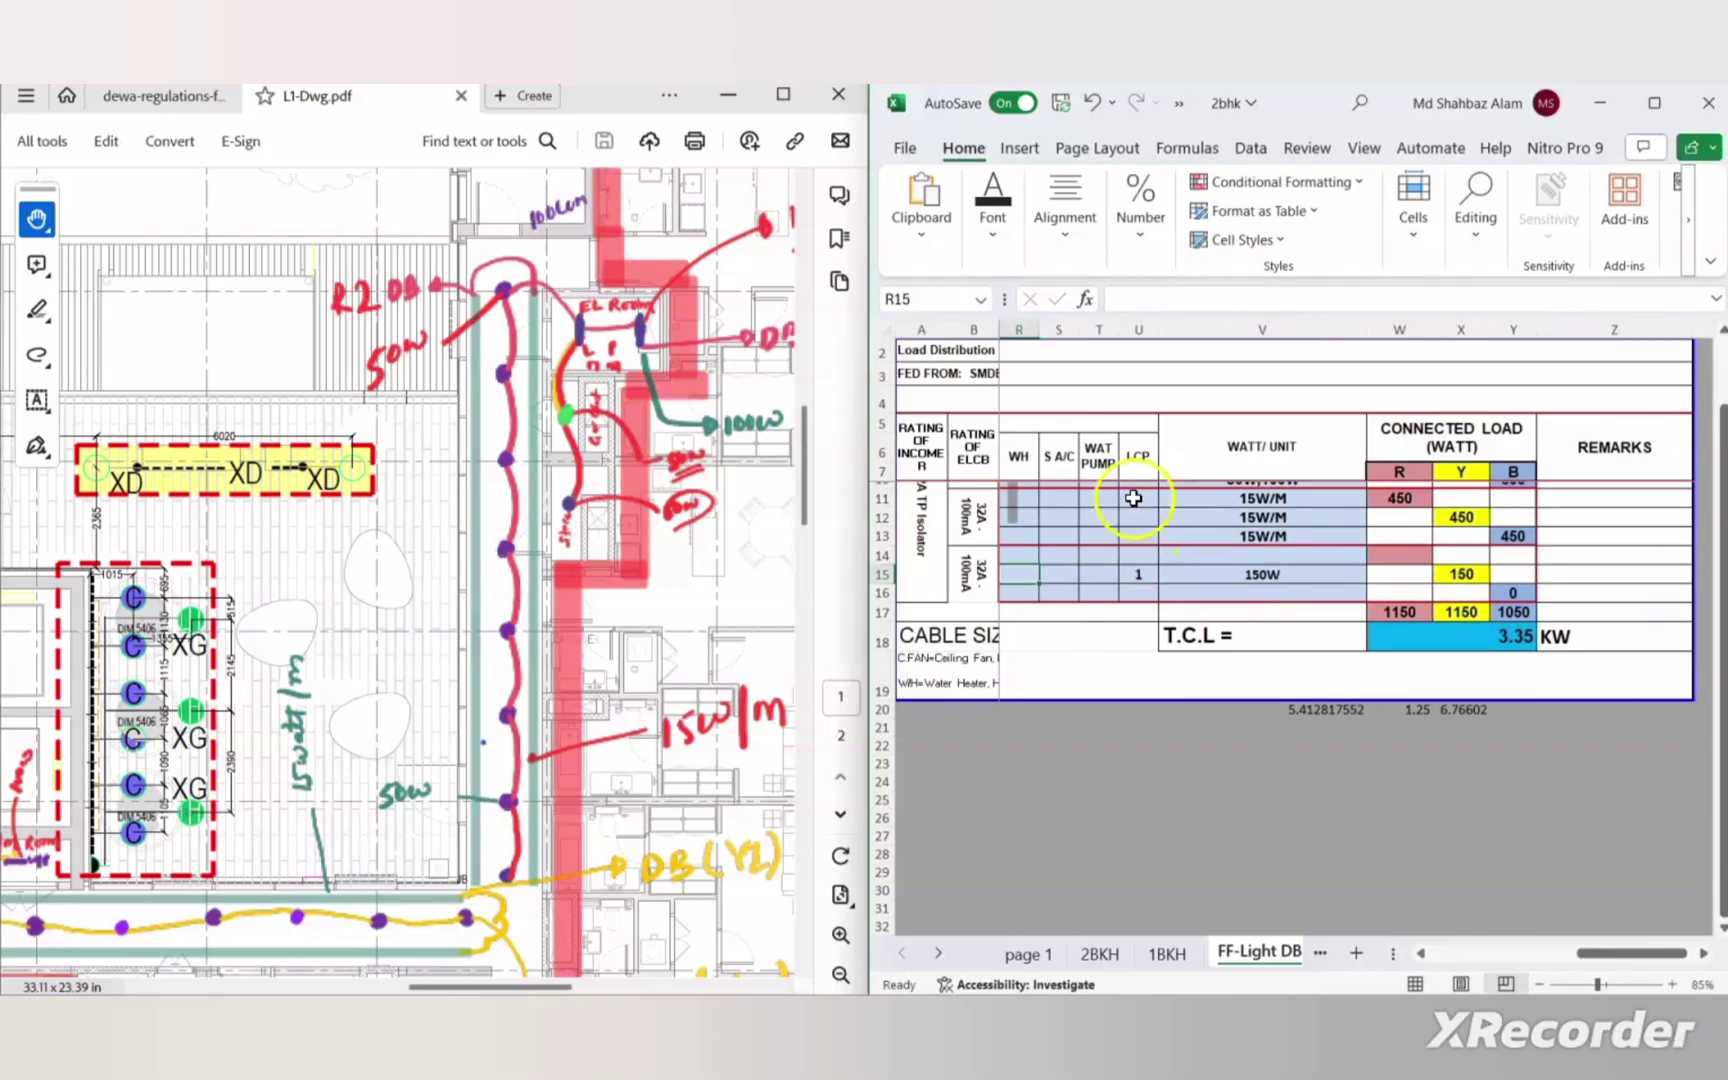
pyautogui.click(1140, 579)
pyautogui.write('1')
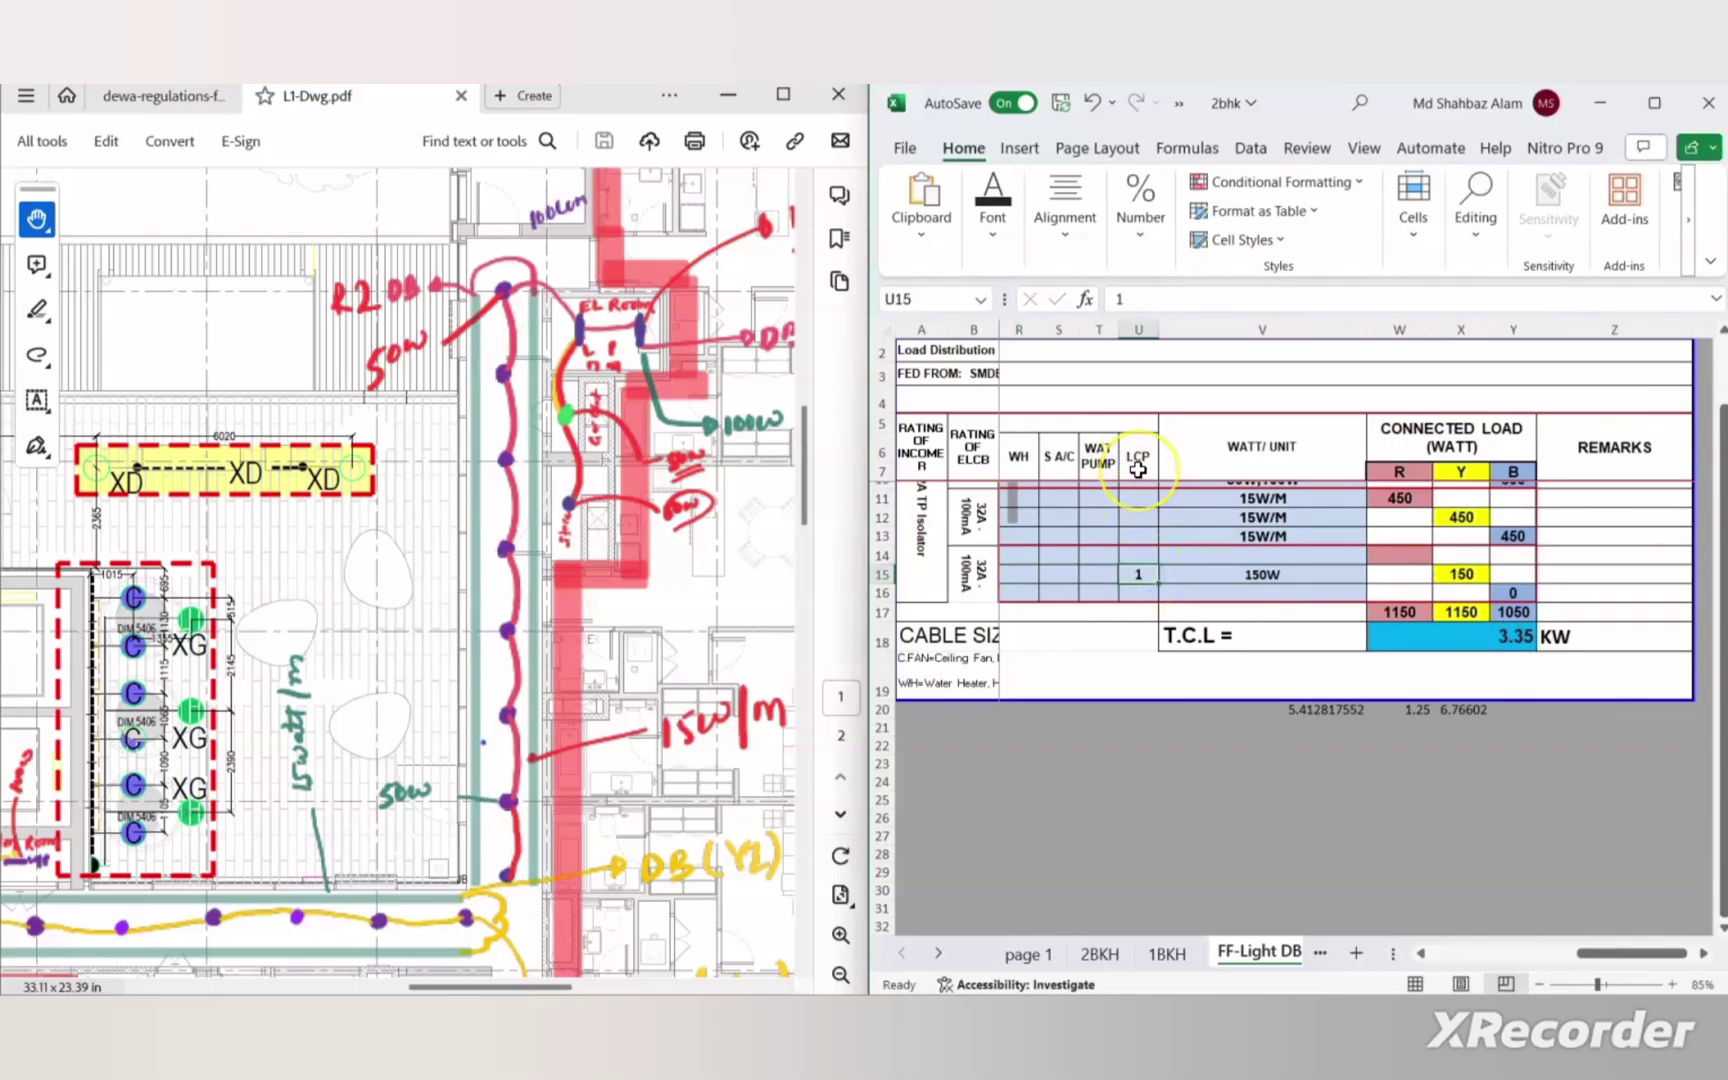
pyautogui.press('Left')
pyautogui.press('Left')
pyautogui.press('Left')
pyautogui.press('Left')
pyautogui.press('Left')
pyautogui.press('Left')
pyautogui.press('Left')
pyautogui.press('Left')
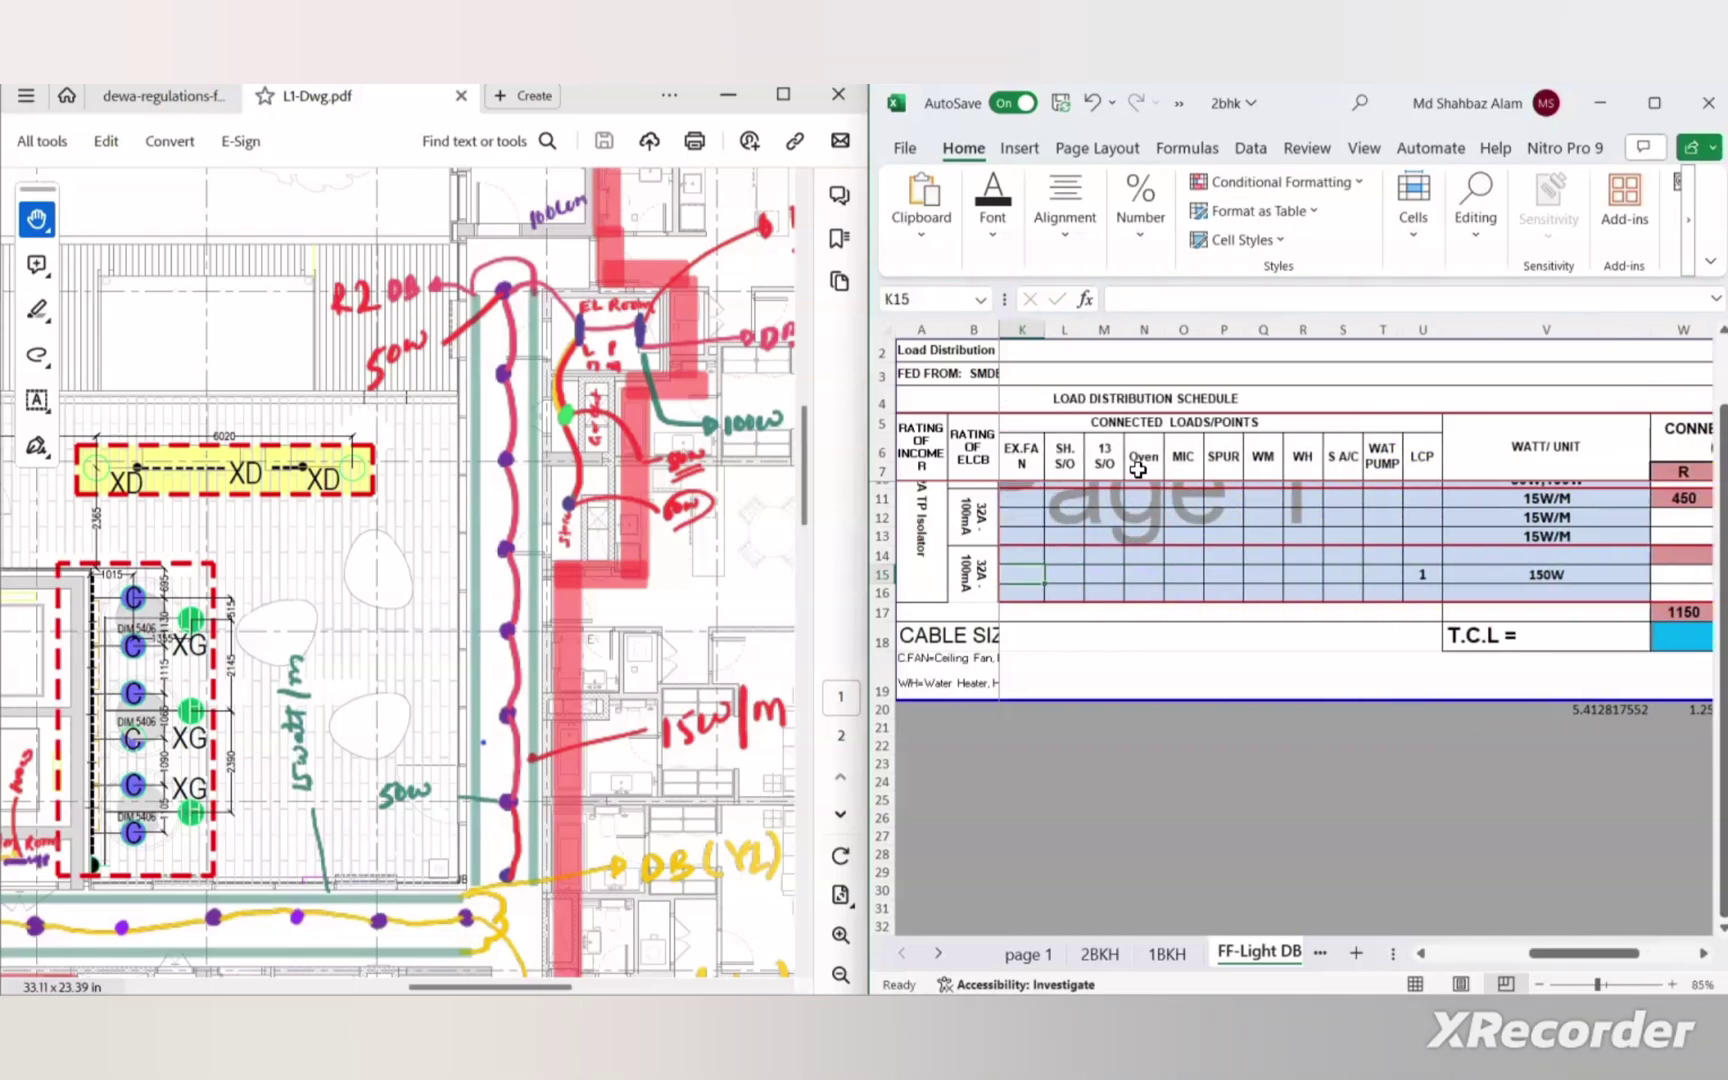
# Follow circuit Y3's row across to the connected-load columns and check its phase Y load.
pyautogui.press('Right')
pyautogui.press('Right')
pyautogui.press('Right')
pyautogui.press('Right')
pyautogui.press('Right')
pyautogui.press('Right')
pyautogui.press('Right')
pyautogui.press('Right')
pyautogui.press('Right')
pyautogui.press('Right')
pyautogui.press('Right')
pyautogui.press('Right')
pyautogui.press('Right')
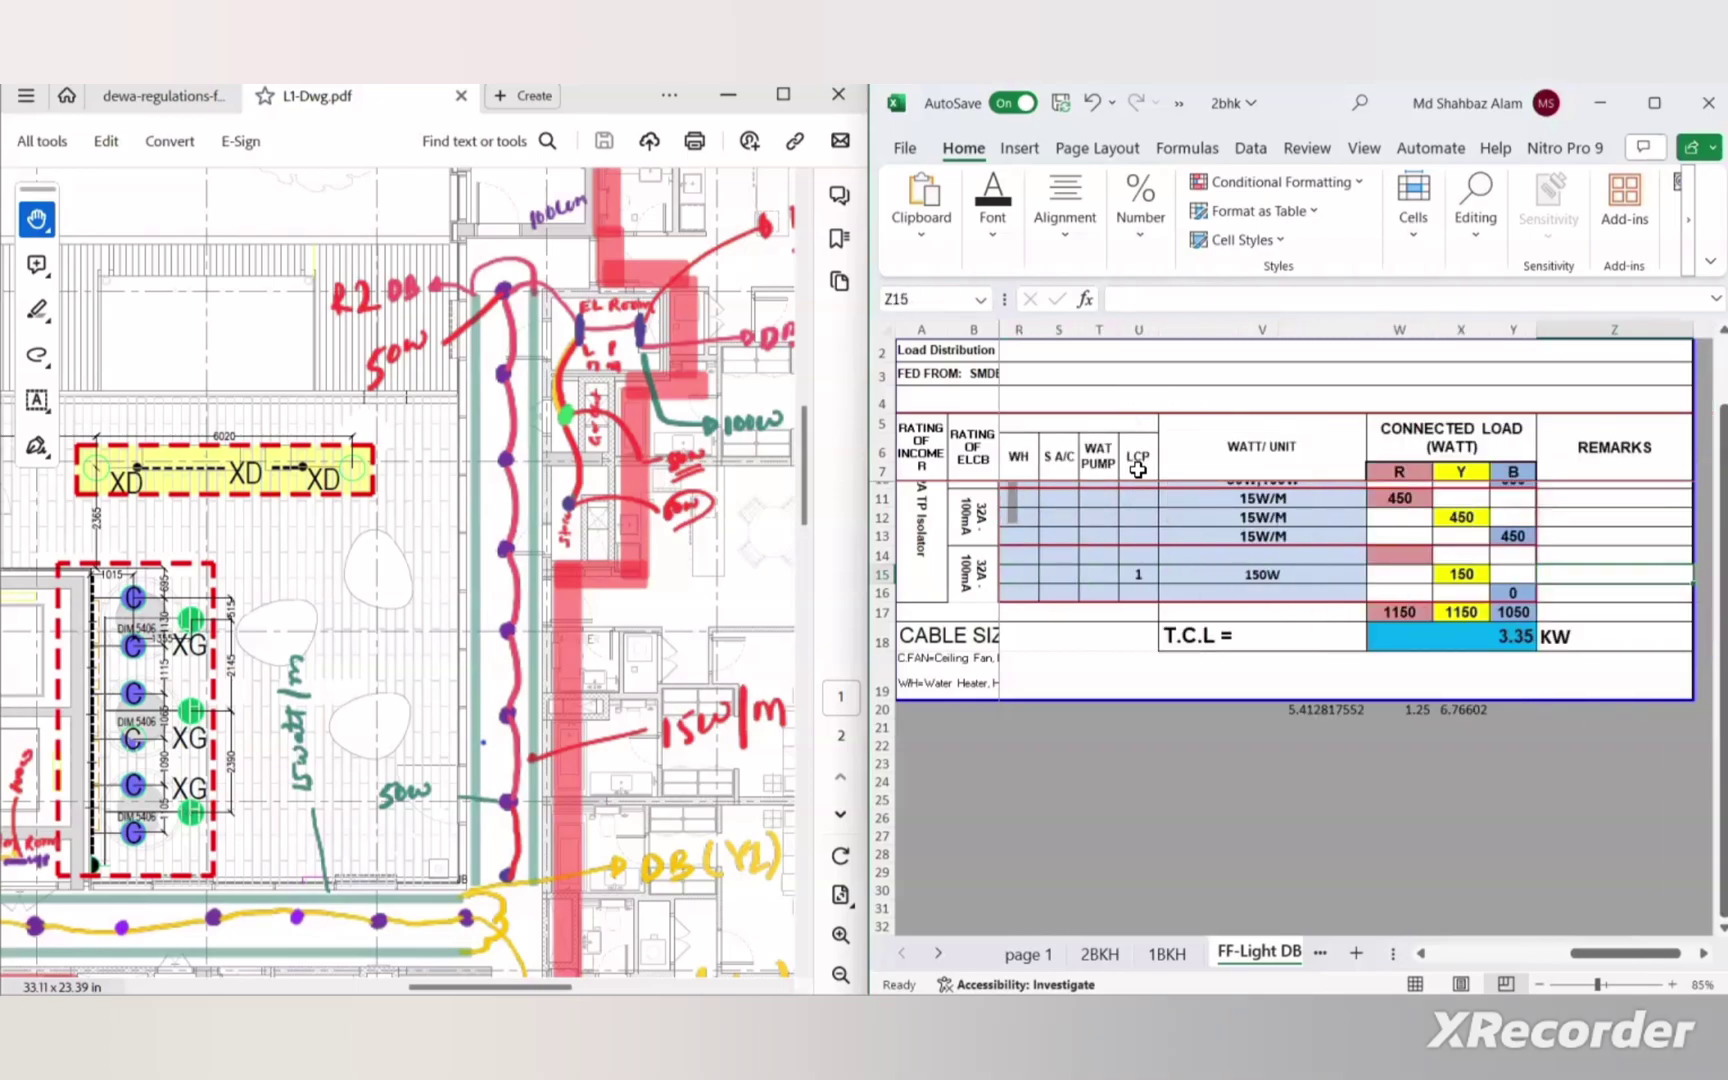
pyautogui.click(1461, 574)
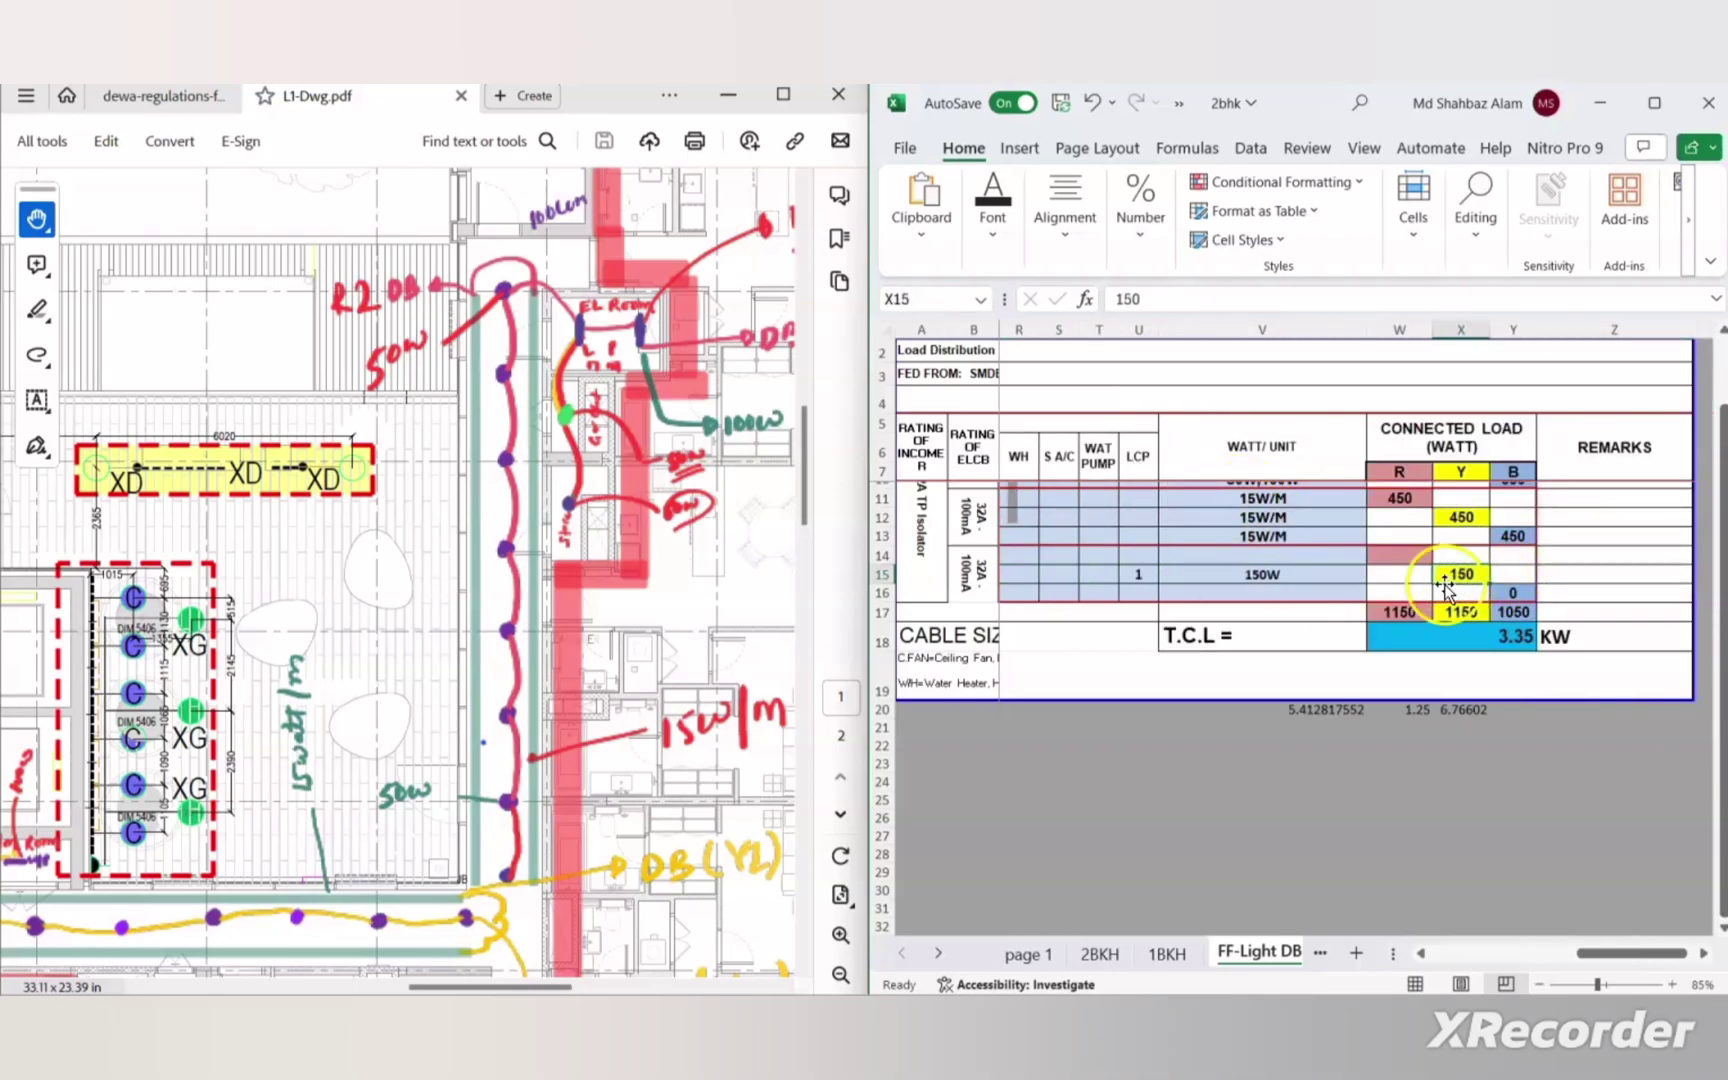
# Review the phase R circuit loads, the phase Y total formula and the total connected load formula.
pyautogui.moveTo(1407, 501); pyautogui.dragTo(1412, 574)
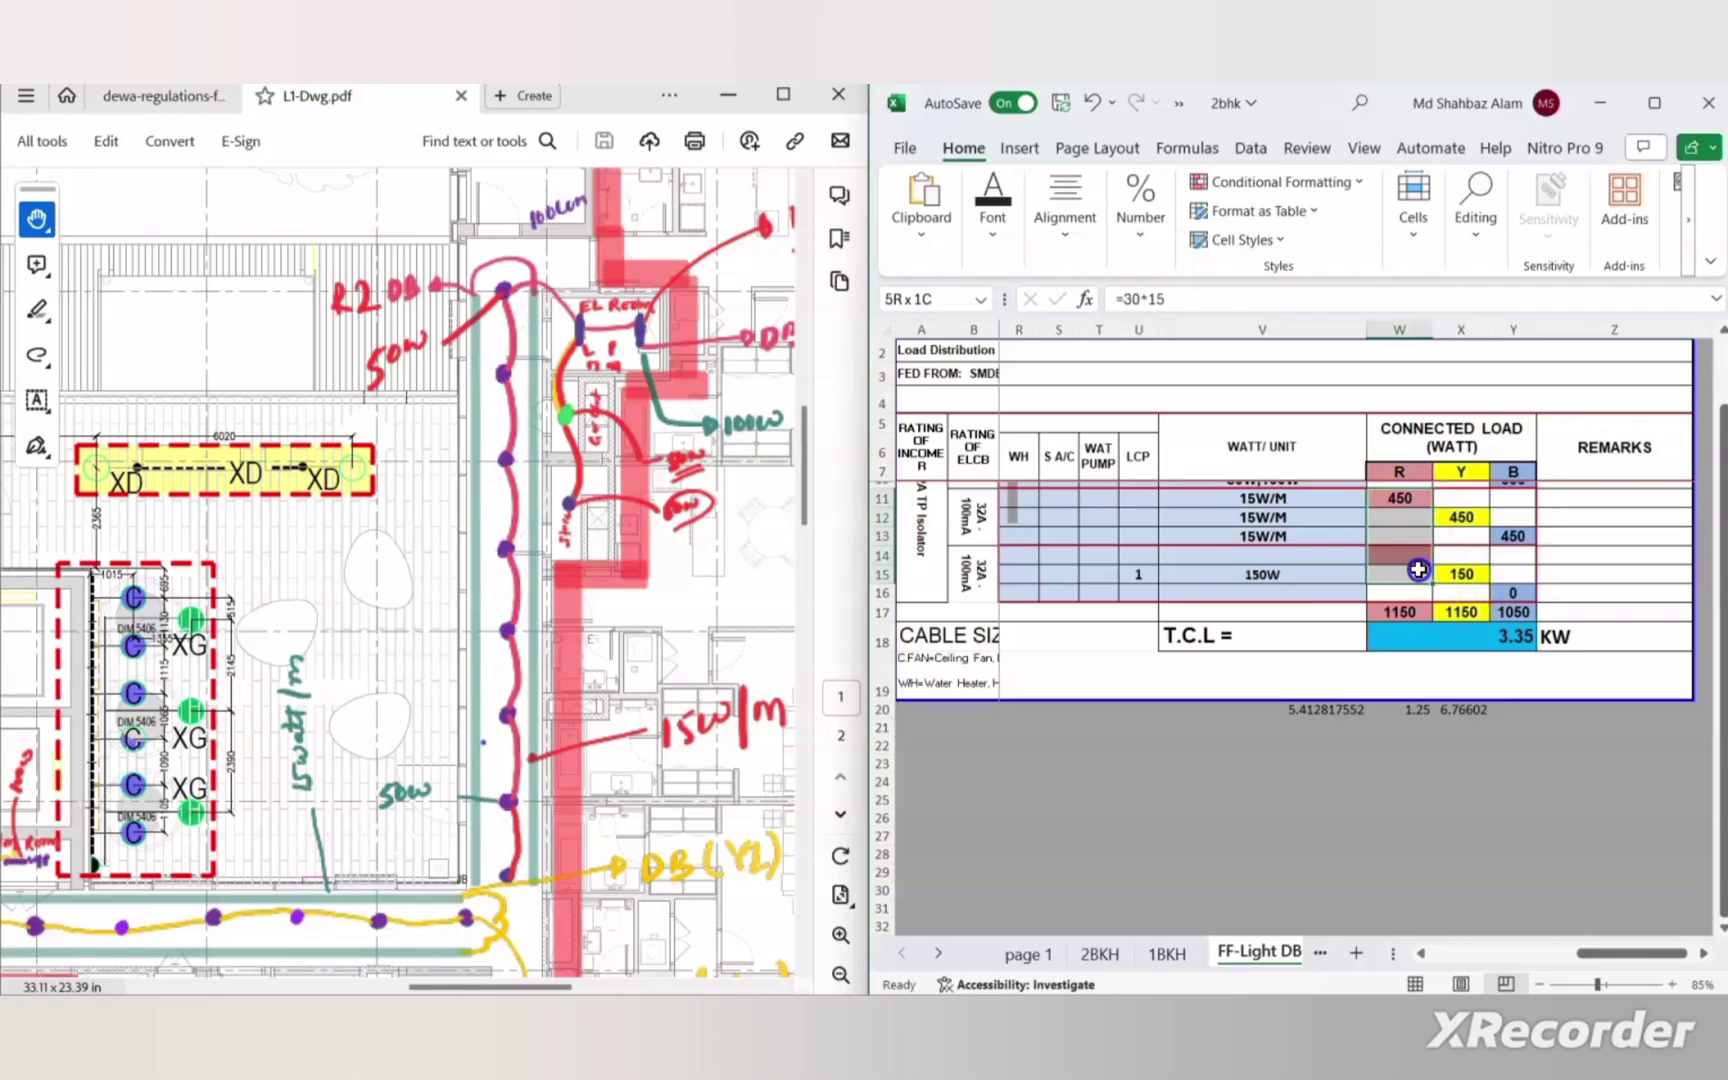
pyautogui.scroll(1, 1412, 570)
pyautogui.moveTo(1405, 497); pyautogui.dragTo(1418, 637)
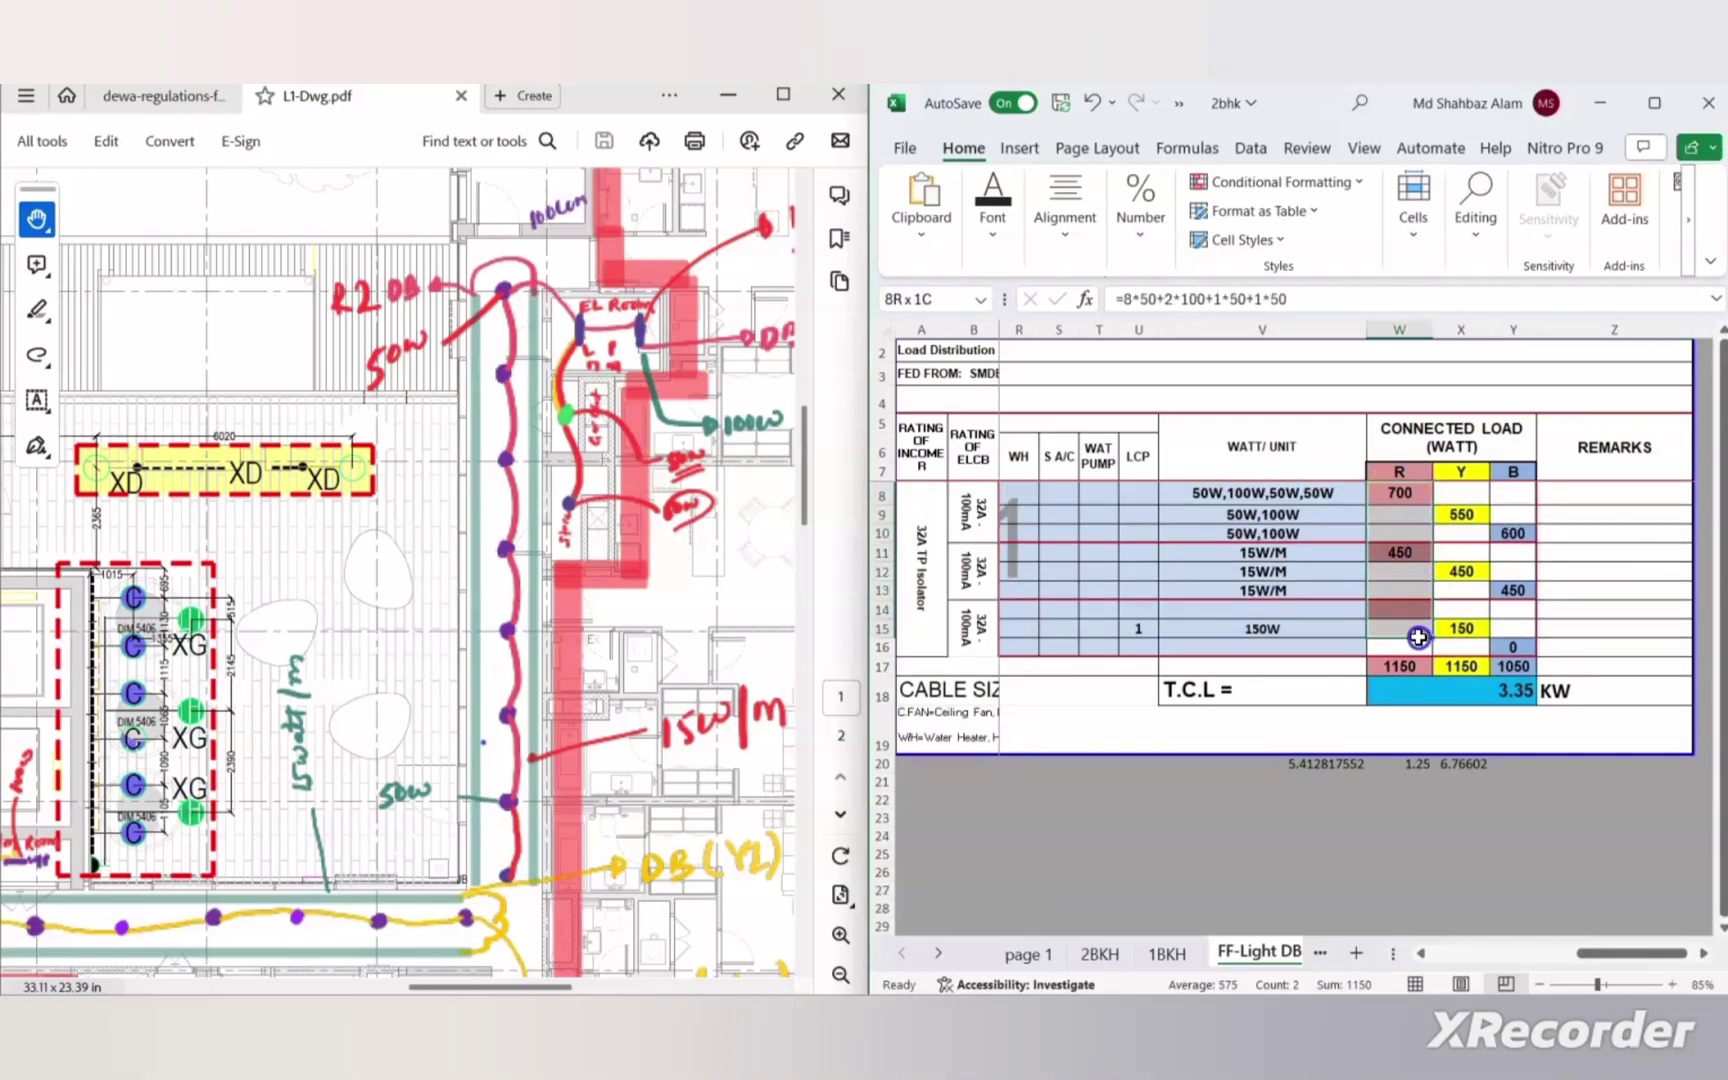
pyautogui.click(1468, 667)
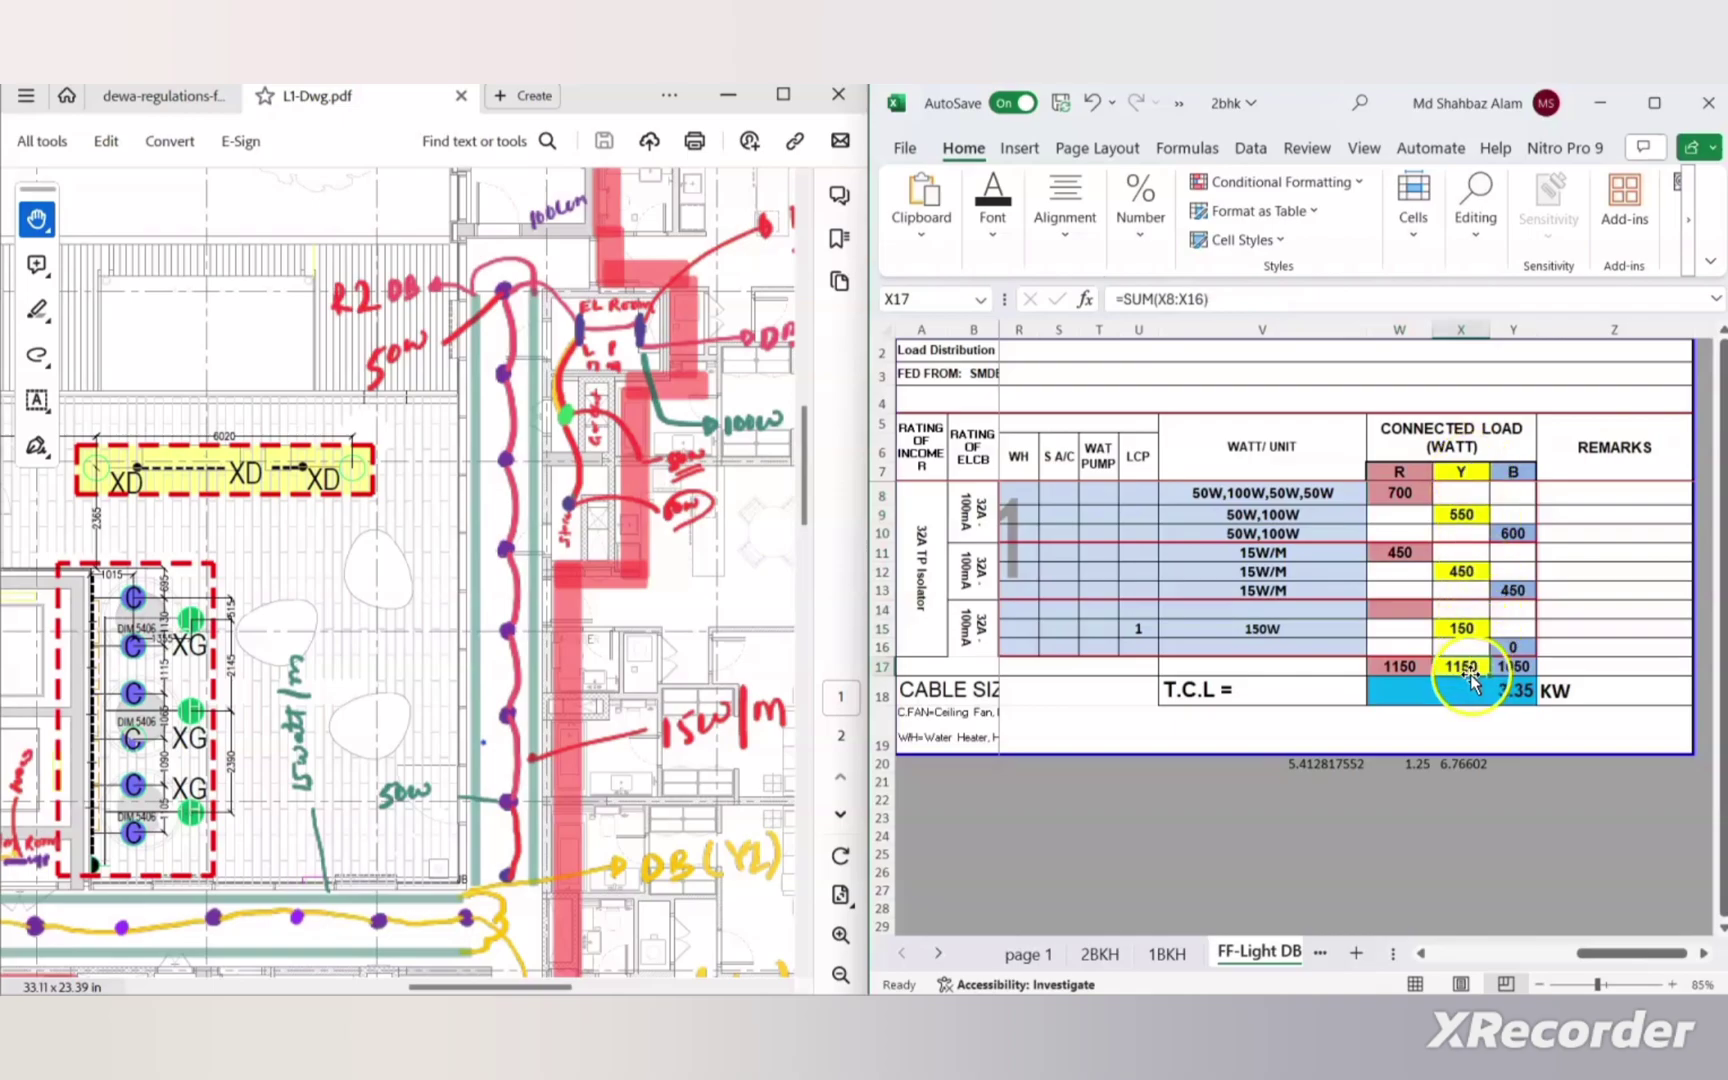
pyautogui.click(1517, 692)
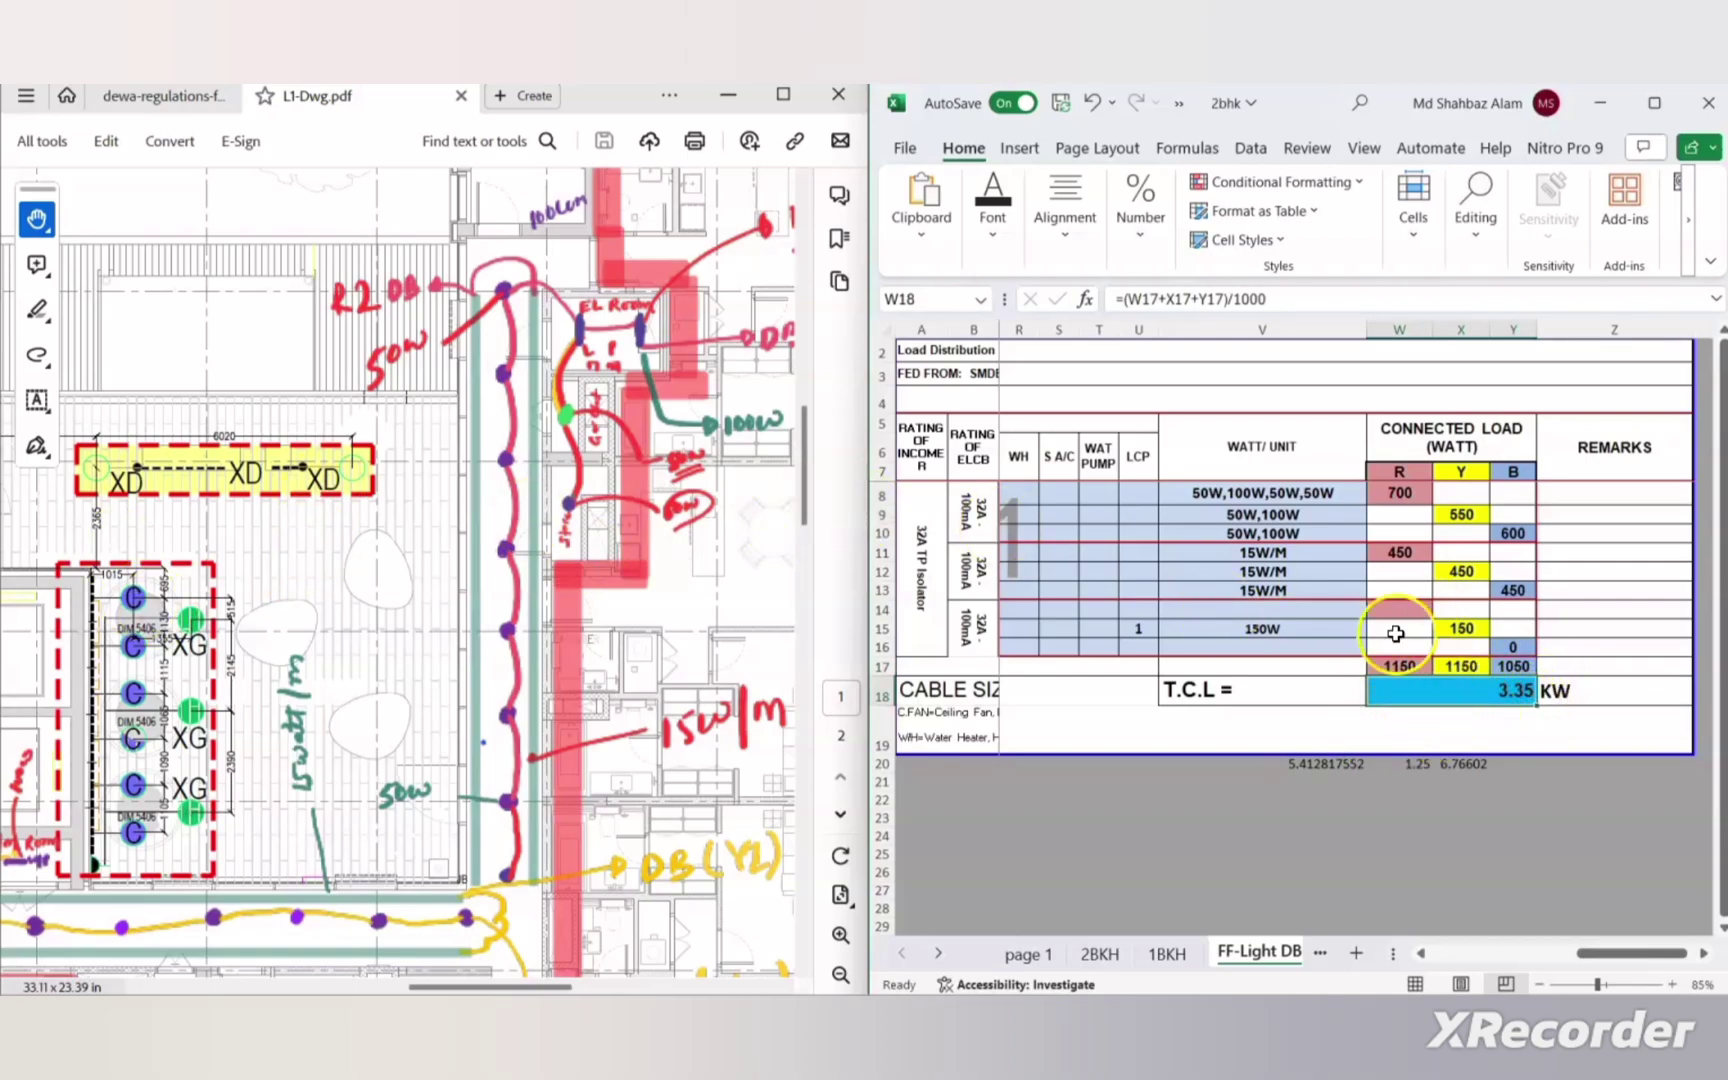
# Inspect the three-phase current formula below the schedule and the multiplying factor beside it.
pyautogui.click(1311, 764)
pyautogui.doubleClick(1192, 766)
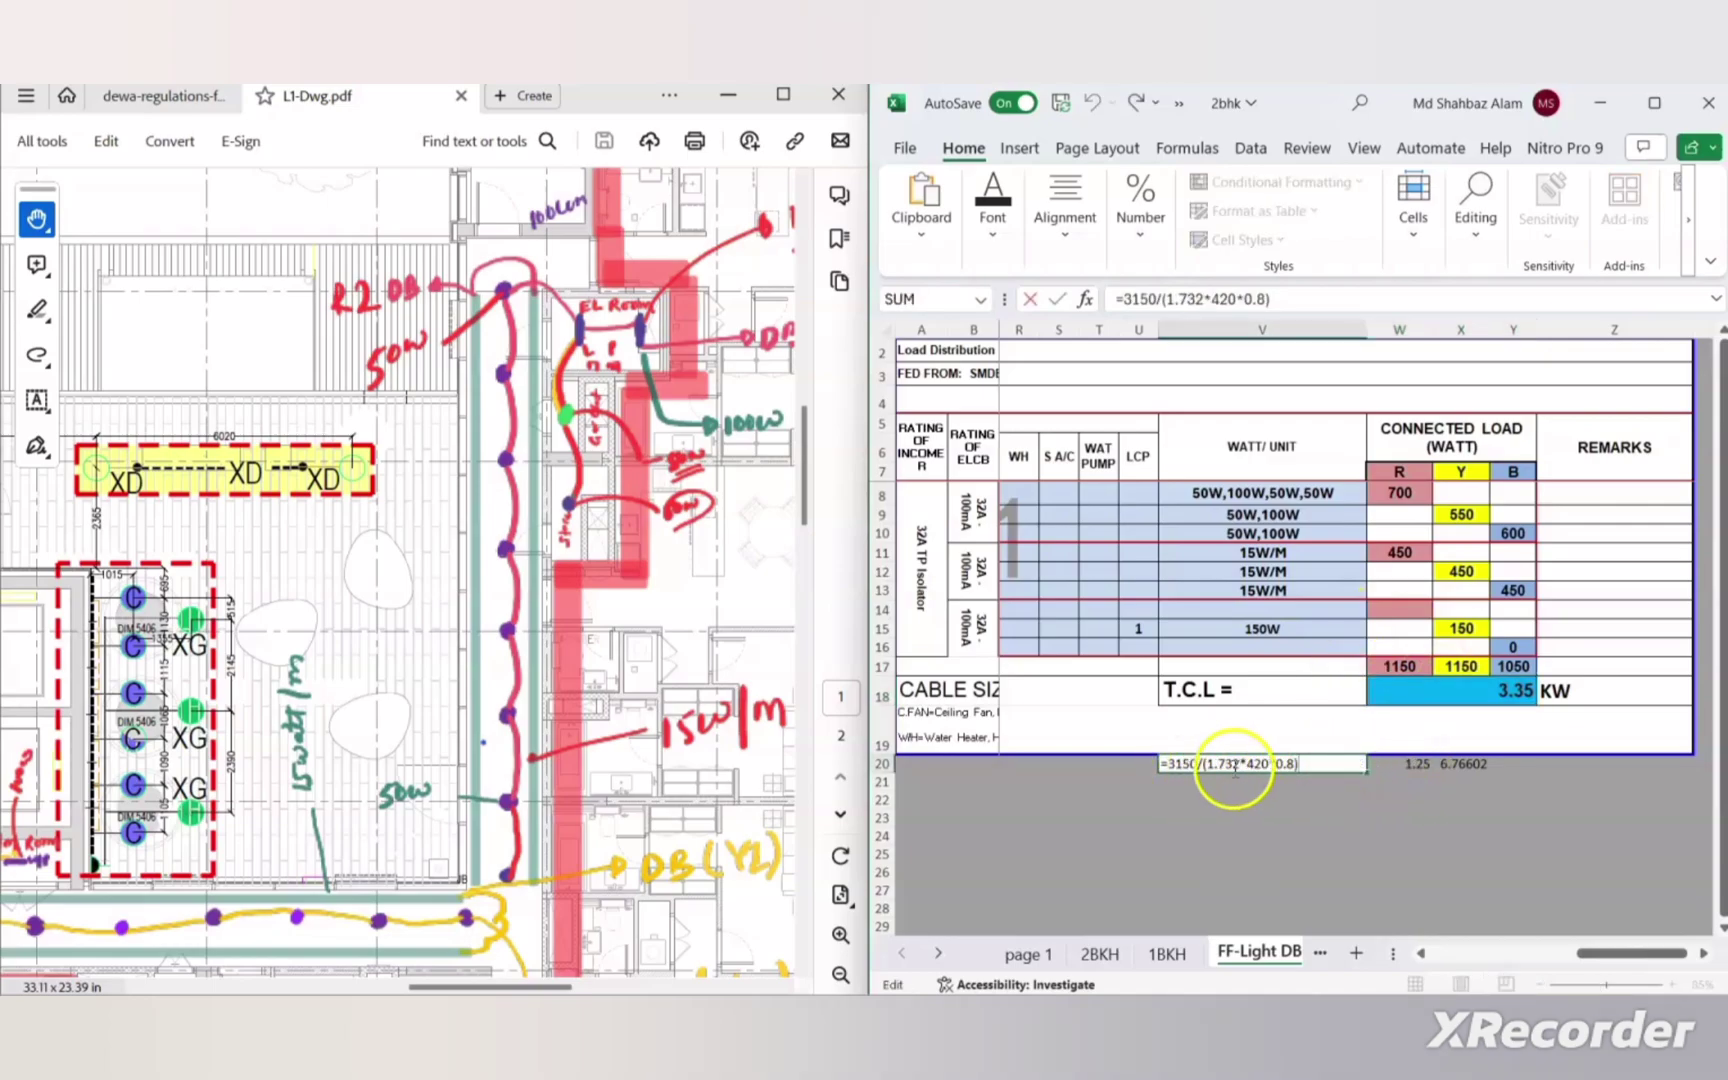
pyautogui.hotkey('ctrl', 'Return')
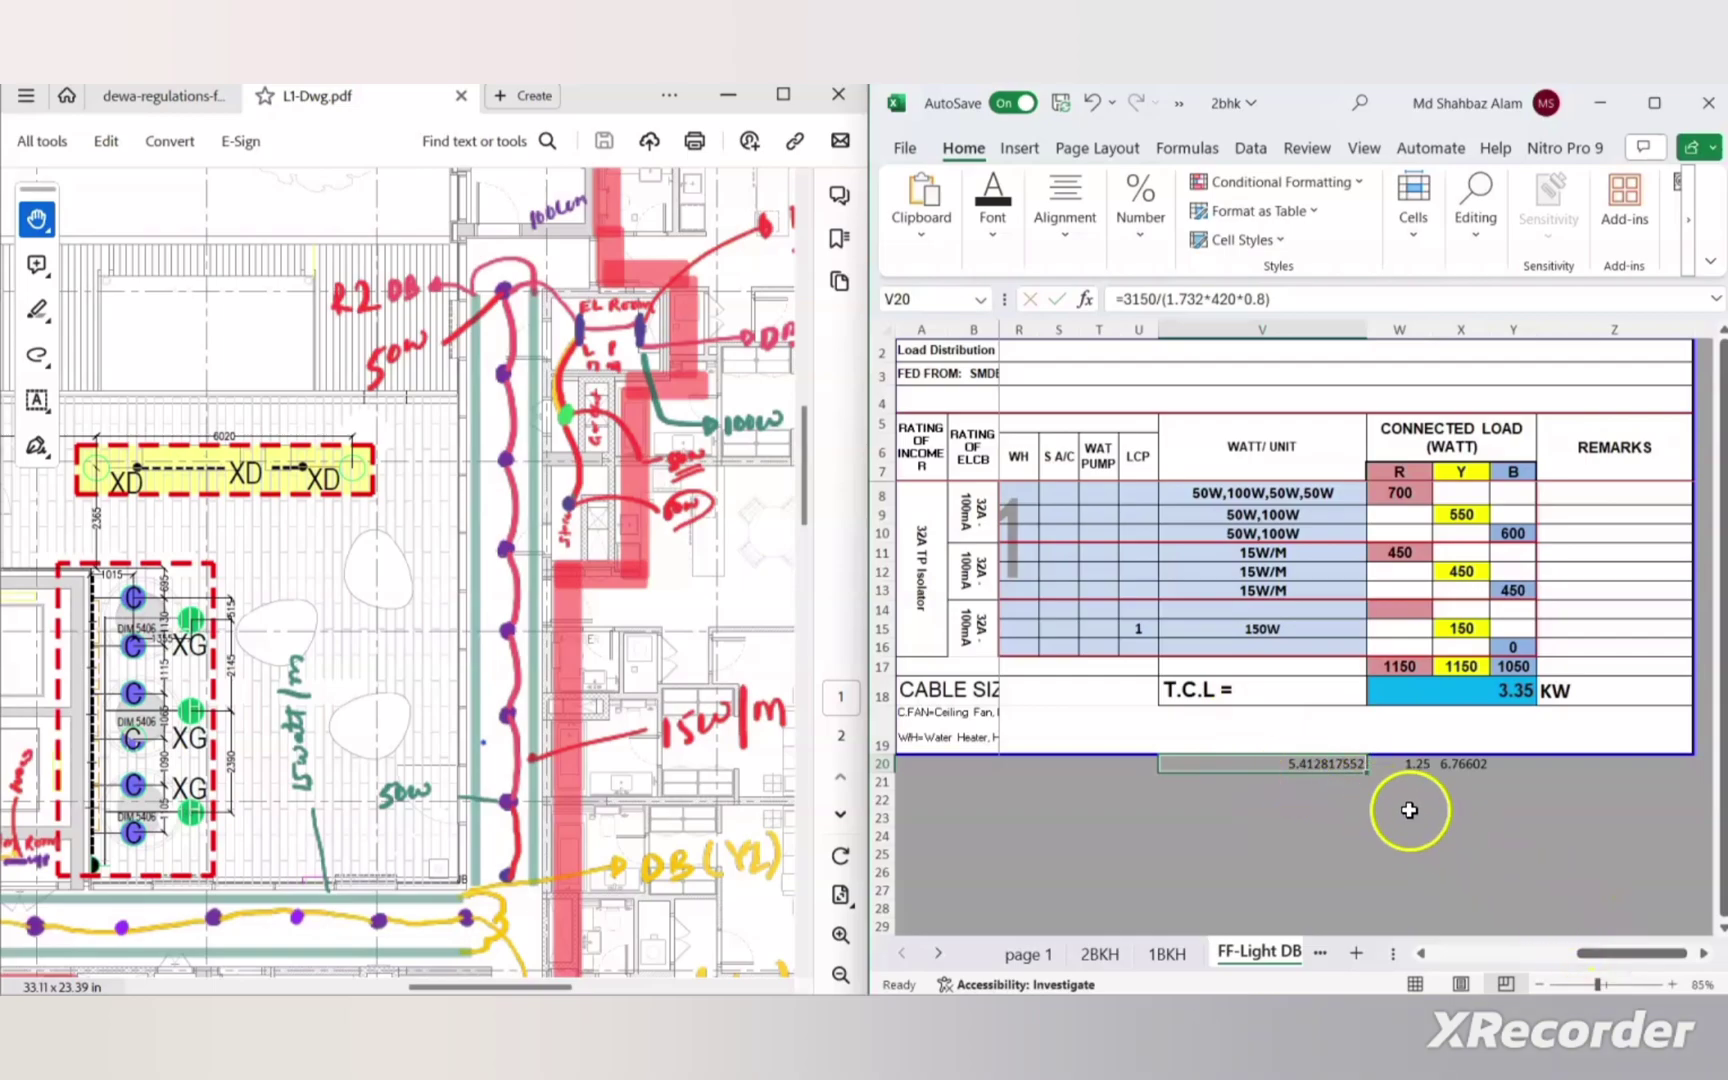
pyautogui.click(1410, 765)
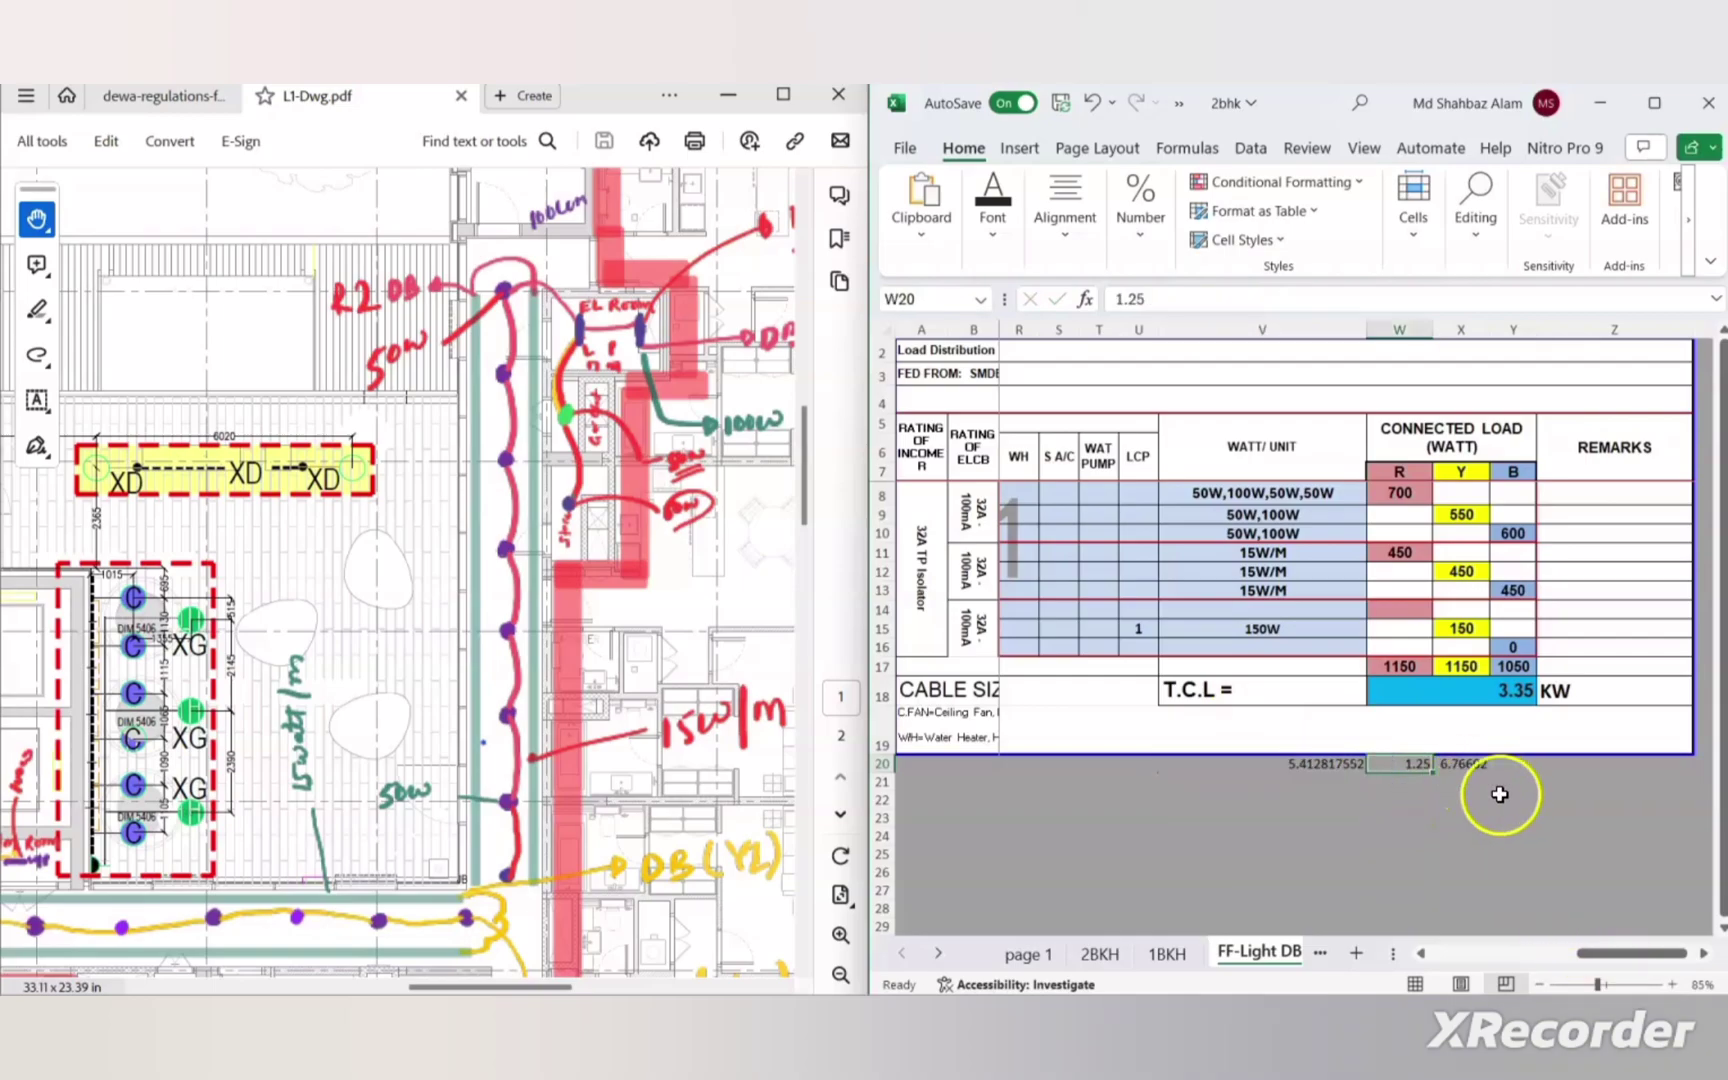
# Return to the start of the schedule and examine the incomer isolator rating alongside the ELCB, MCB and cable sizes.
pyautogui.moveTo(1605, 952); pyautogui.dragTo(1450, 960)
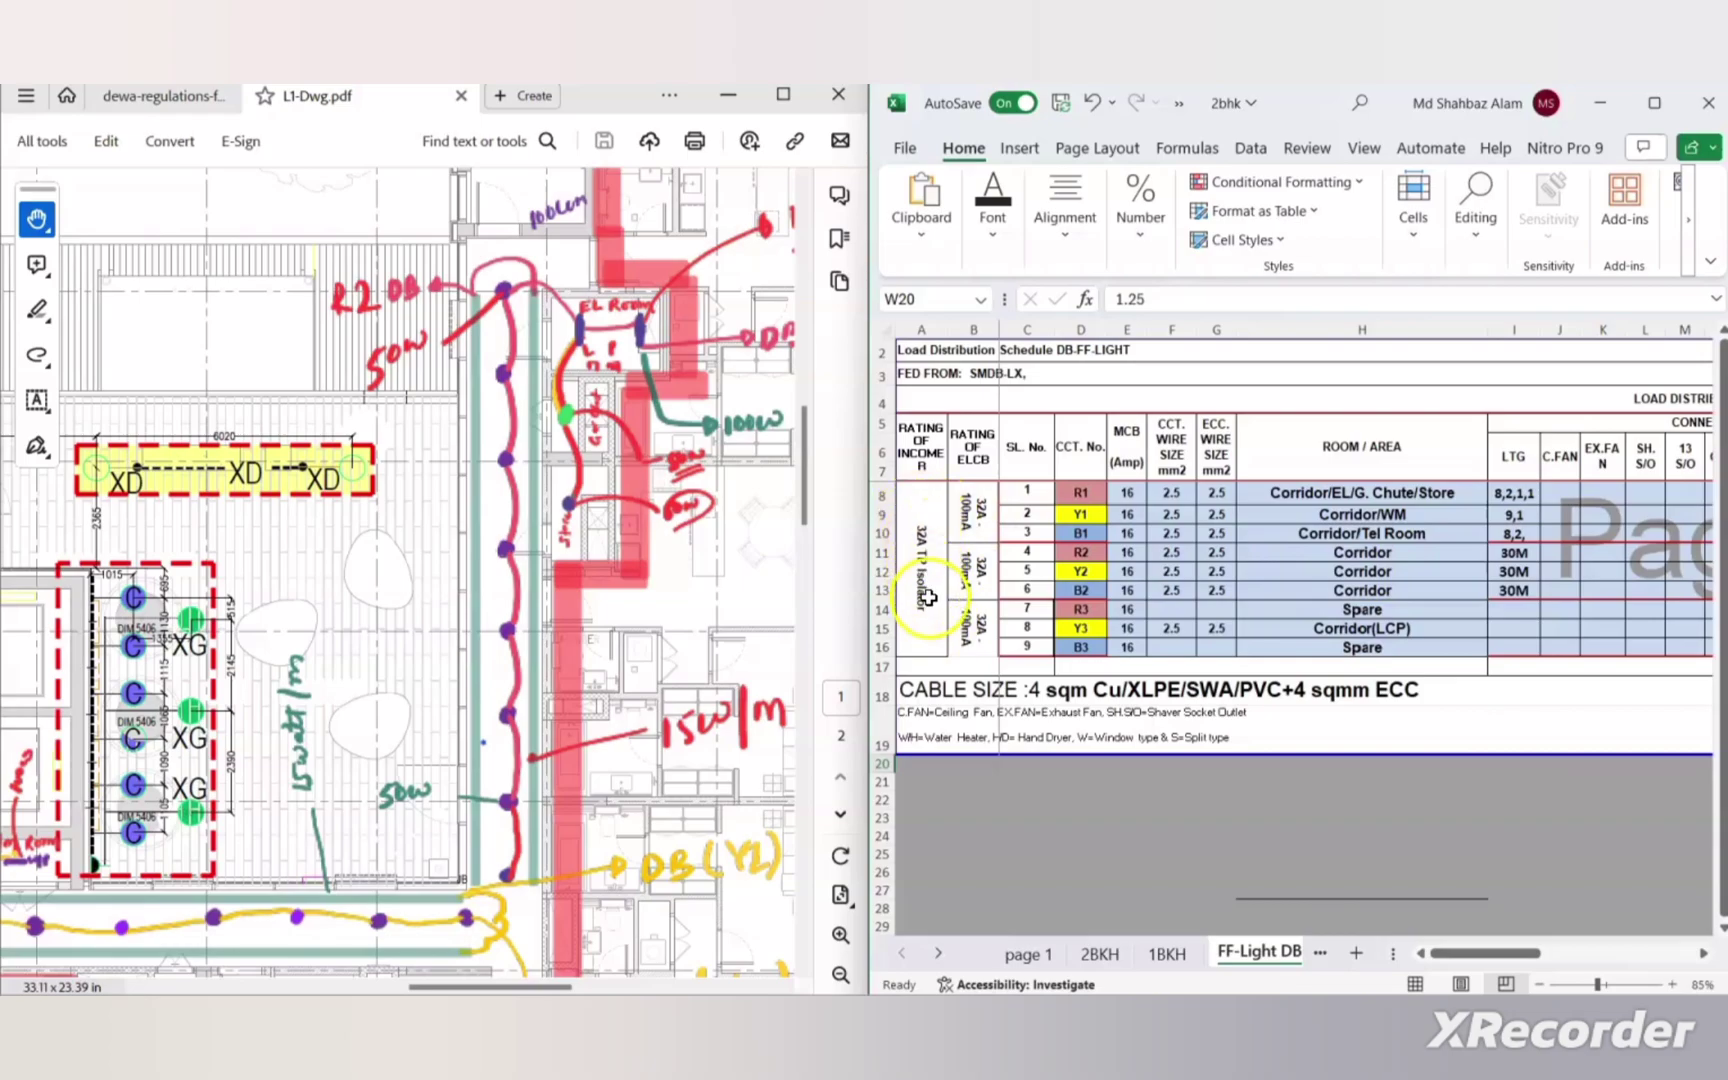
pyautogui.moveTo(1470, 952); pyautogui.dragTo(1420, 952)
pyautogui.click(920, 547)
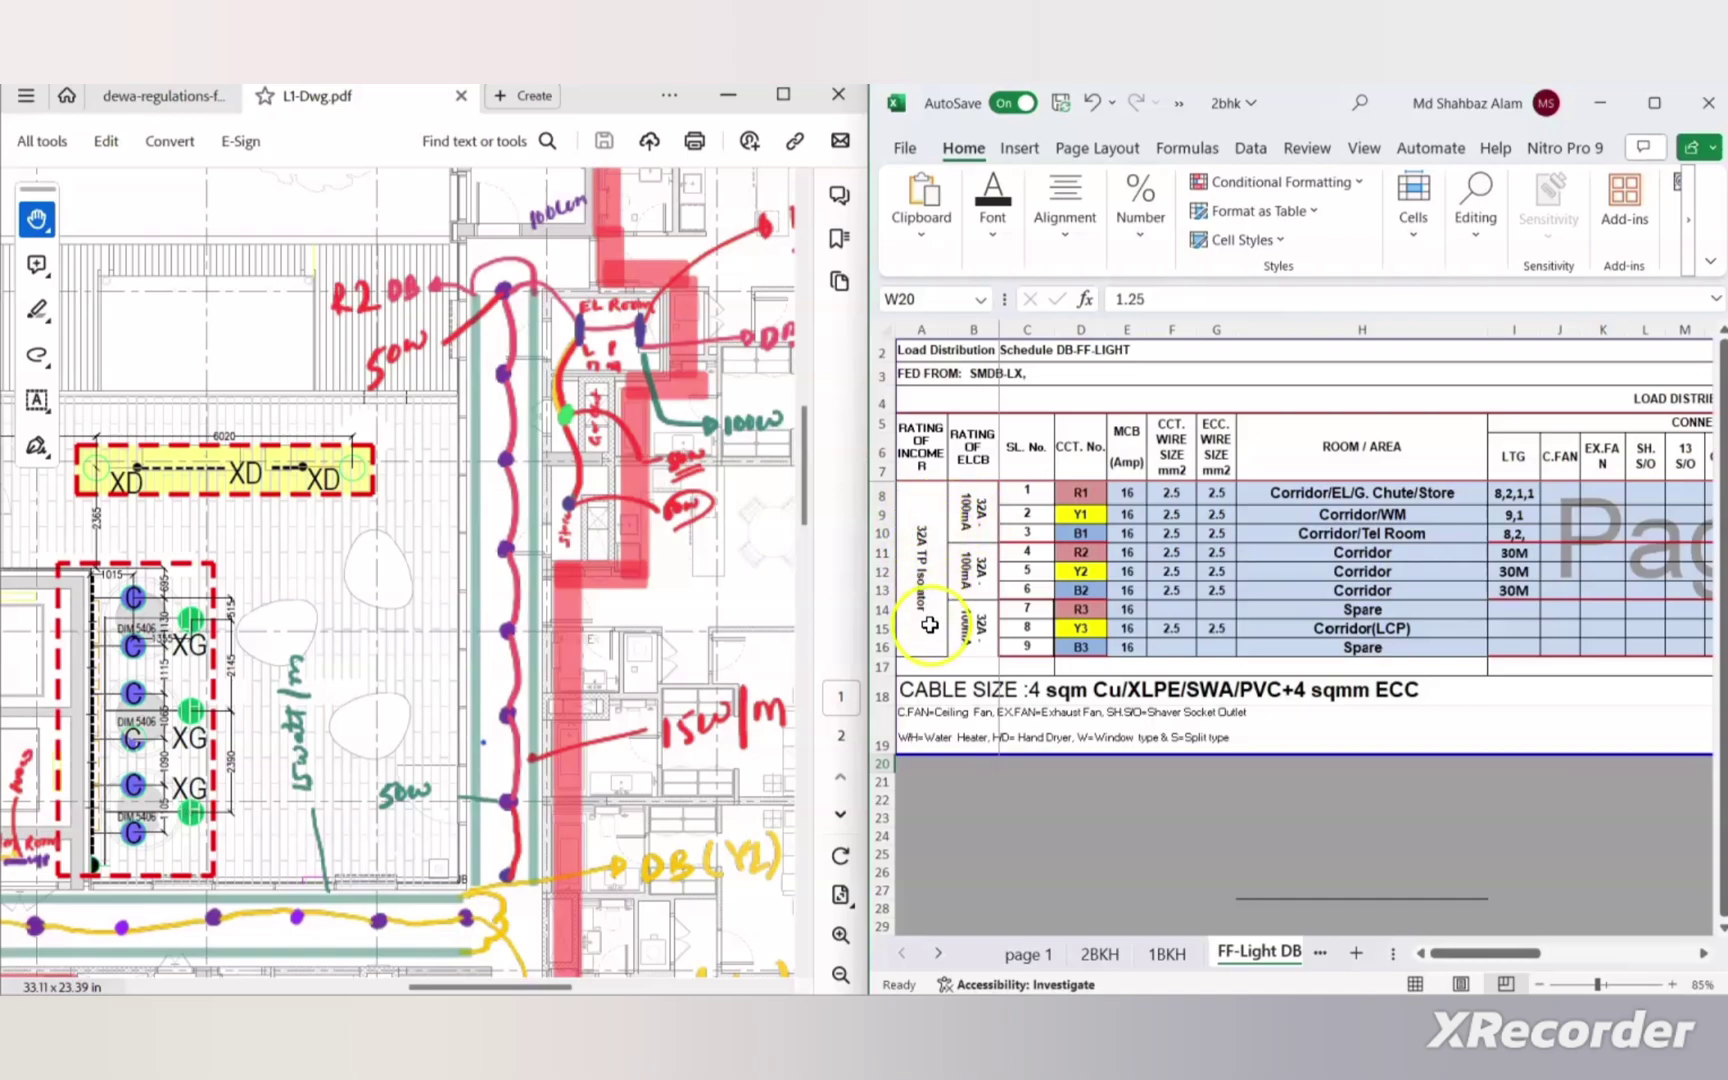
pyautogui.moveTo(1440, 953)
pyautogui.mouseDown()
pyautogui.moveTo(1612, 948)
pyautogui.moveTo(1457, 958)
pyautogui.mouseUp()
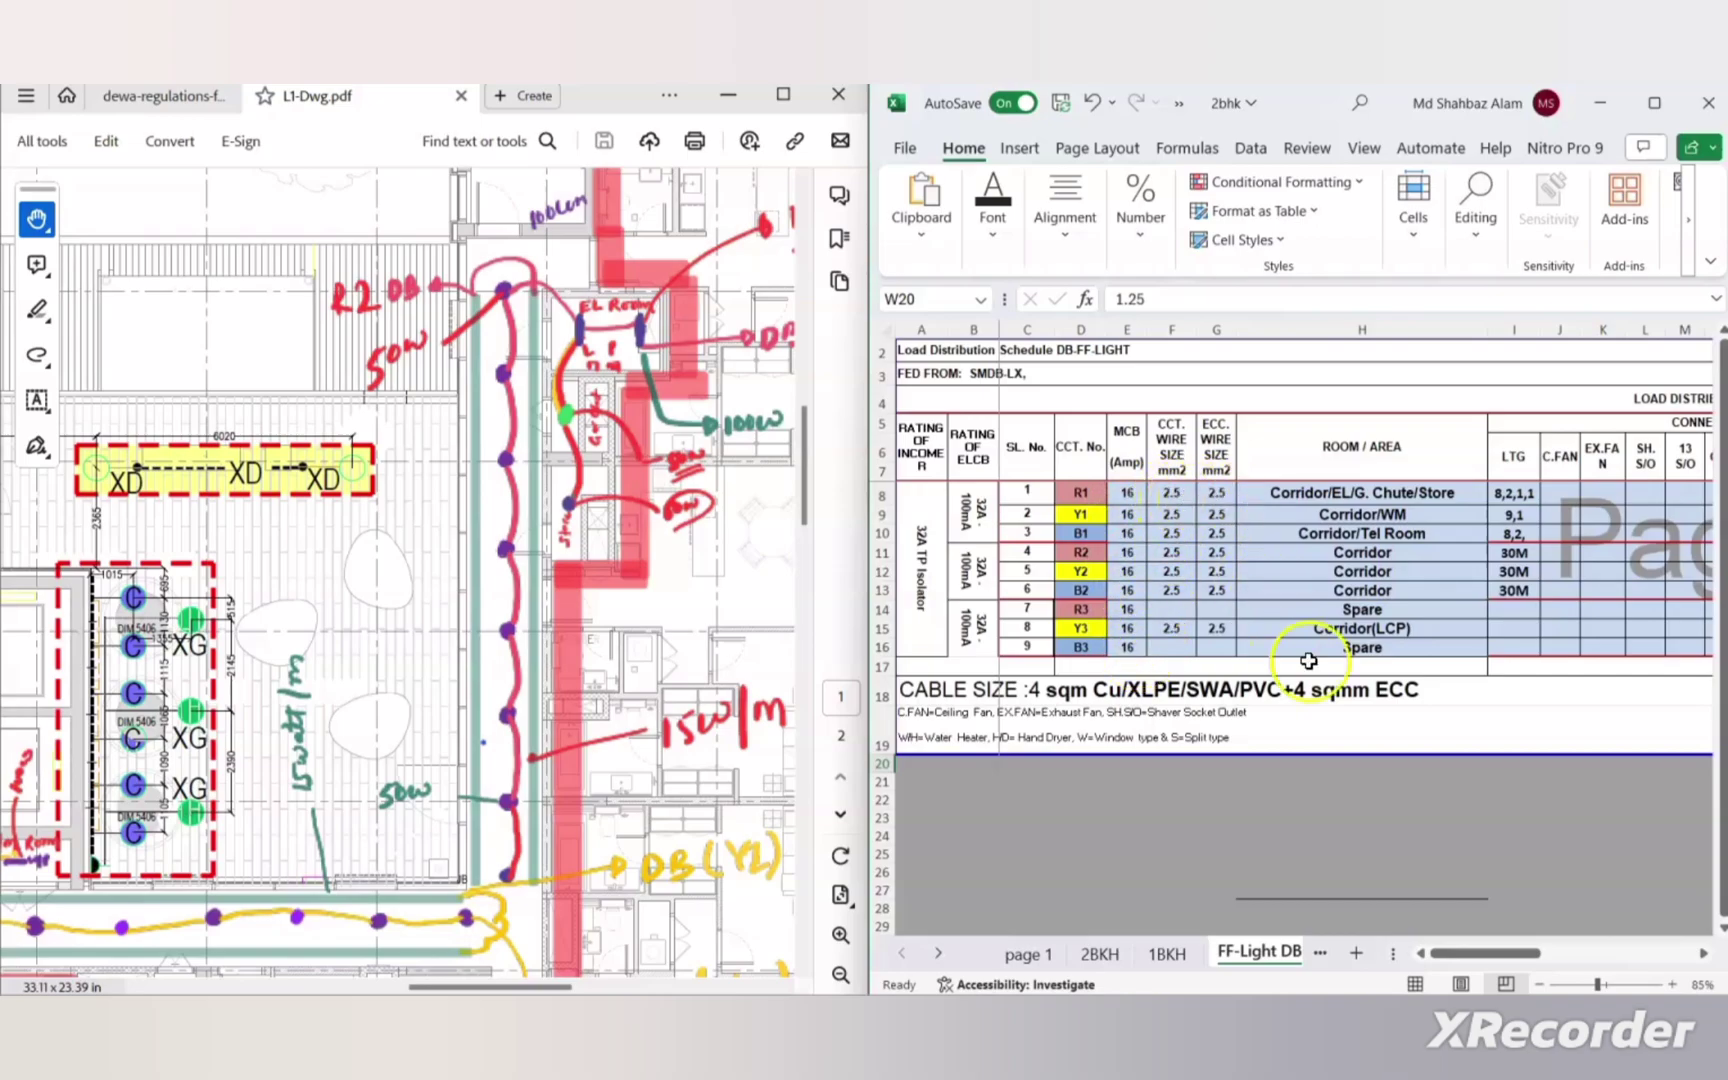
# Review the connected loads of all nine circuits across phases R, Y and B, and return to the circuit number columns.
pyautogui.moveTo(1455, 952); pyautogui.dragTo(1566, 951)
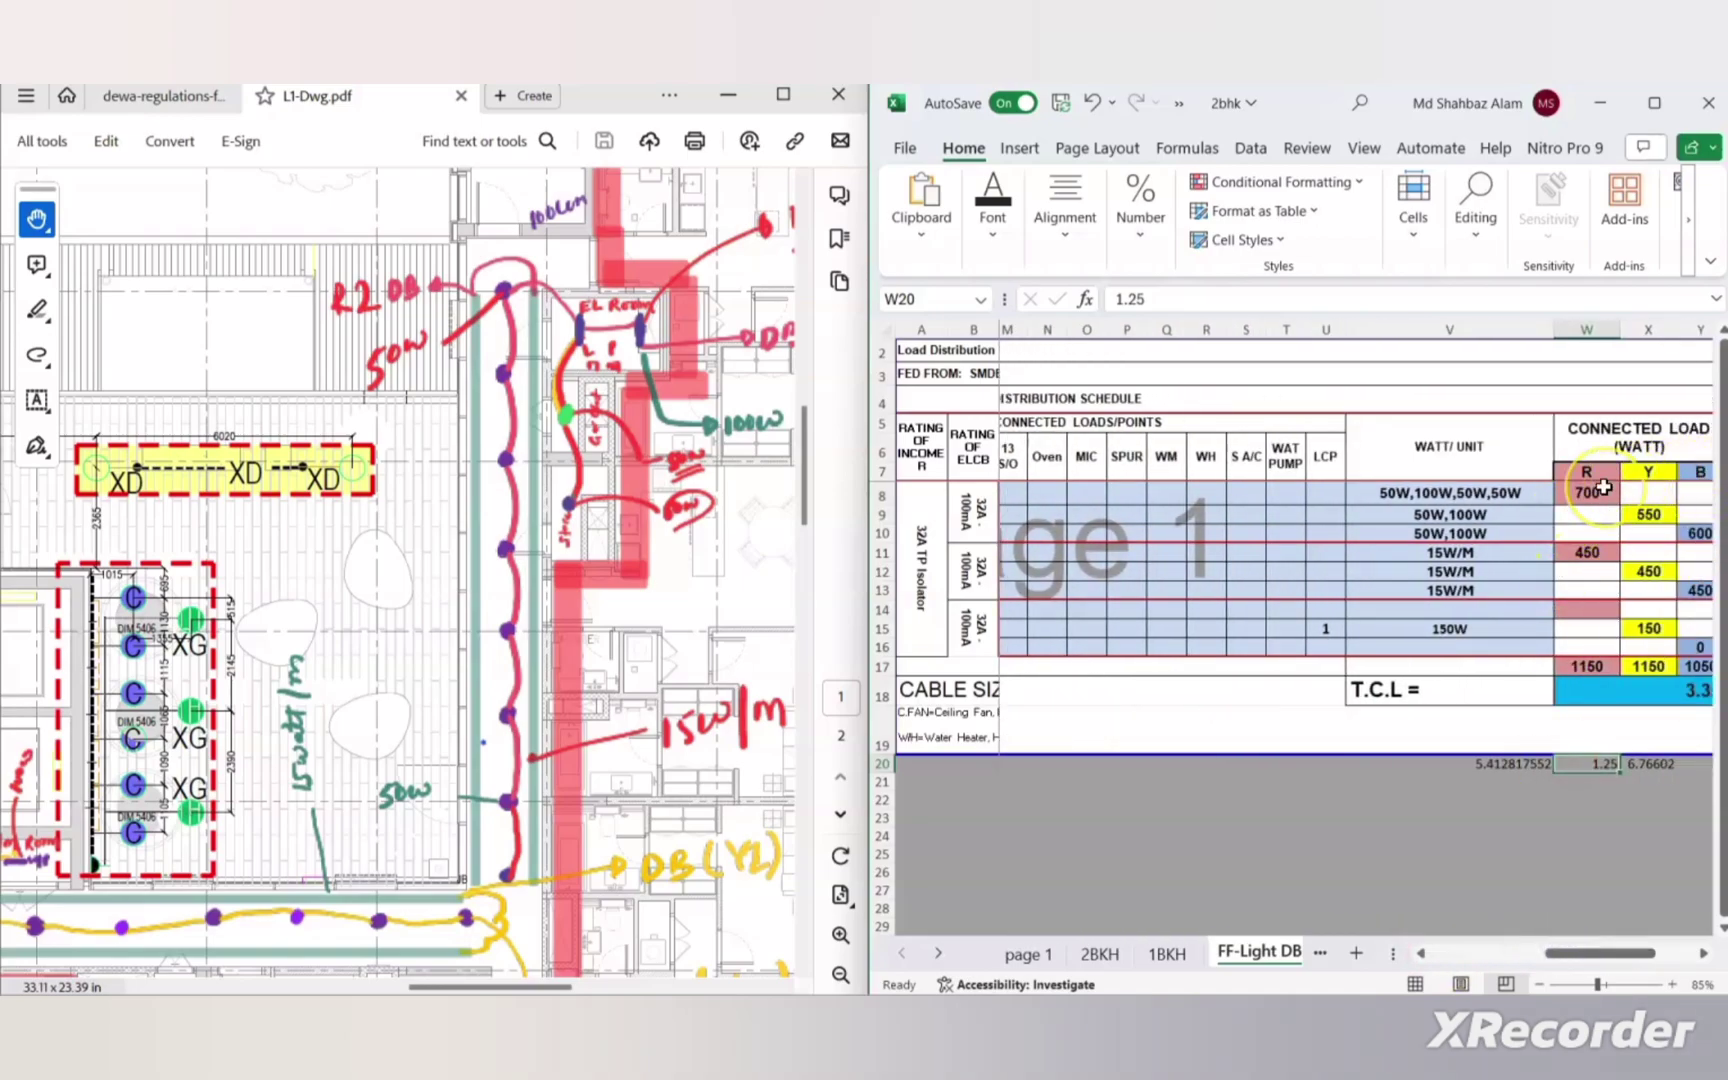
pyautogui.moveTo(1640, 952); pyautogui.dragTo(1660, 950)
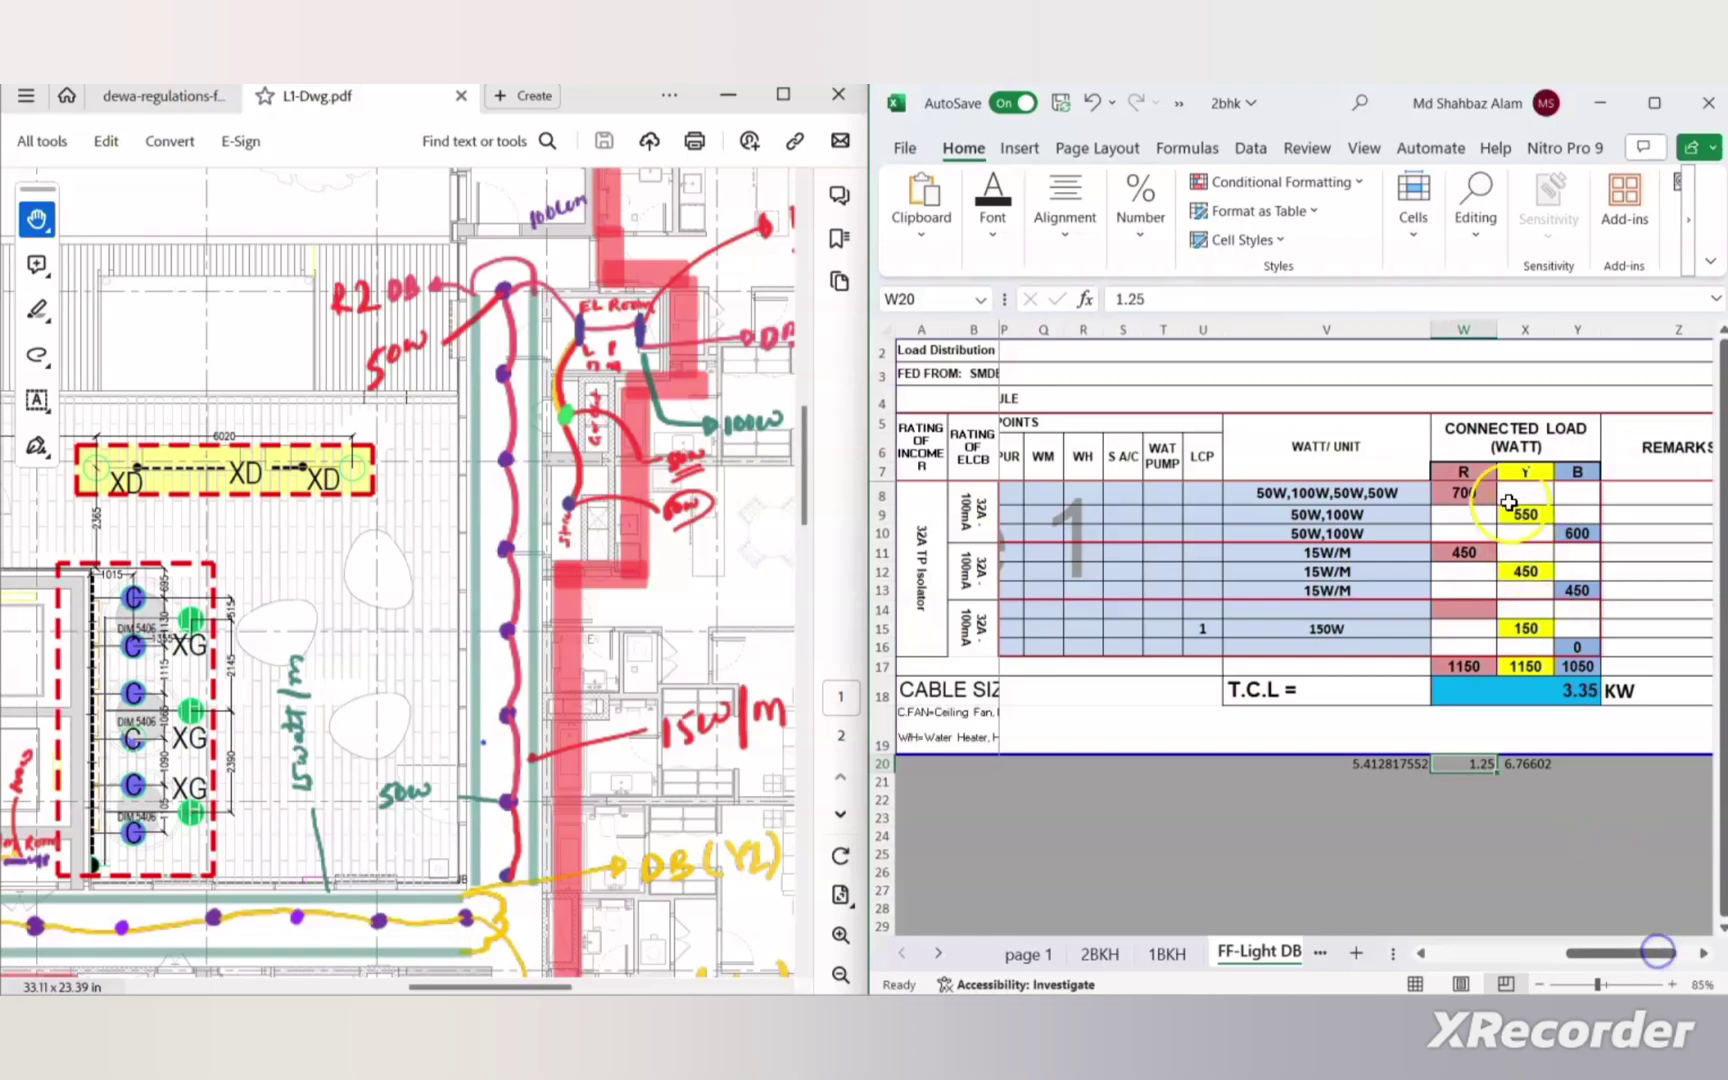
pyautogui.click(1467, 496)
pyautogui.moveTo(1467, 496); pyautogui.dragTo(1562, 620)
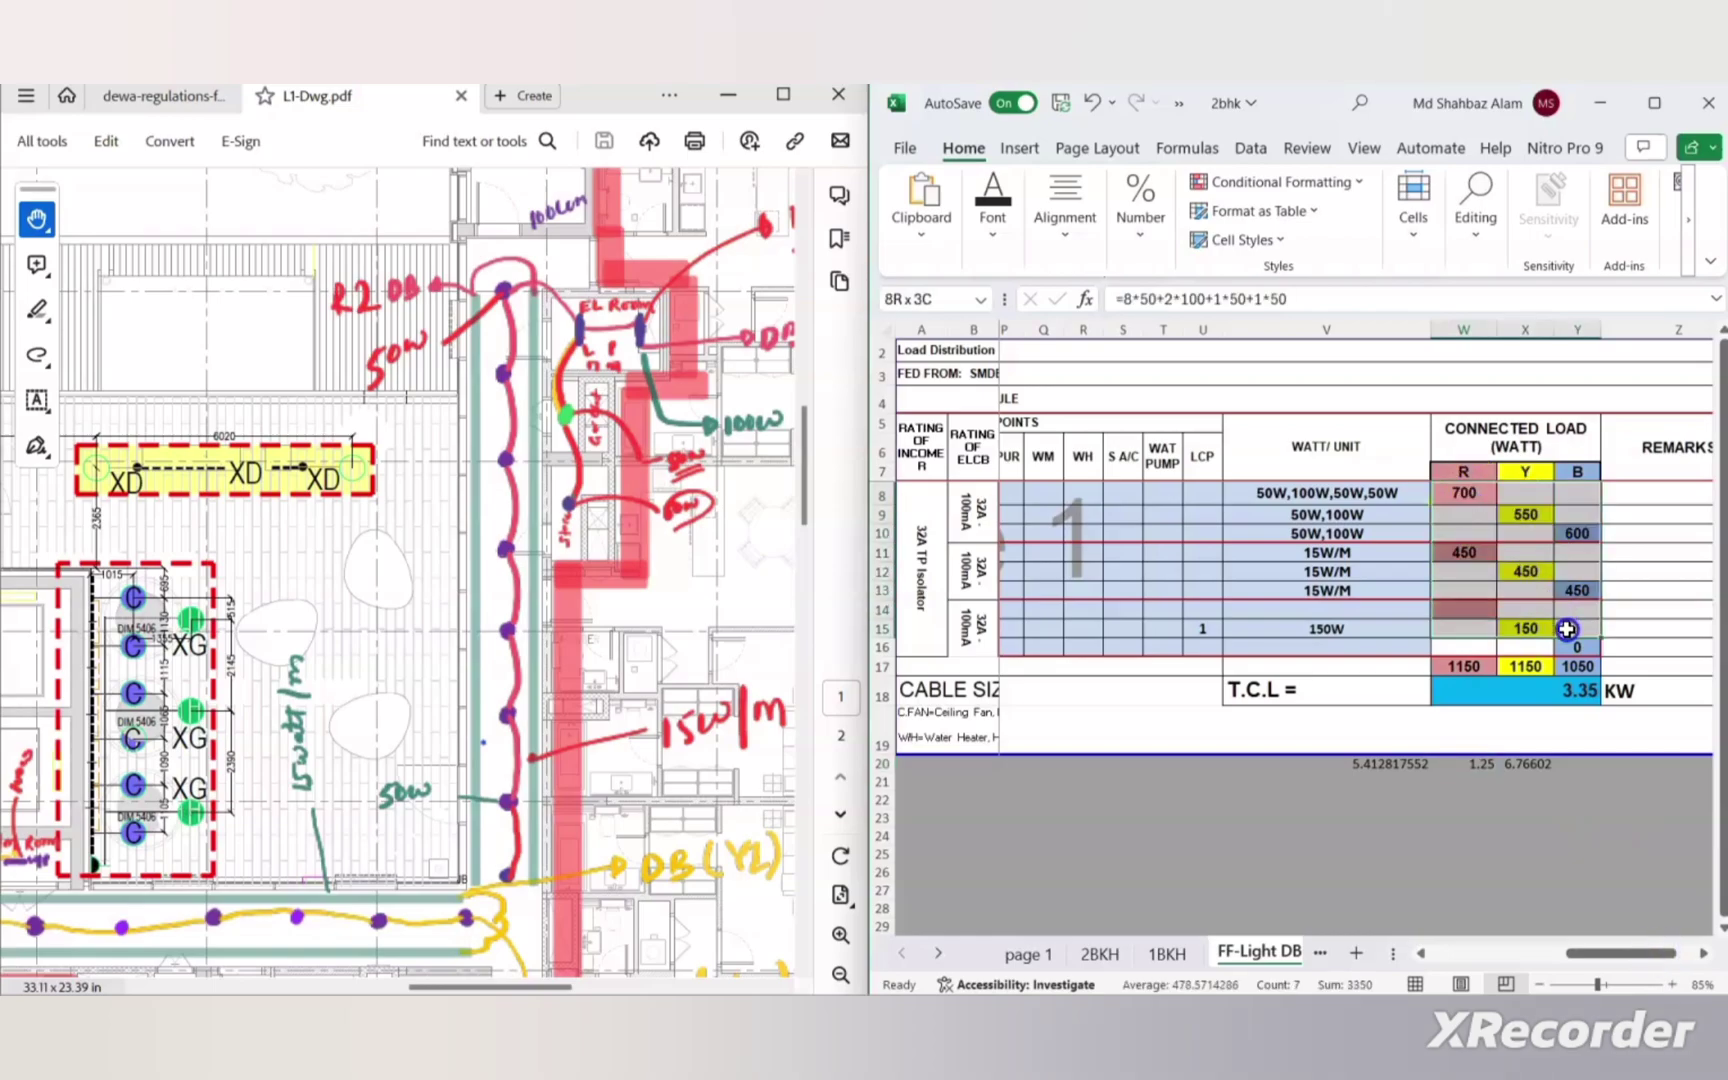
pyautogui.moveTo(1620, 950); pyautogui.dragTo(1455, 953)
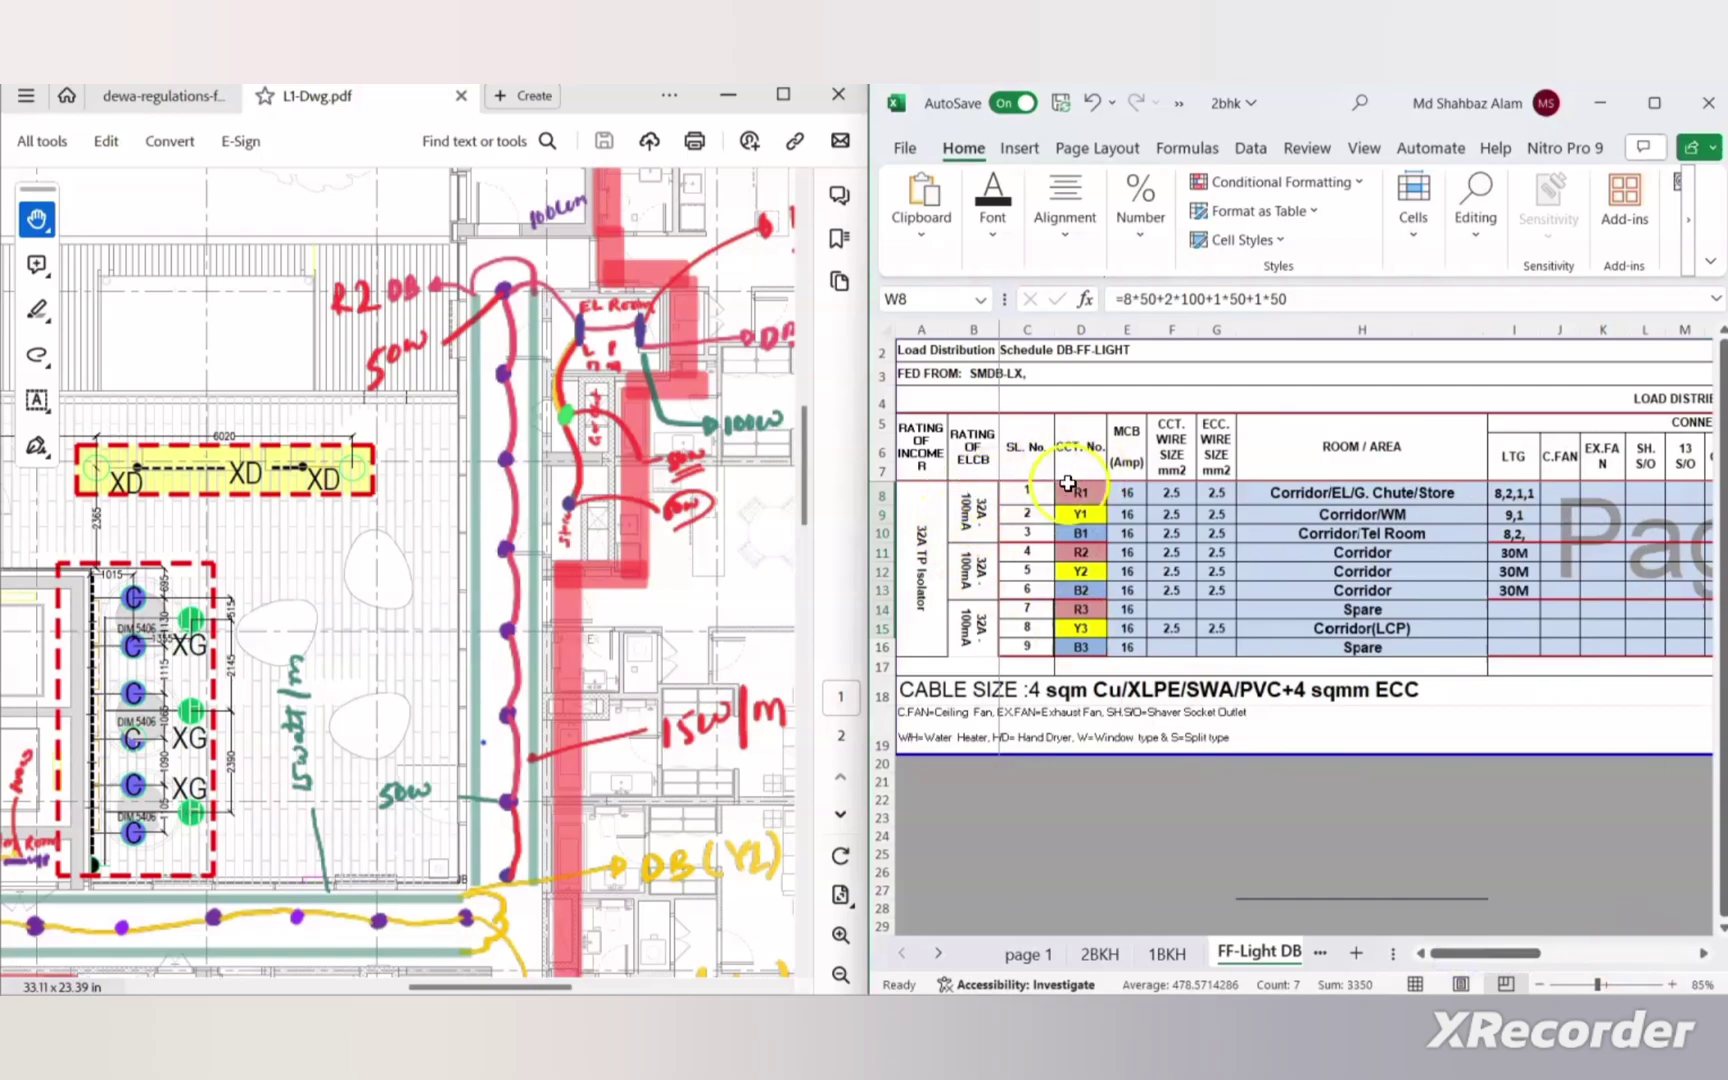